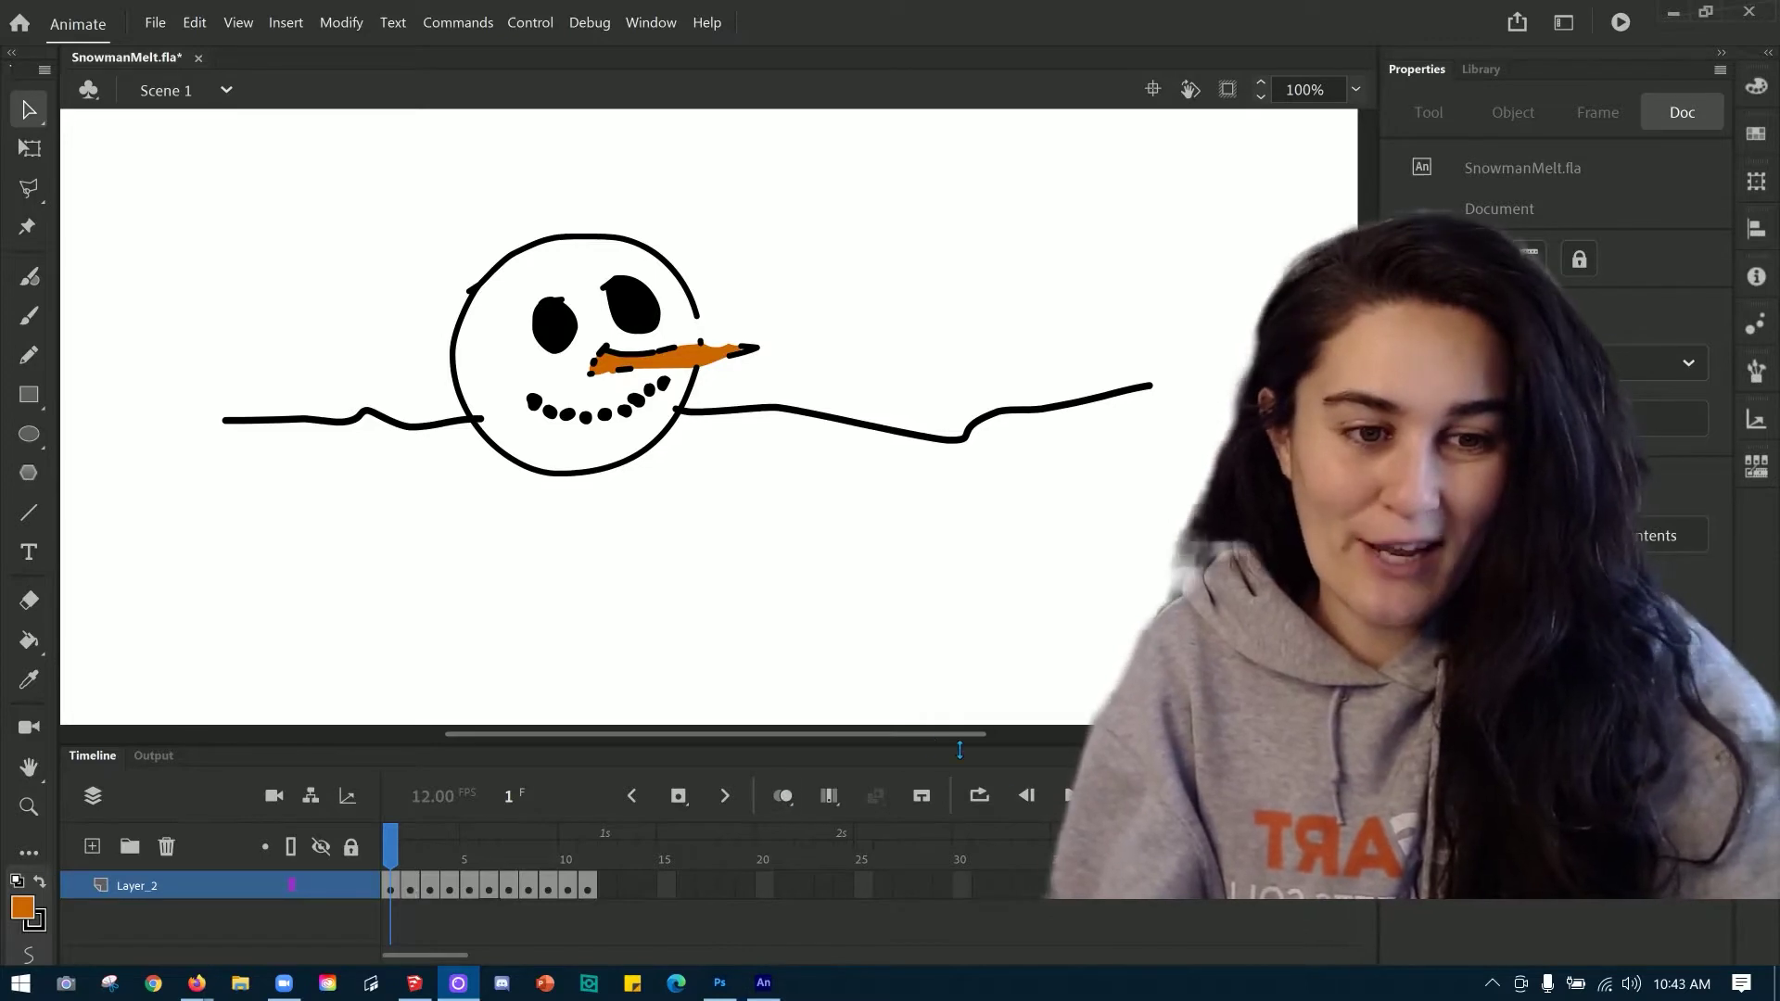
Step: Play the melting animation, then step through its drawings from frame 1 to frame 5
{"action": "key", "text": "alt+Tab"}
{"action": "key", "text": "Return"}
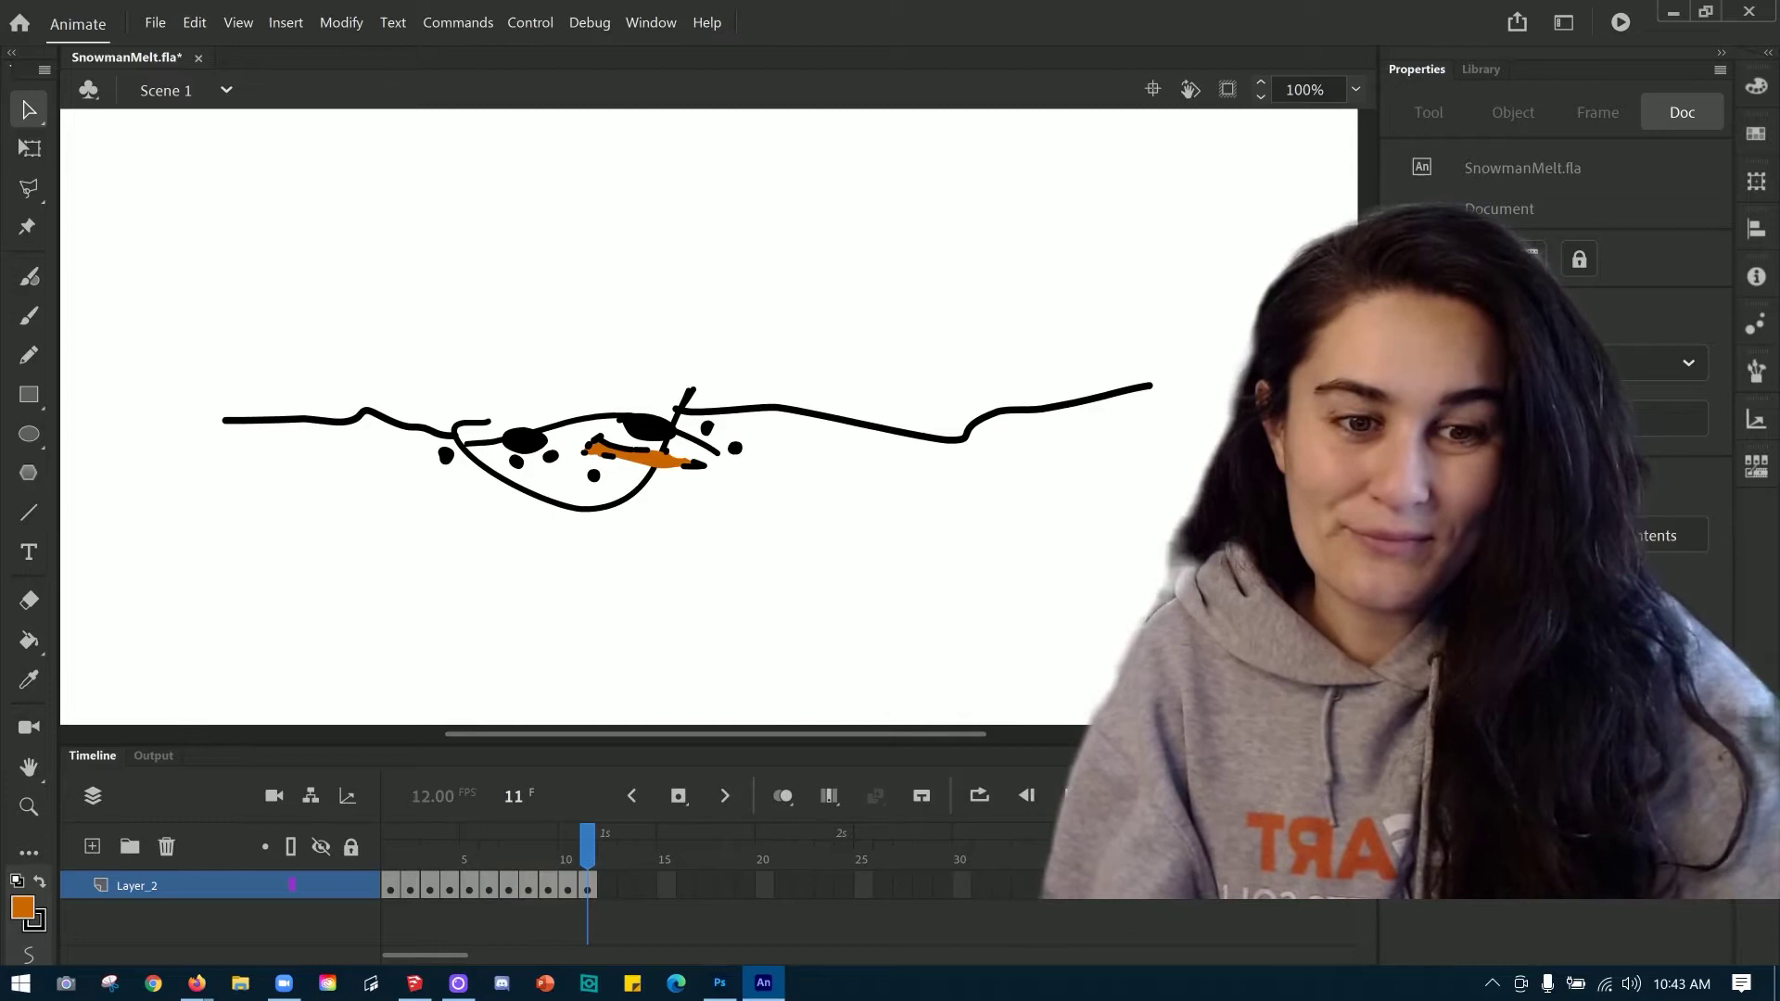
{"action": "left_click", "coordinate": [392, 891]}
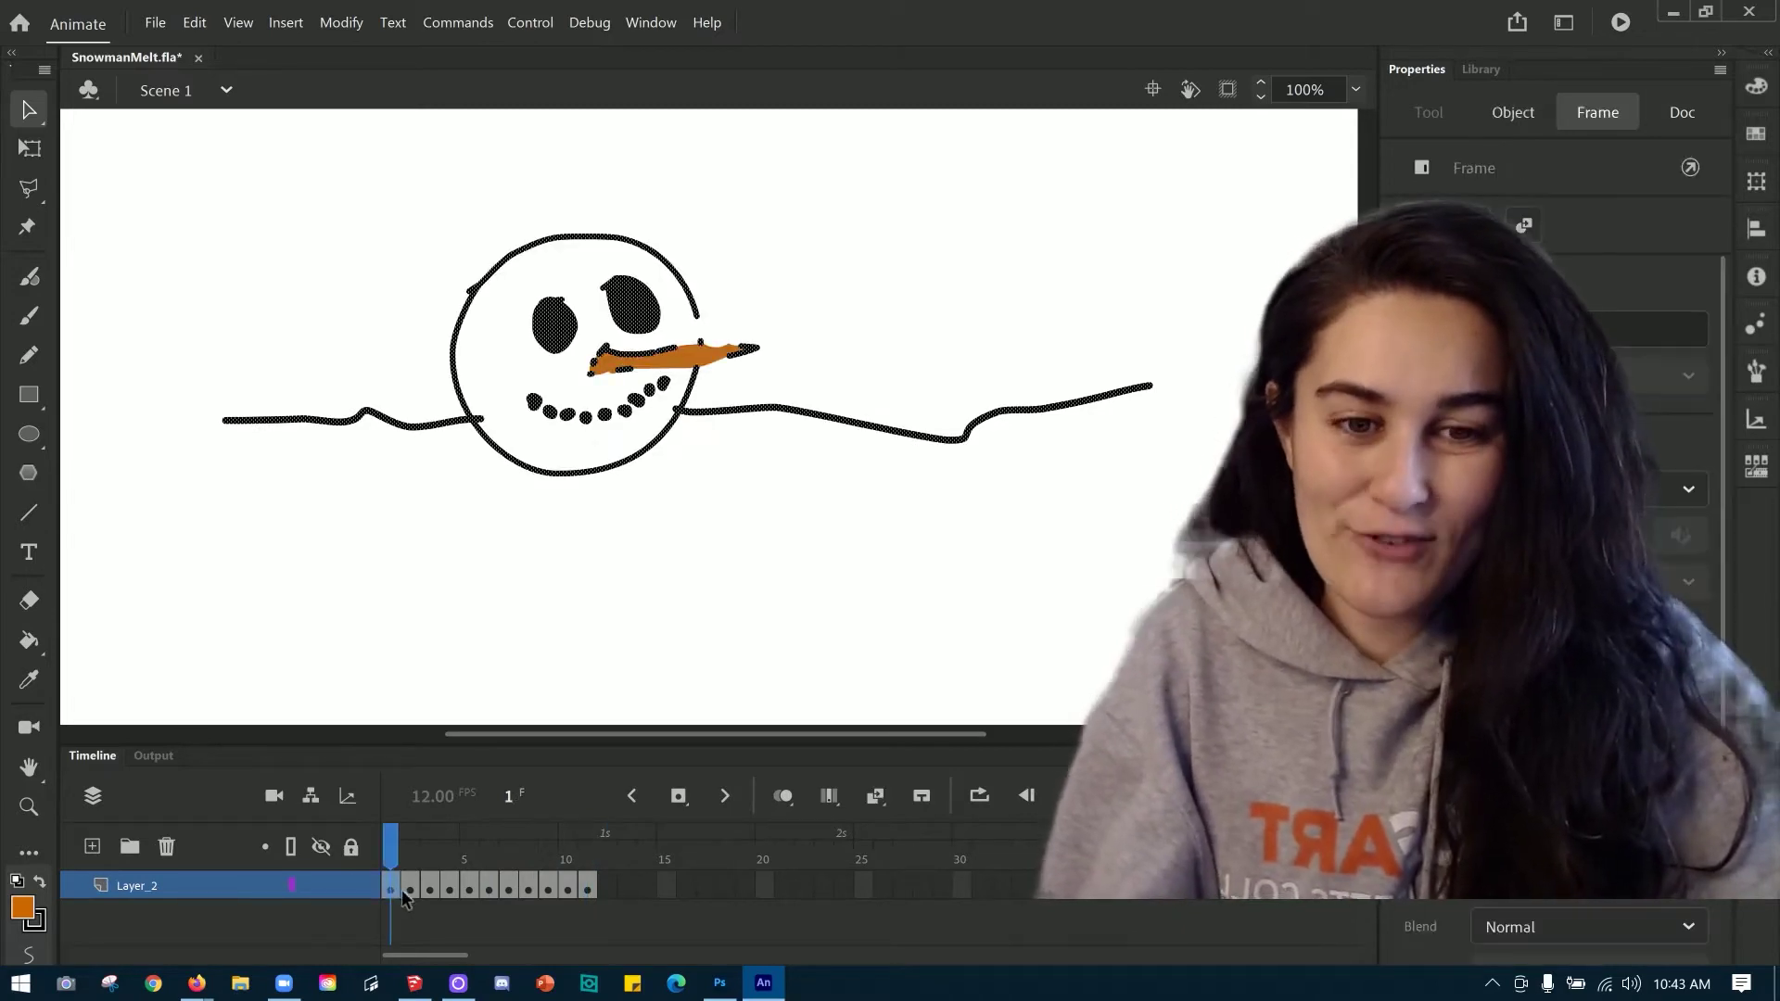
{"action": "left_click", "coordinate": [412, 891]}
{"action": "left_click", "coordinate": [437, 892]}
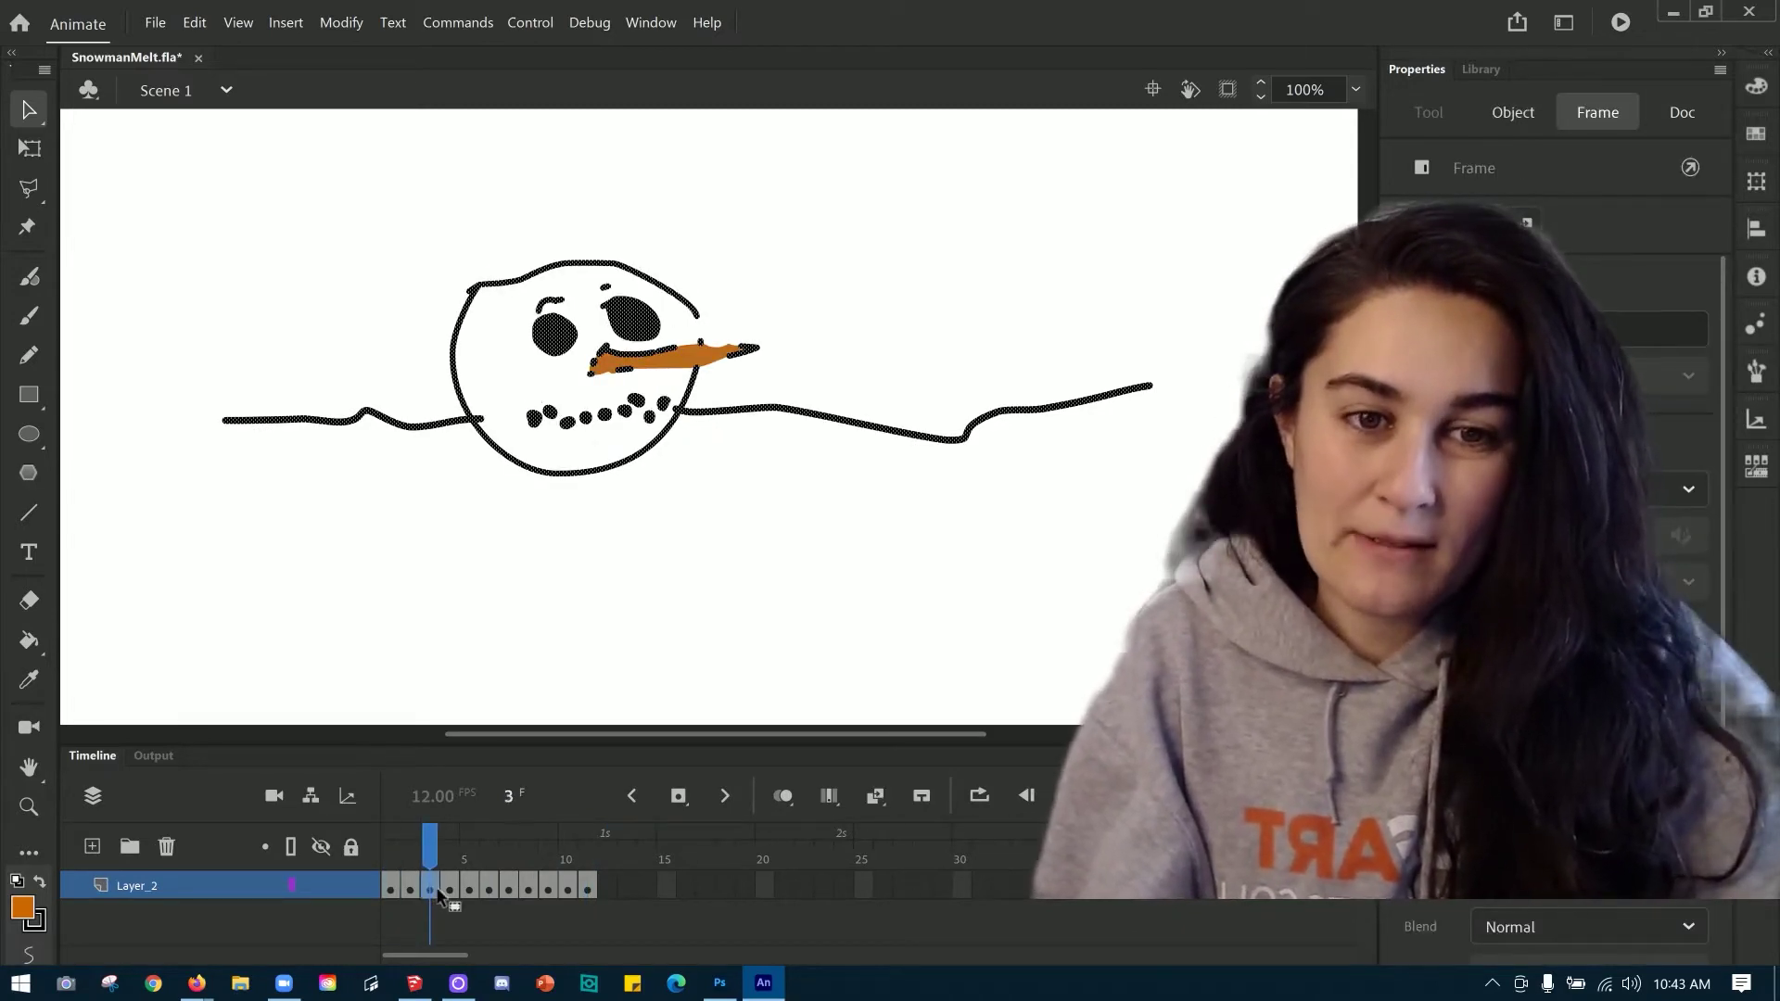
{"action": "left_click", "coordinate": [450, 892]}
{"action": "left_click", "coordinate": [473, 892]}
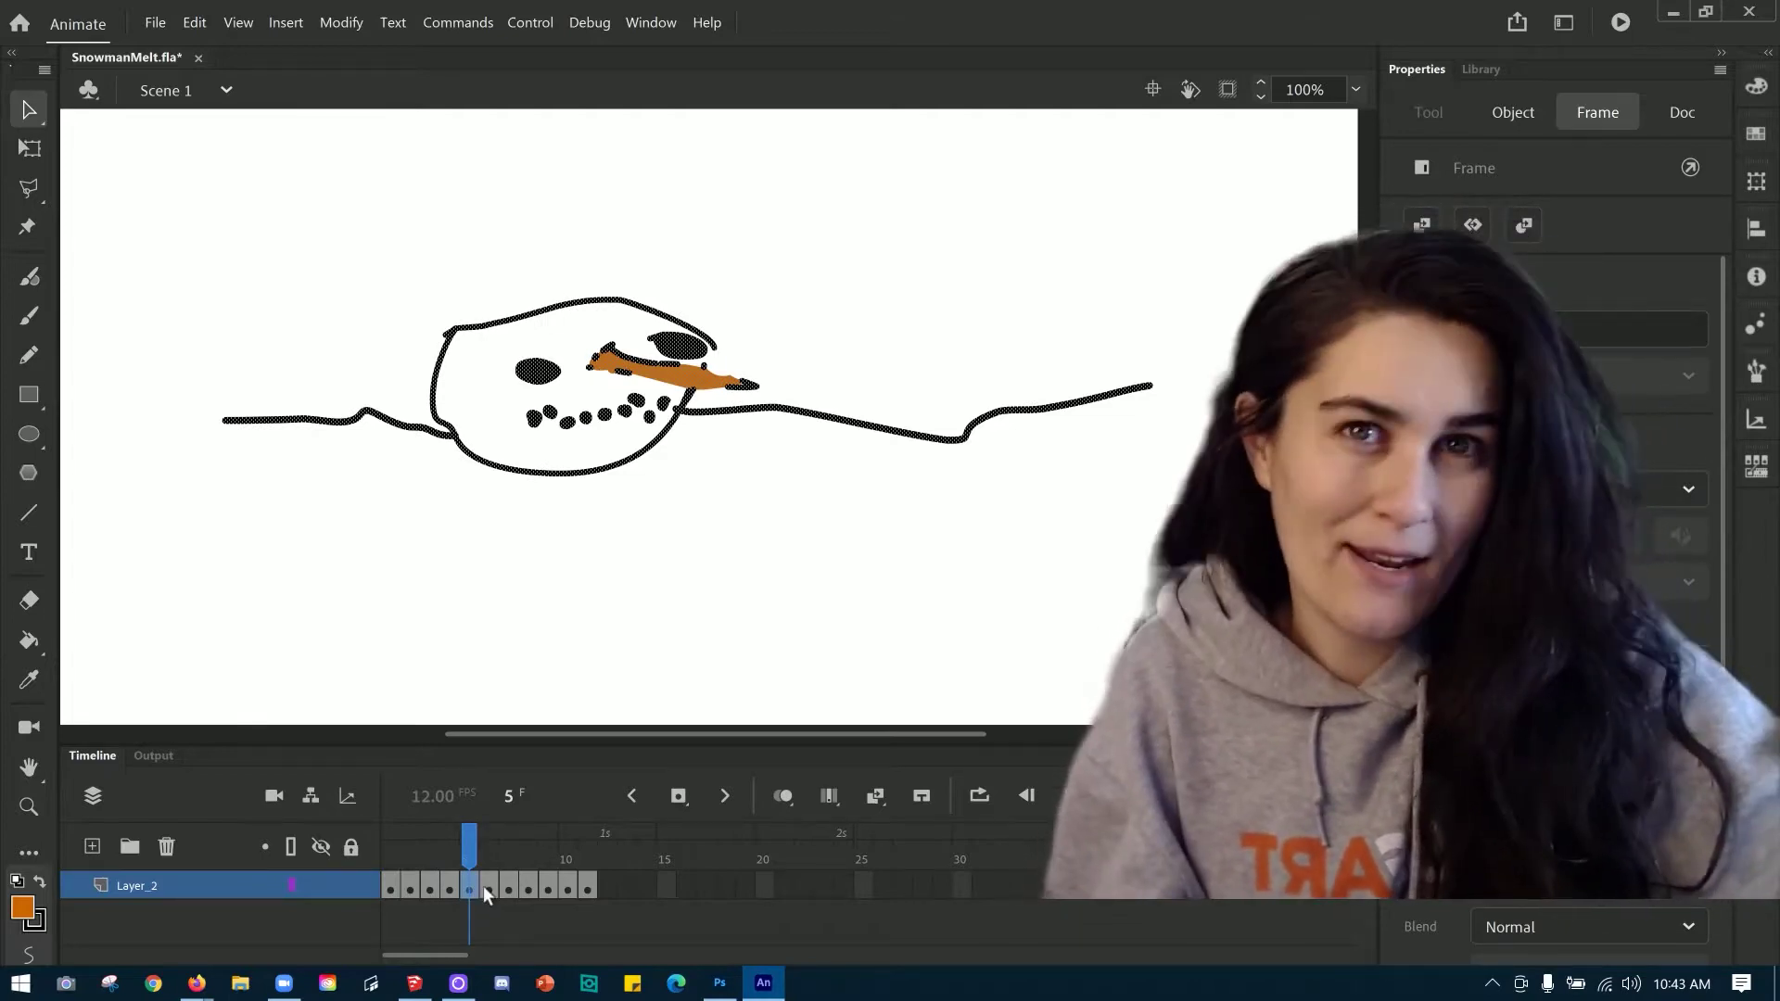
Step: Continue stepping through frames 6 to 11 and select the flattened snowman's artwork
{"action": "left_click", "coordinate": [490, 892]}
{"action": "left_click", "coordinate": [510, 892]}
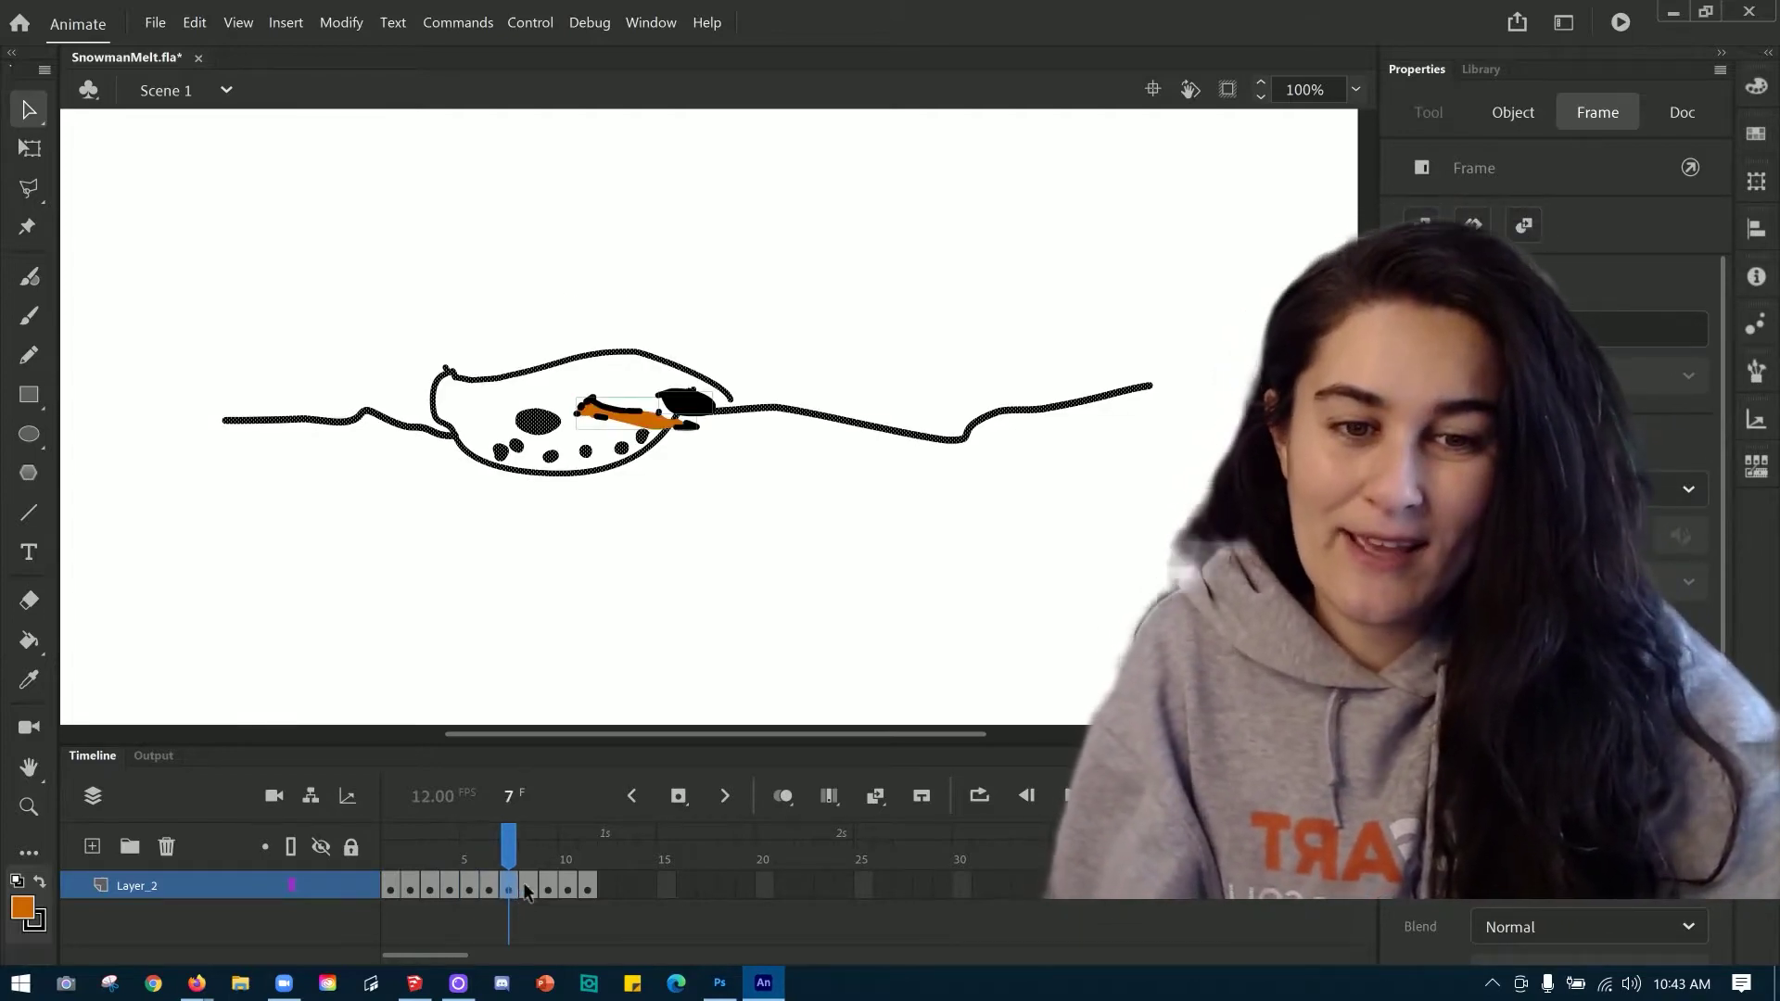
{"action": "left_click", "coordinate": [530, 892]}
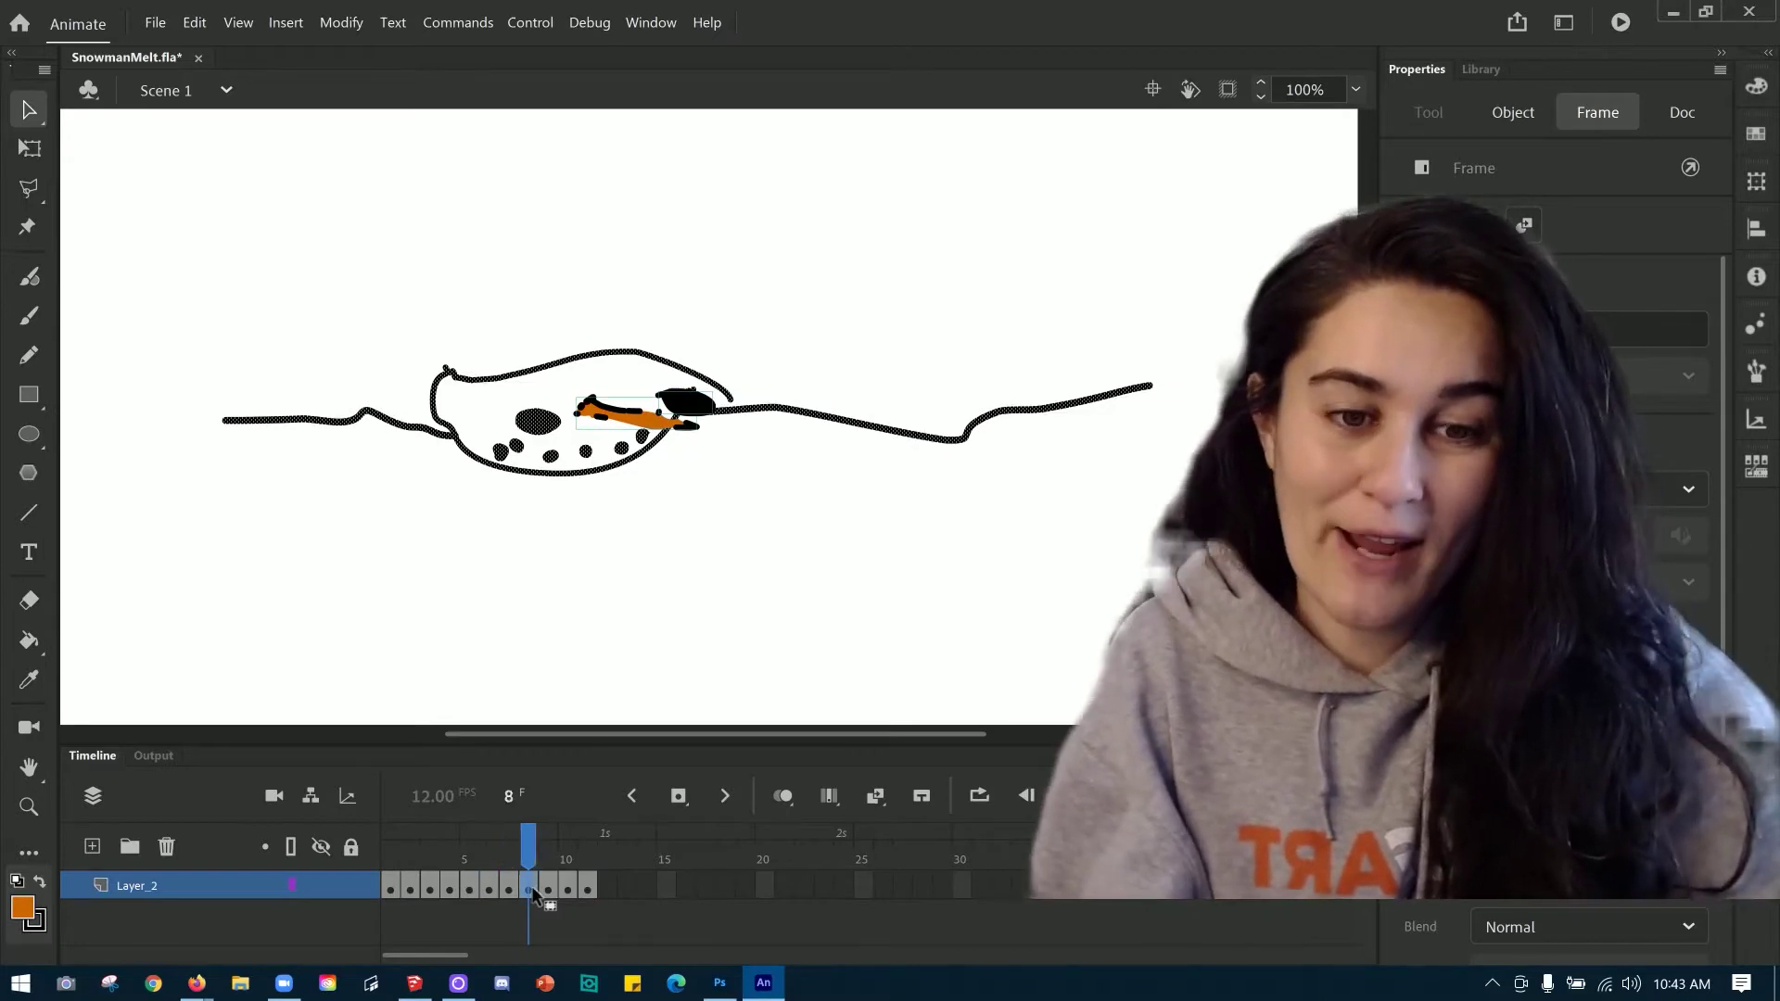
{"action": "left_click", "coordinate": [548, 892]}
{"action": "left_click", "coordinate": [568, 892]}
{"action": "left_click", "coordinate": [588, 894]}
{"action": "left_click", "coordinate": [594, 893]}
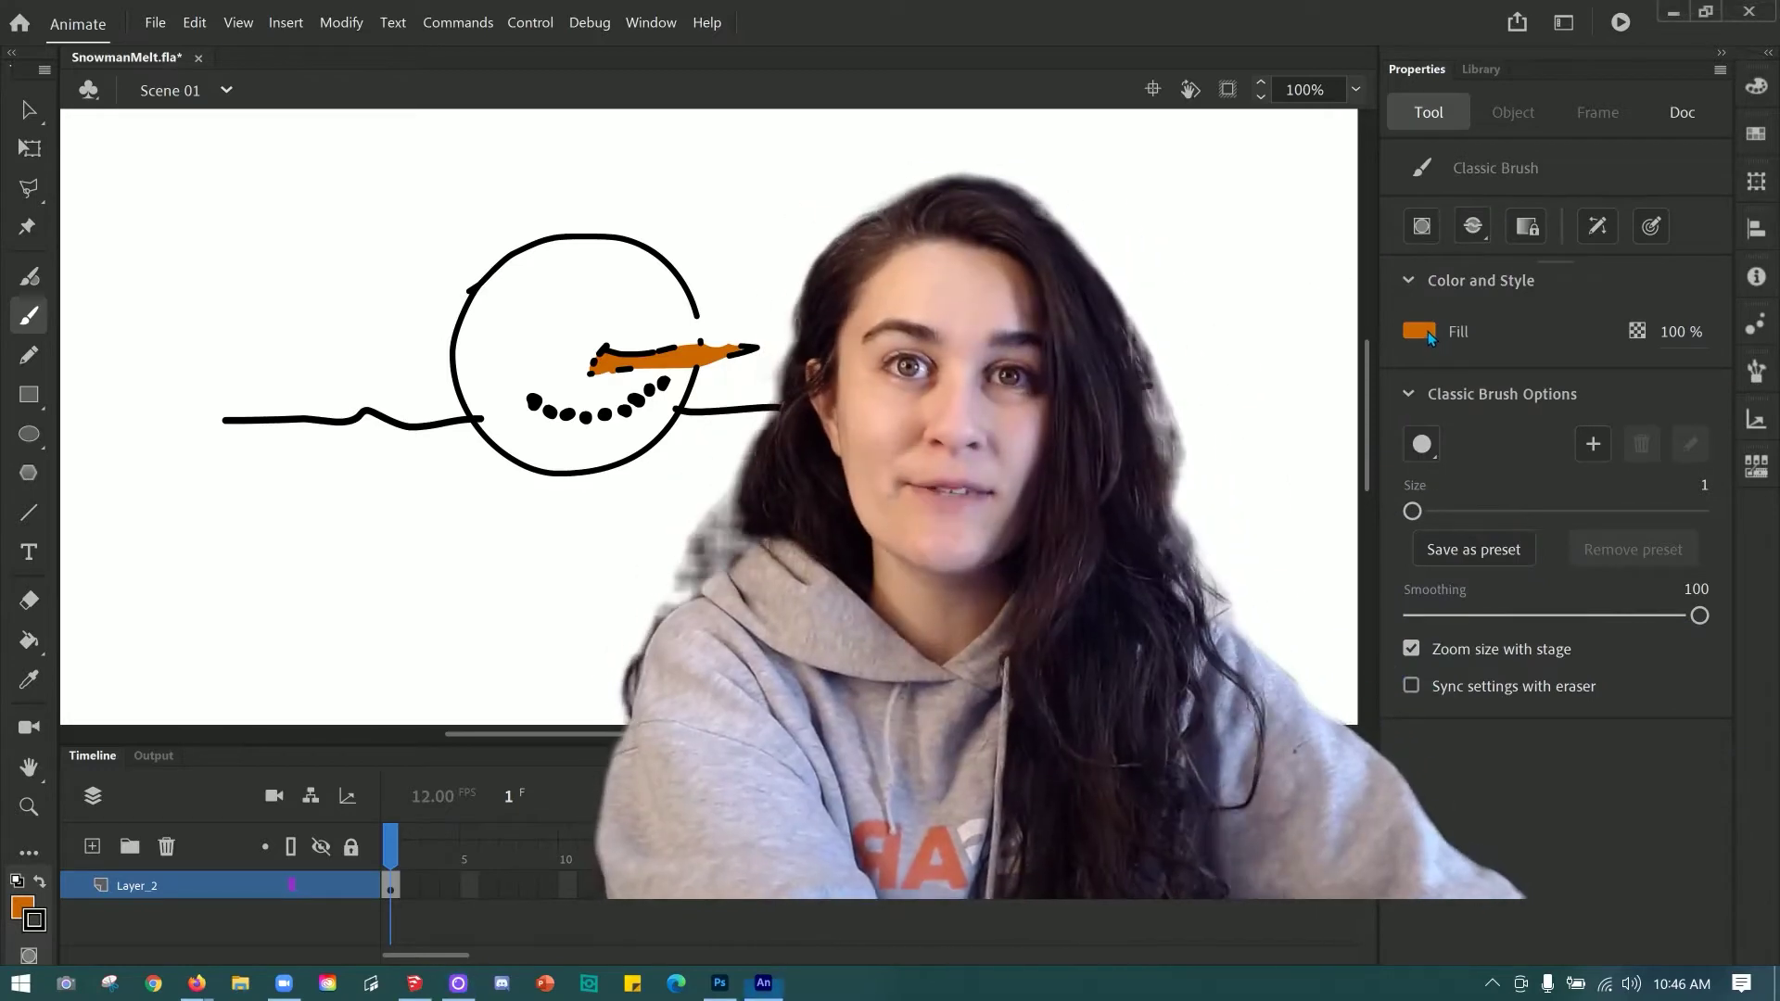
Step: Change the brush fill to black and raise the brush size from 1 to 10
{"action": "left_click", "coordinate": [1429, 333]}
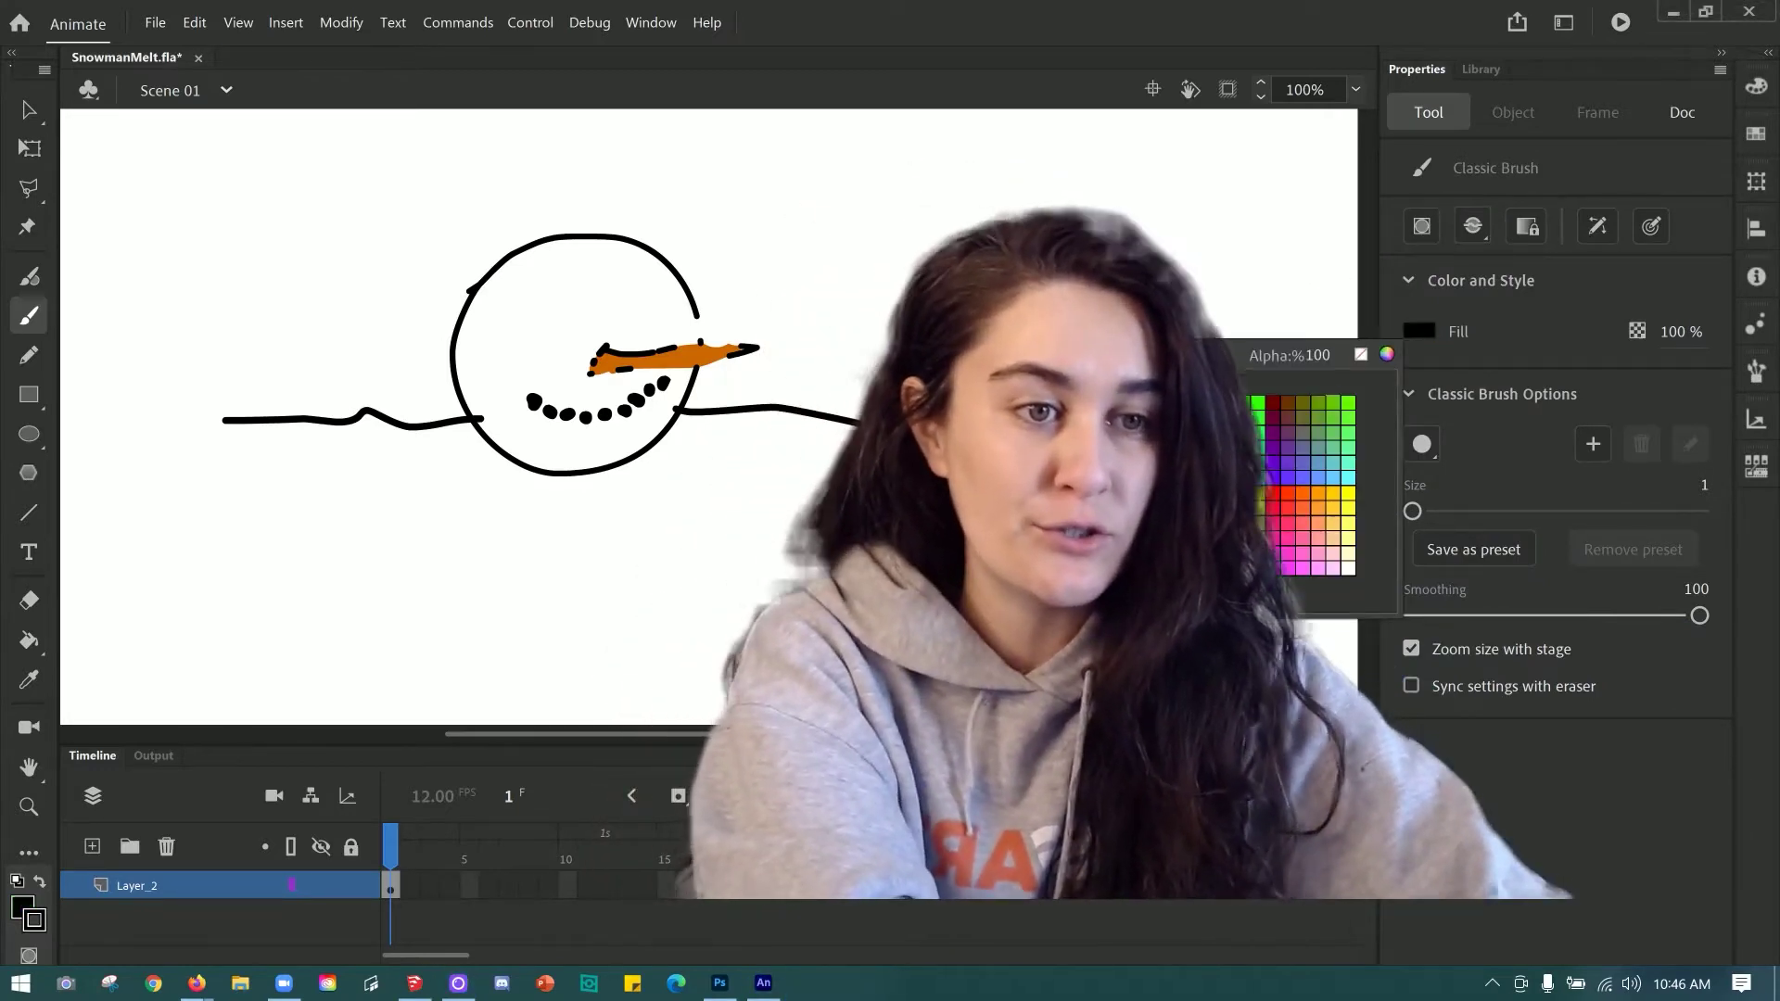
{"action": "left_click", "coordinate": [1057, 404]}
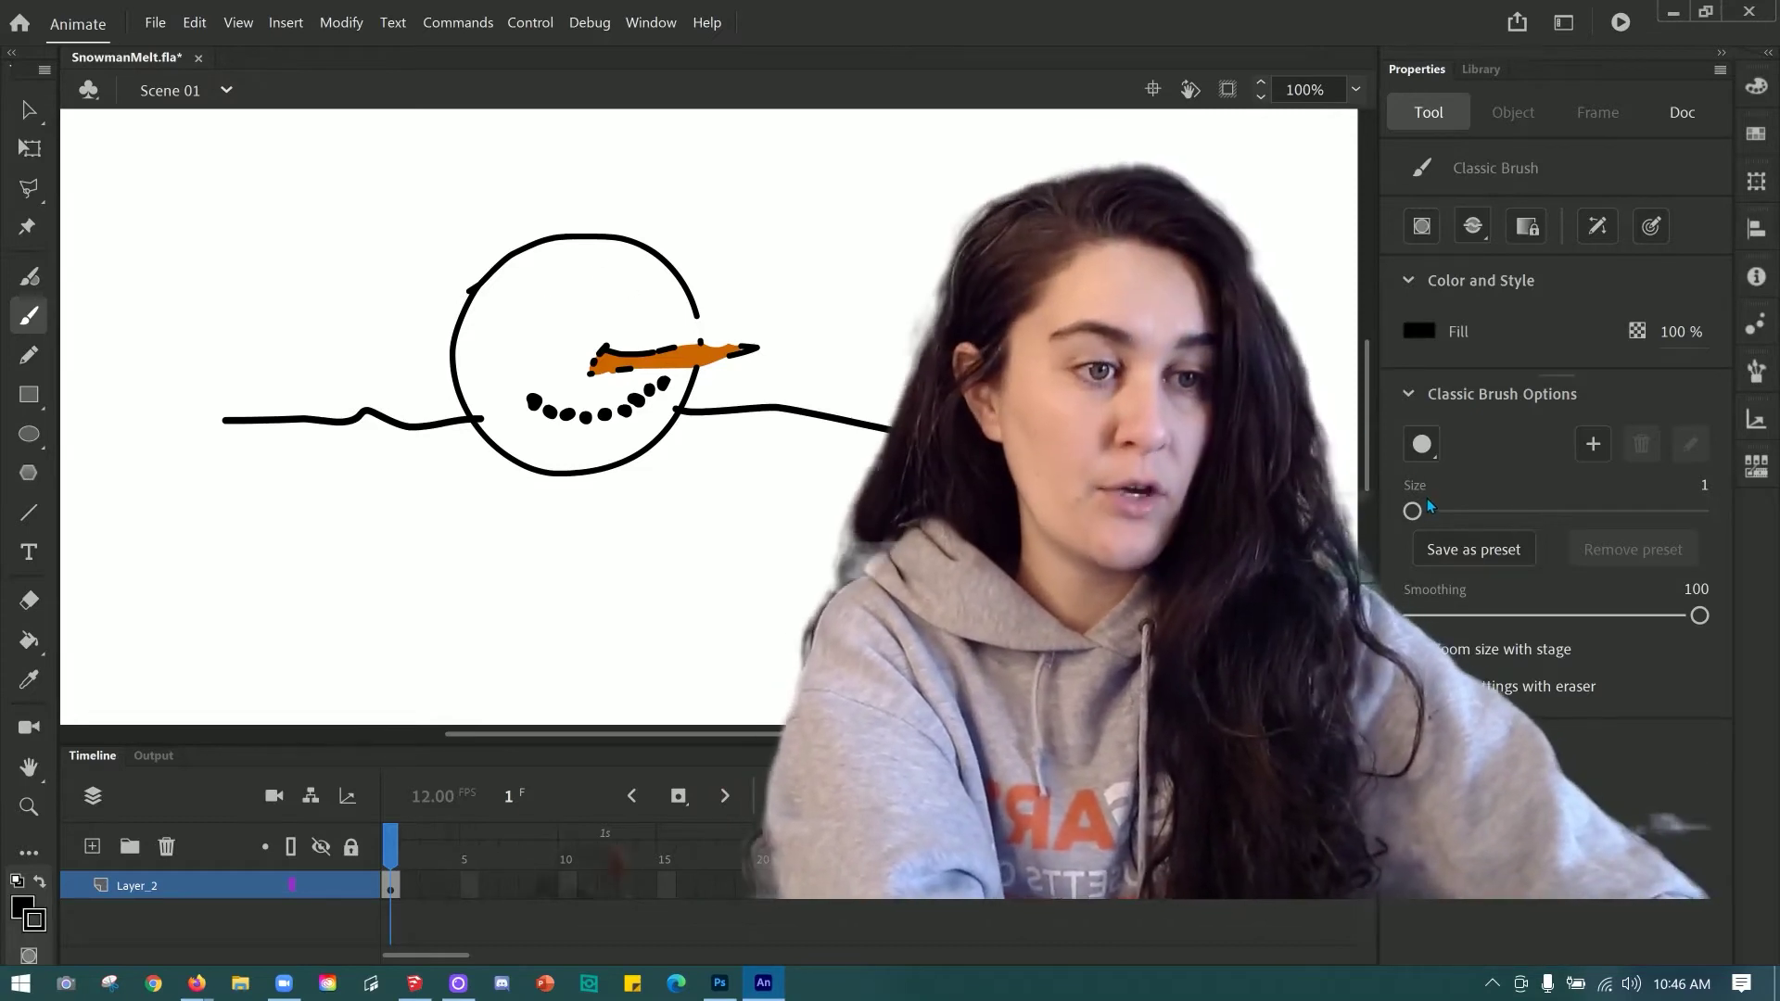
{"action": "left_click_drag", "start_coordinate": [1413, 511], "coordinate": [1475, 512]}
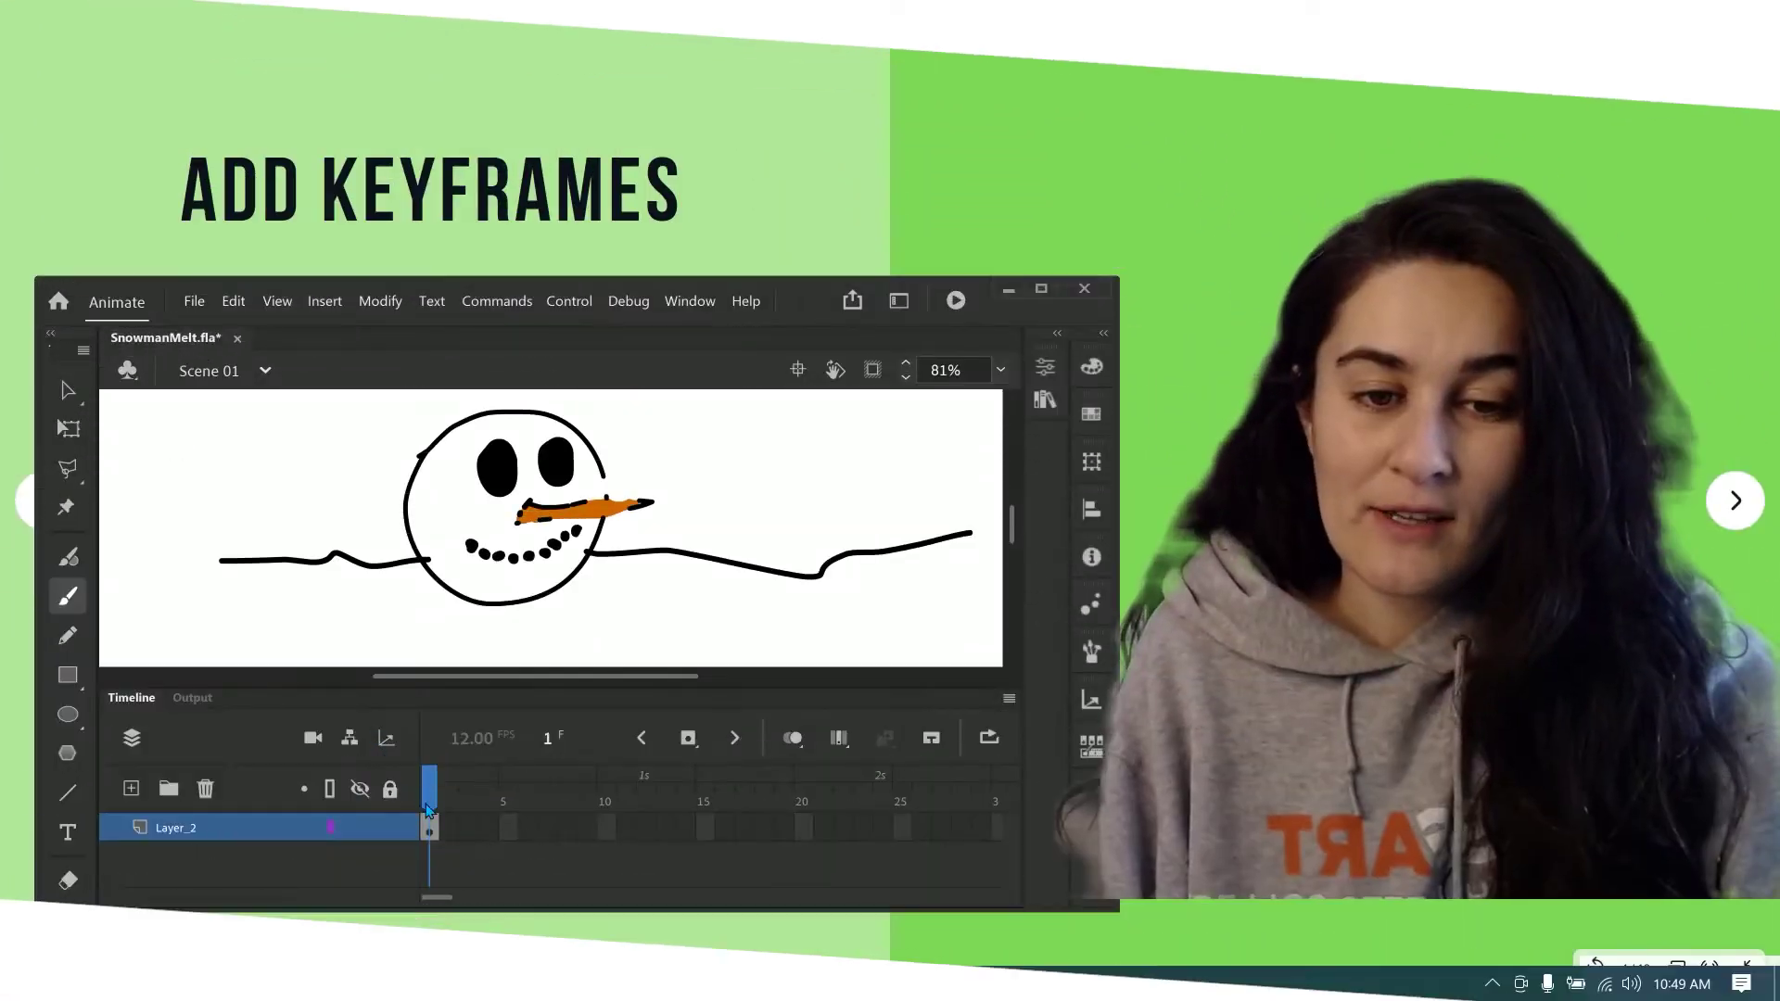
Step: Turn frame 2 into a keyframe holding a copy of the snowman
{"action": "left_click", "coordinate": [456, 835]}
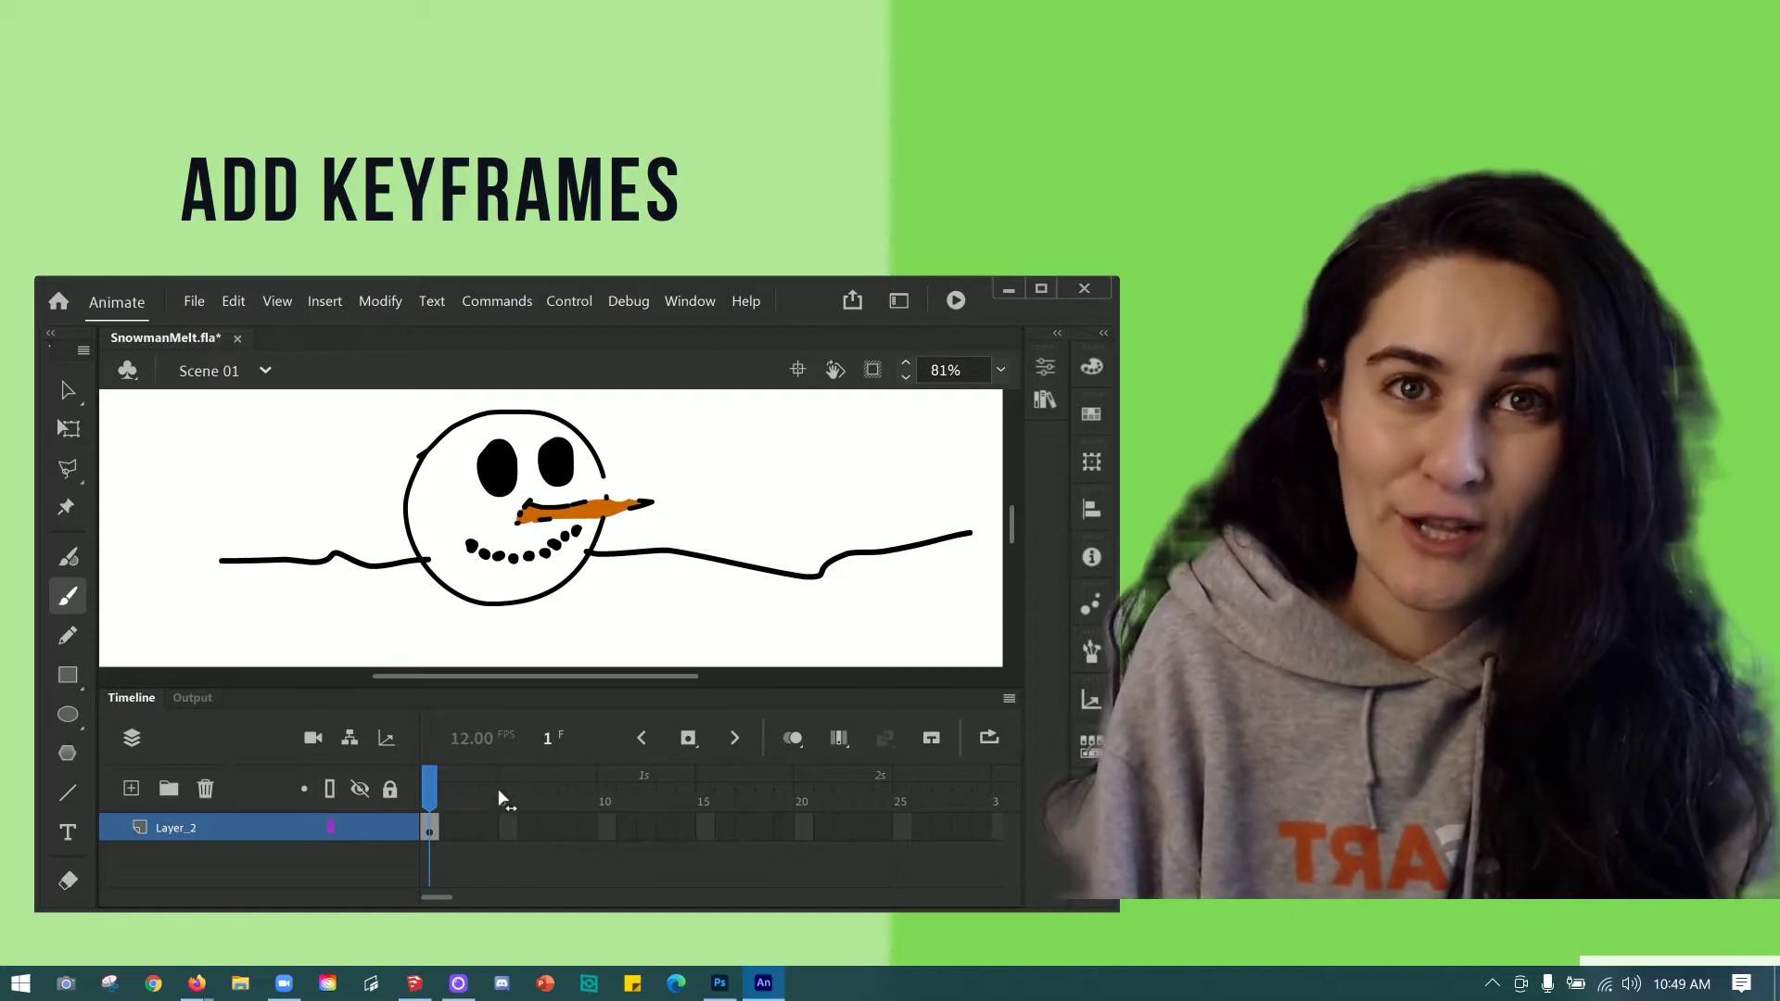
{"action": "left_click", "coordinate": [449, 830]}
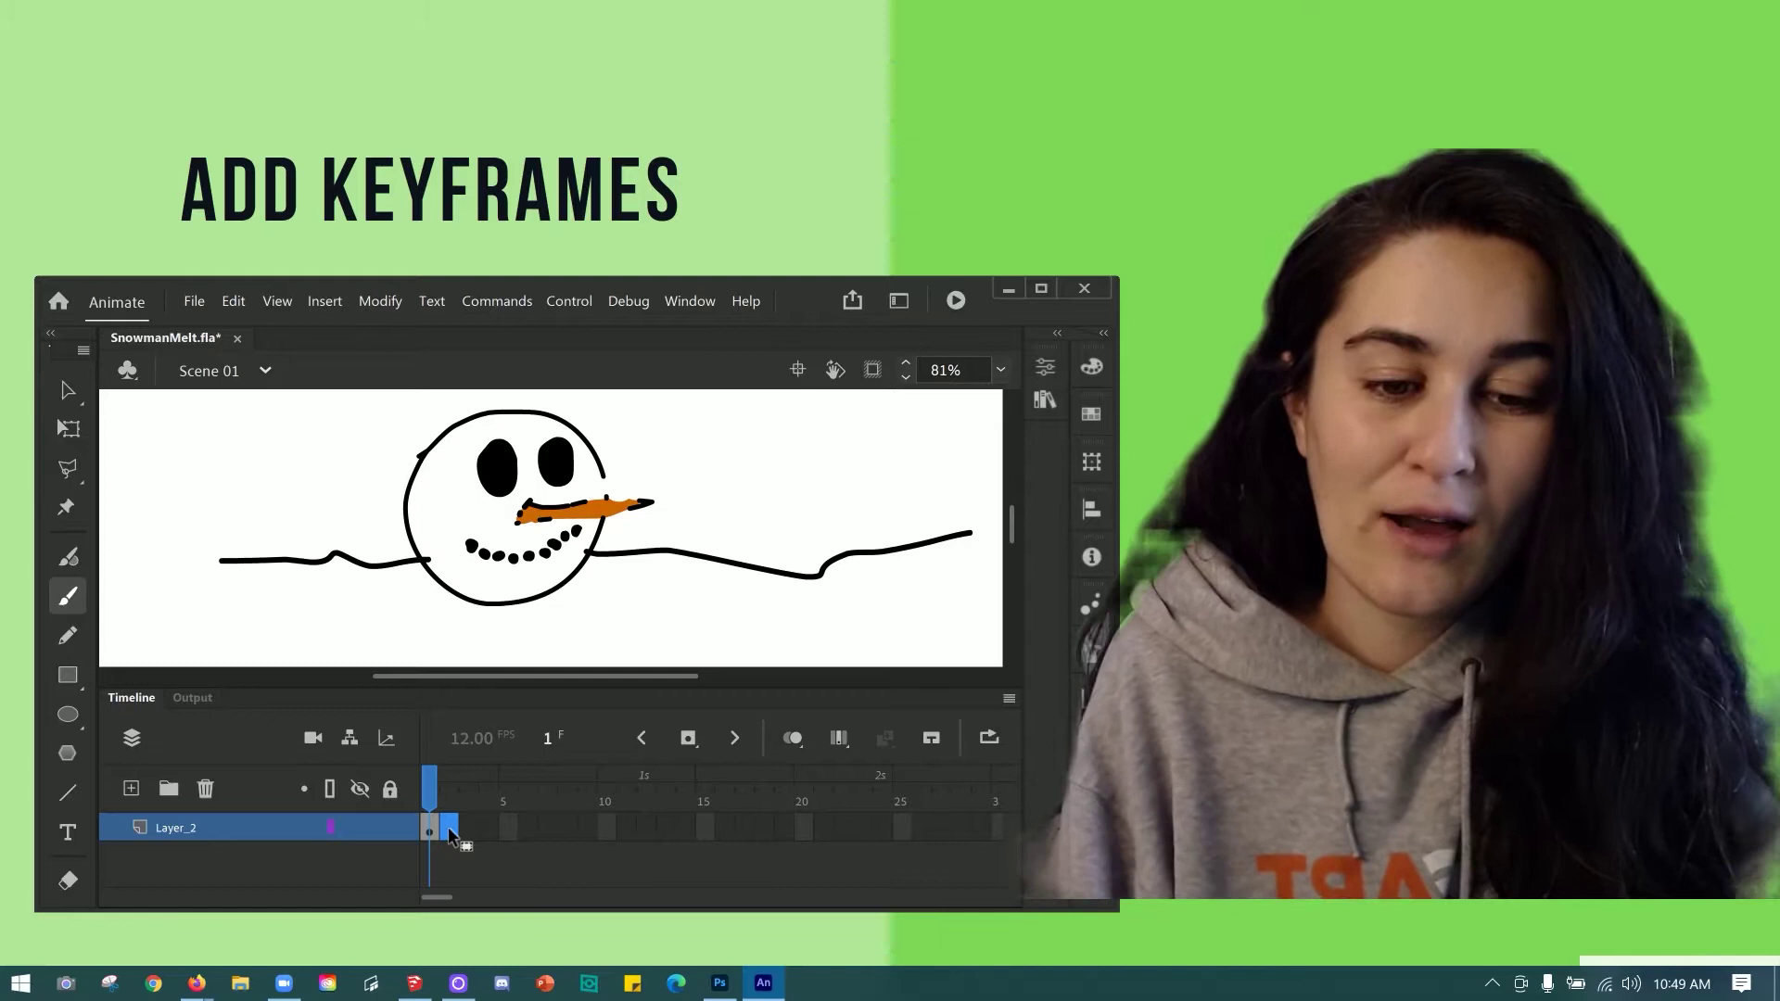
{"action": "key", "text": "F6"}
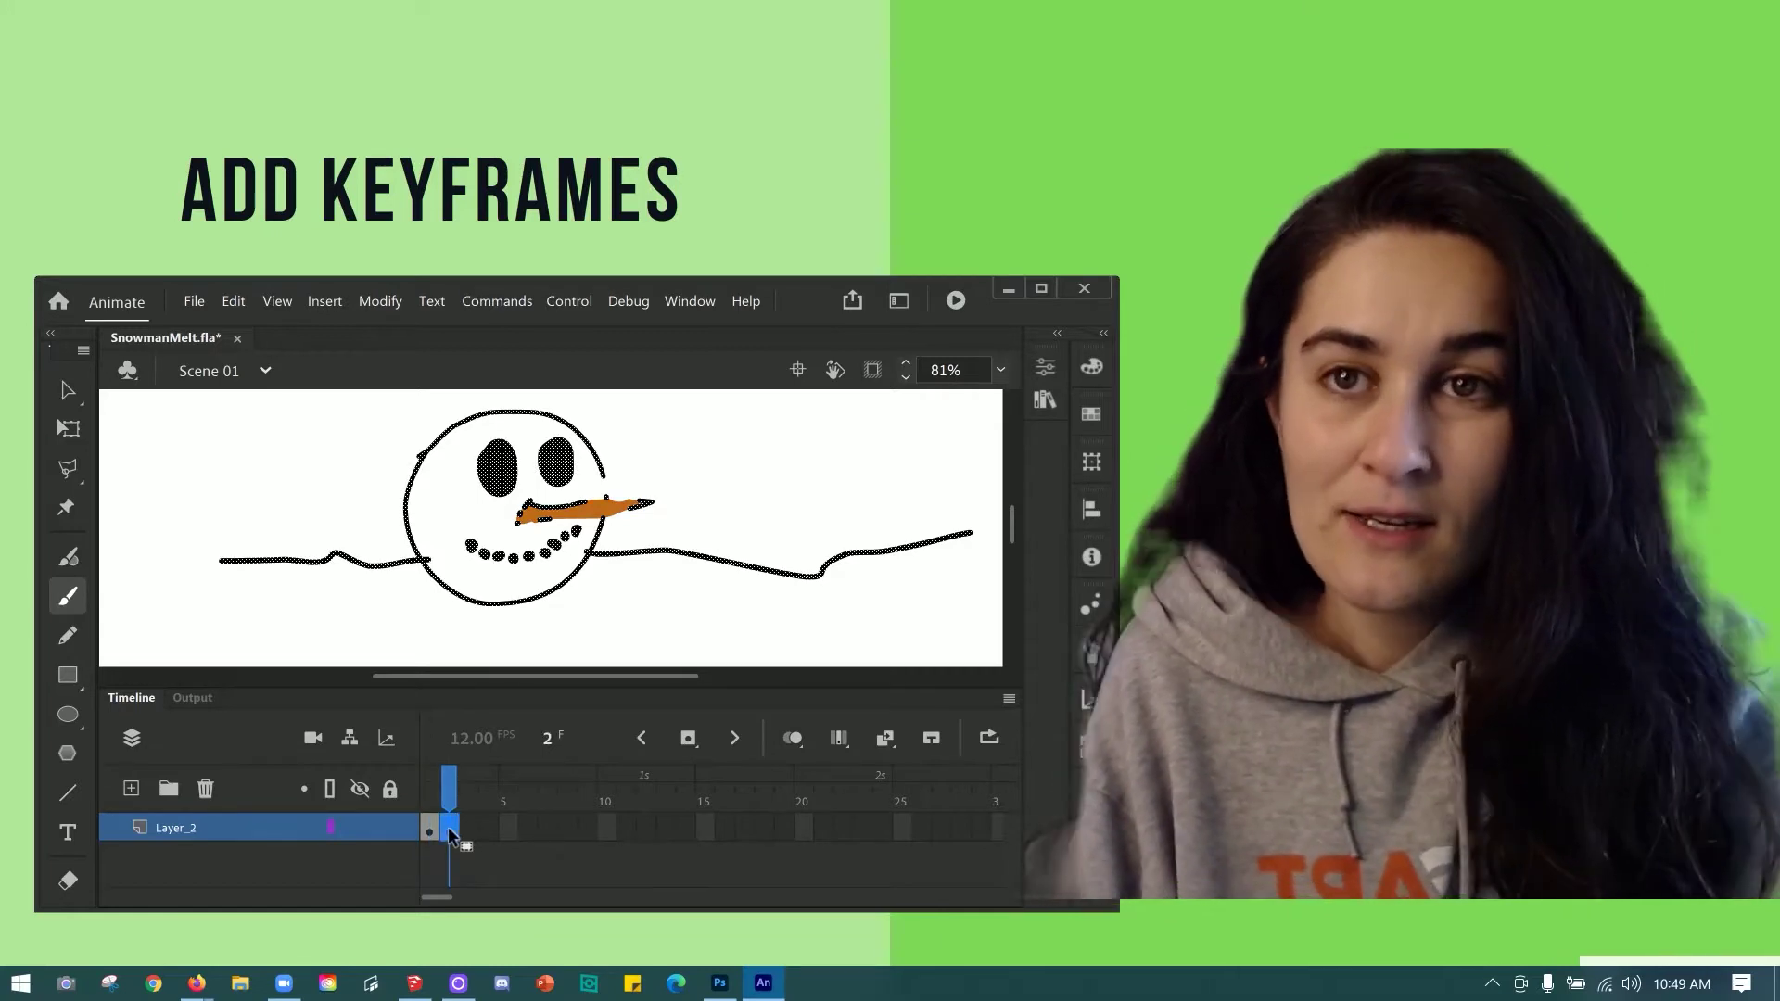
{"action": "left_click", "coordinate": [458, 796]}
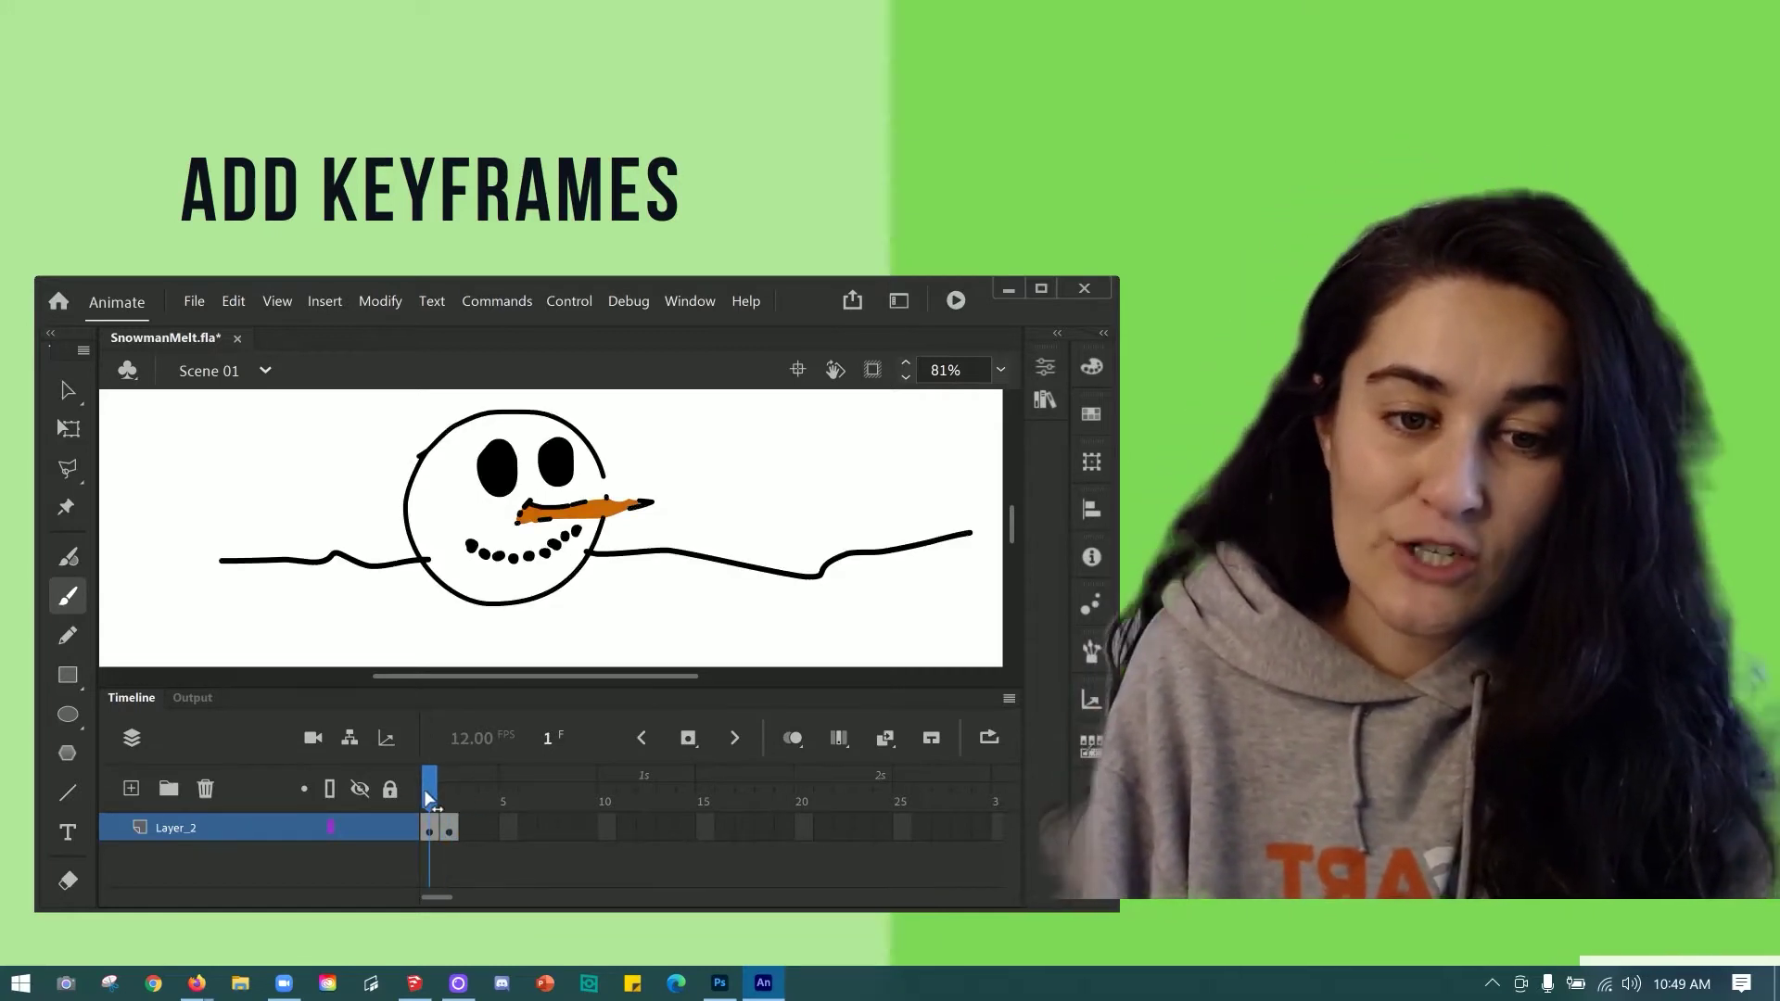
Step: Dent the top-left of the snowman's head inward and compare frame 2 against frame 1
{"action": "left_click", "coordinate": [72, 394]}
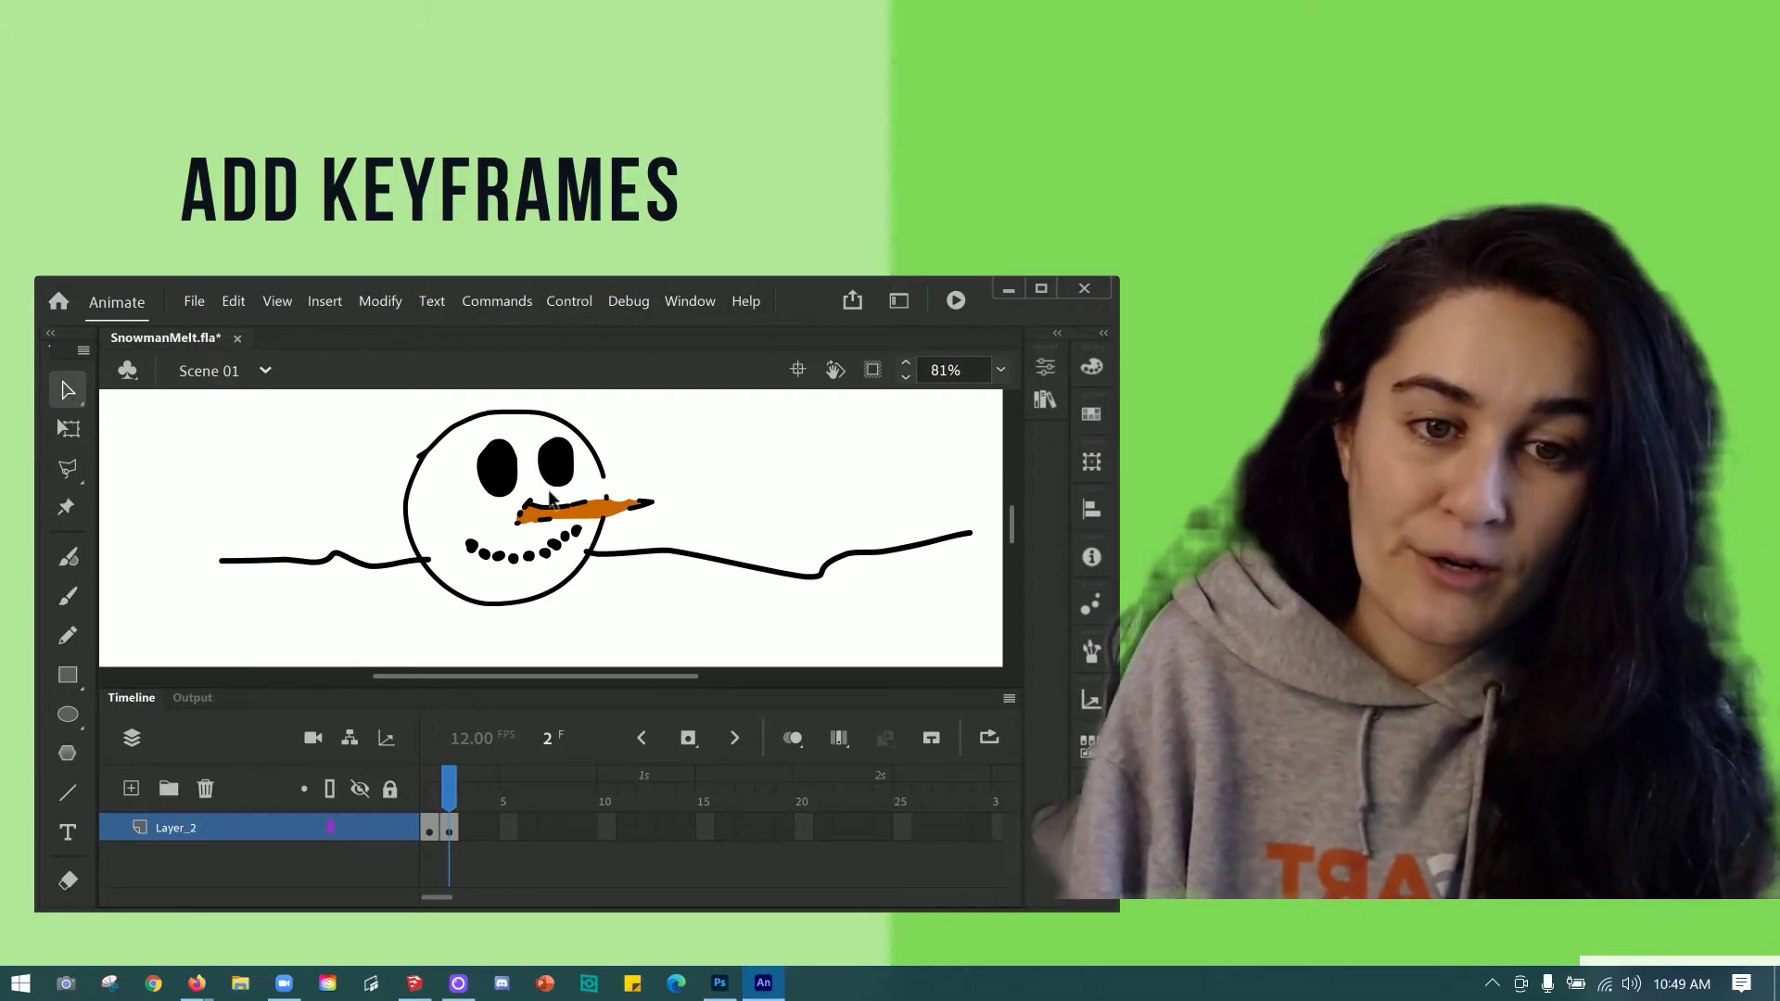
{"action": "left_click", "coordinate": [496, 473]}
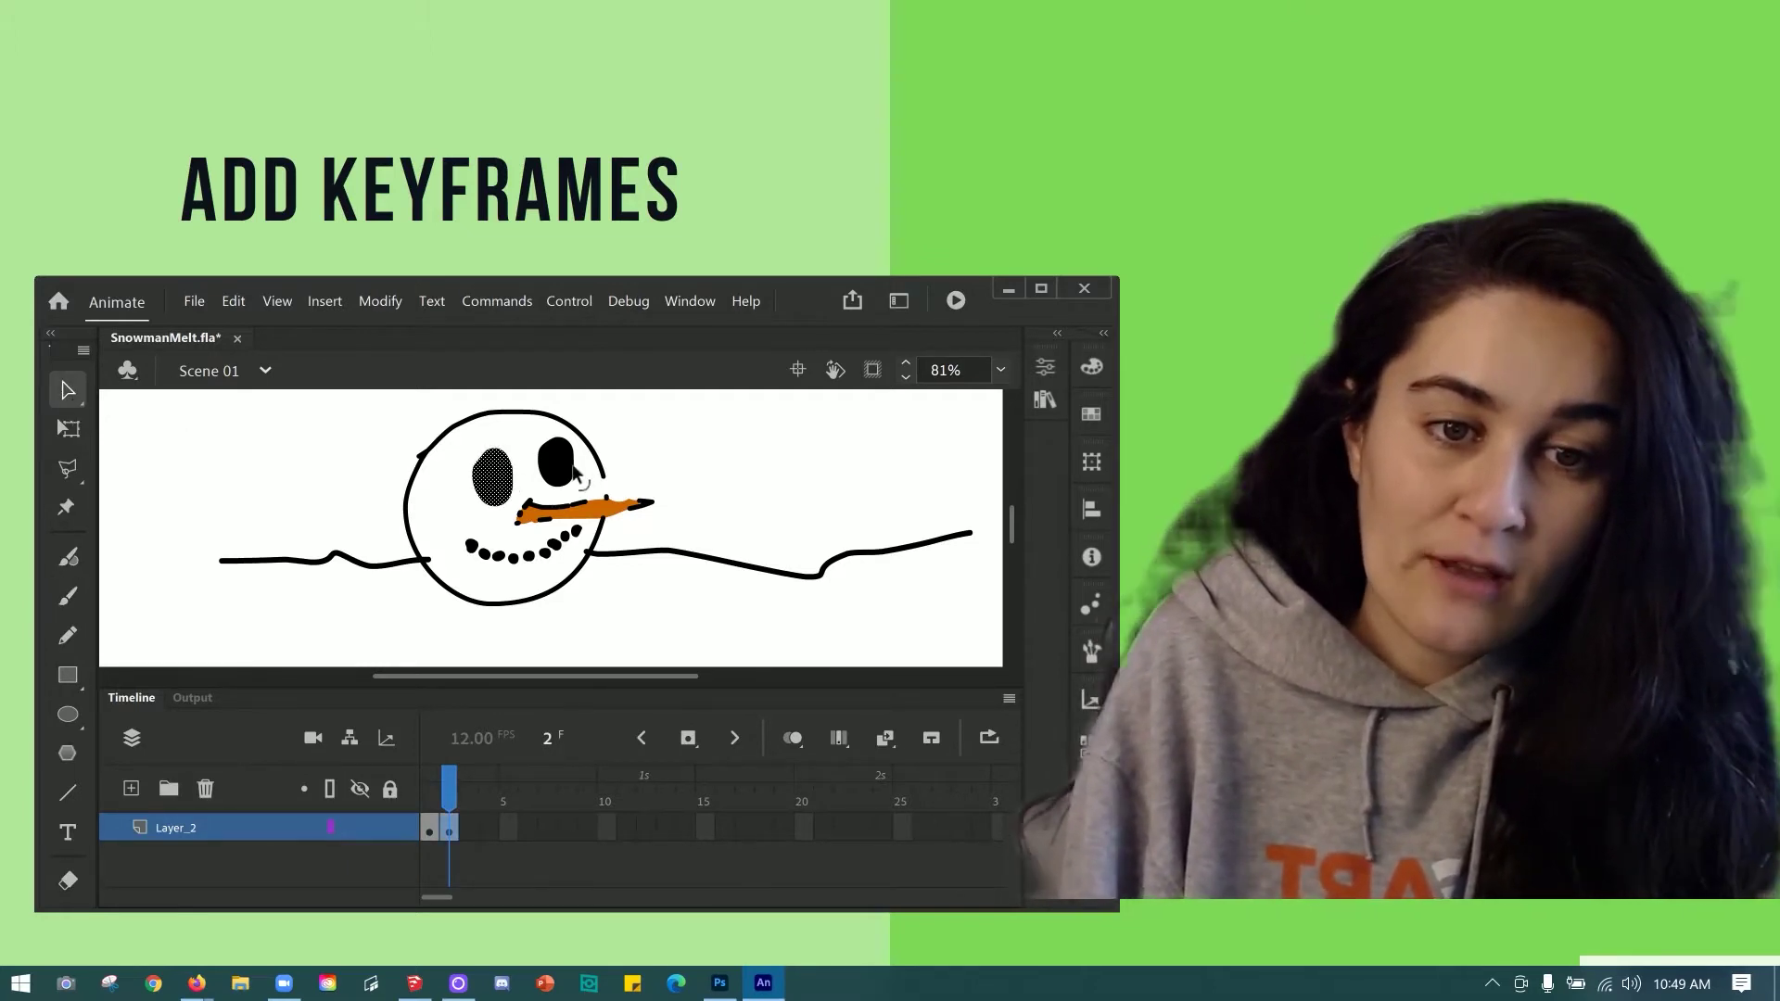
{"action": "left_click", "coordinate": [560, 481]}
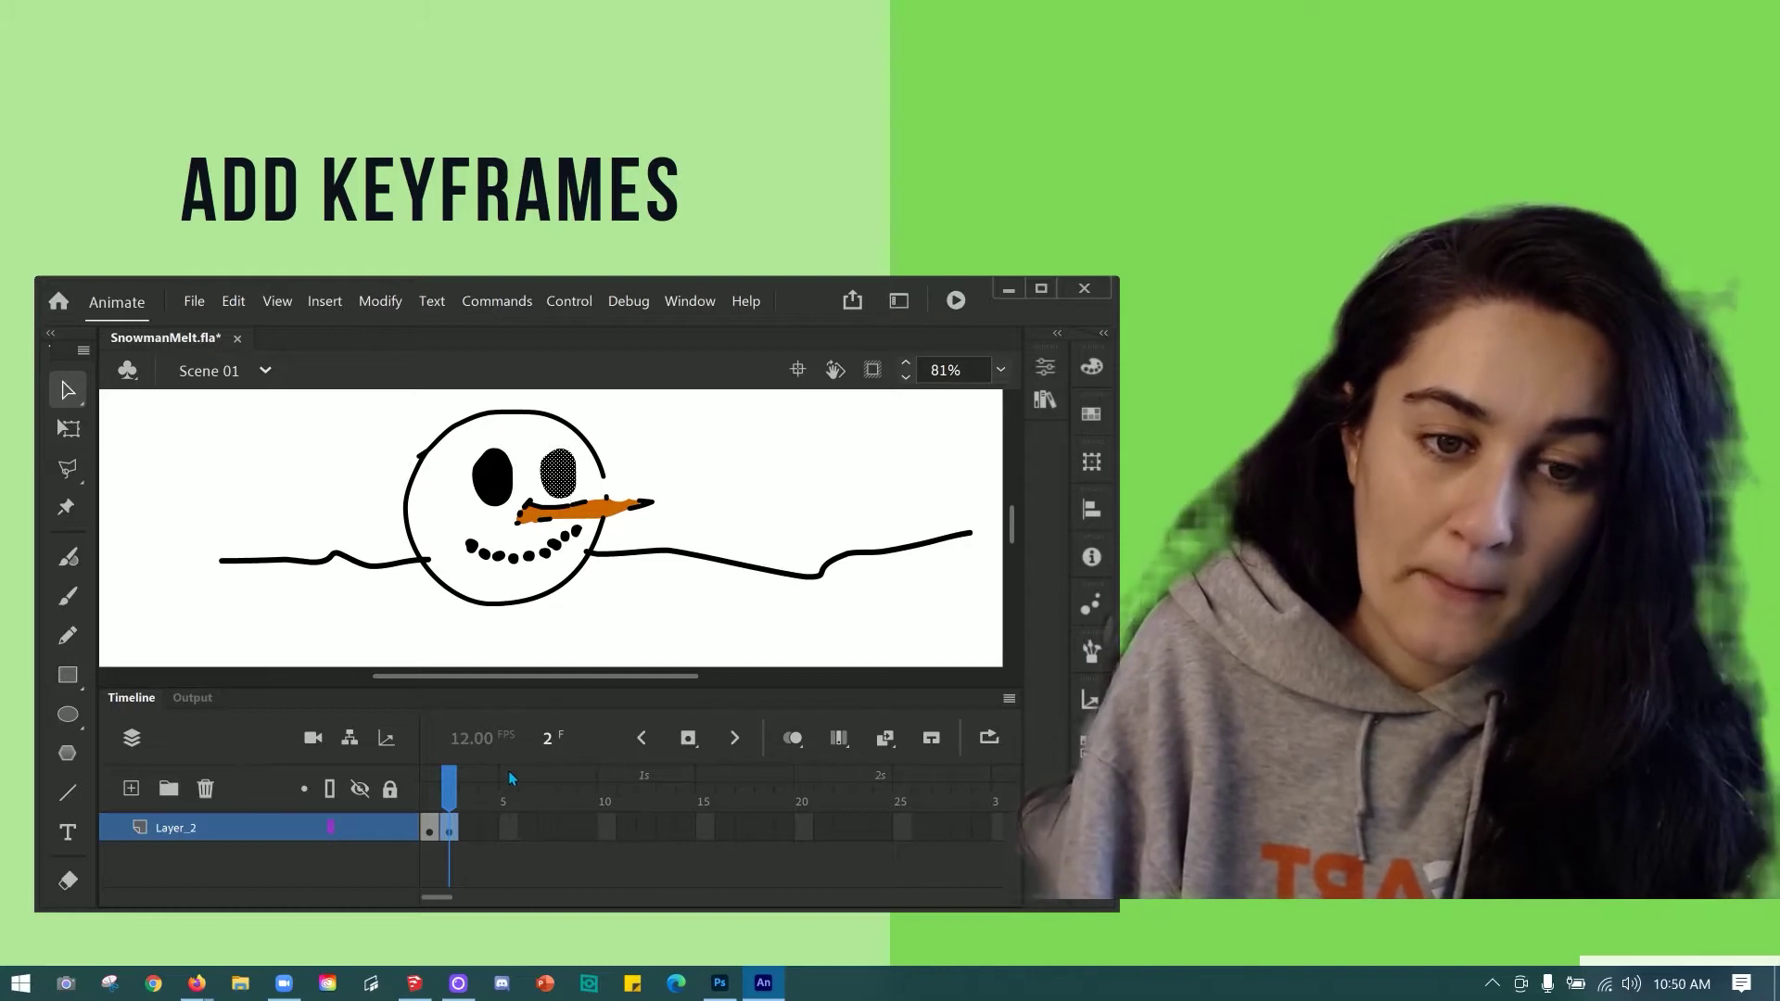
{"action": "left_click", "coordinate": [461, 787]}
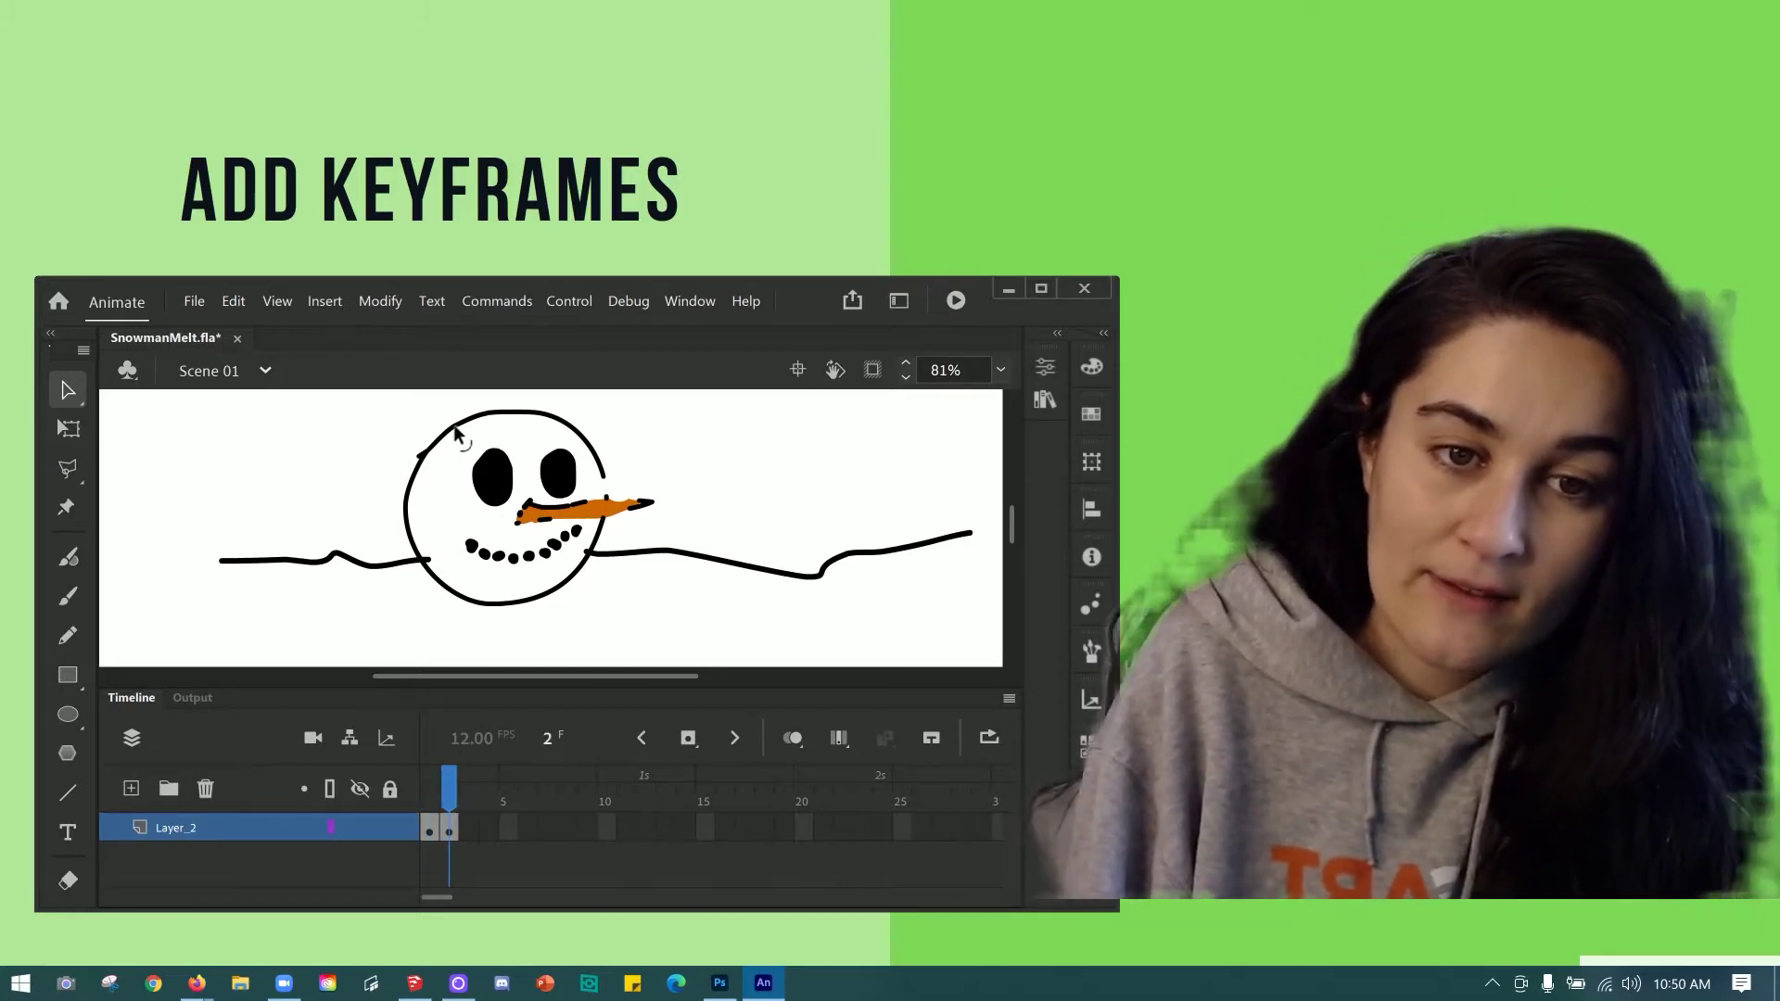
{"action": "left_click_drag", "start_coordinate": [456, 423], "coordinate": [453, 451]}
{"action": "left_click", "coordinate": [430, 803]}
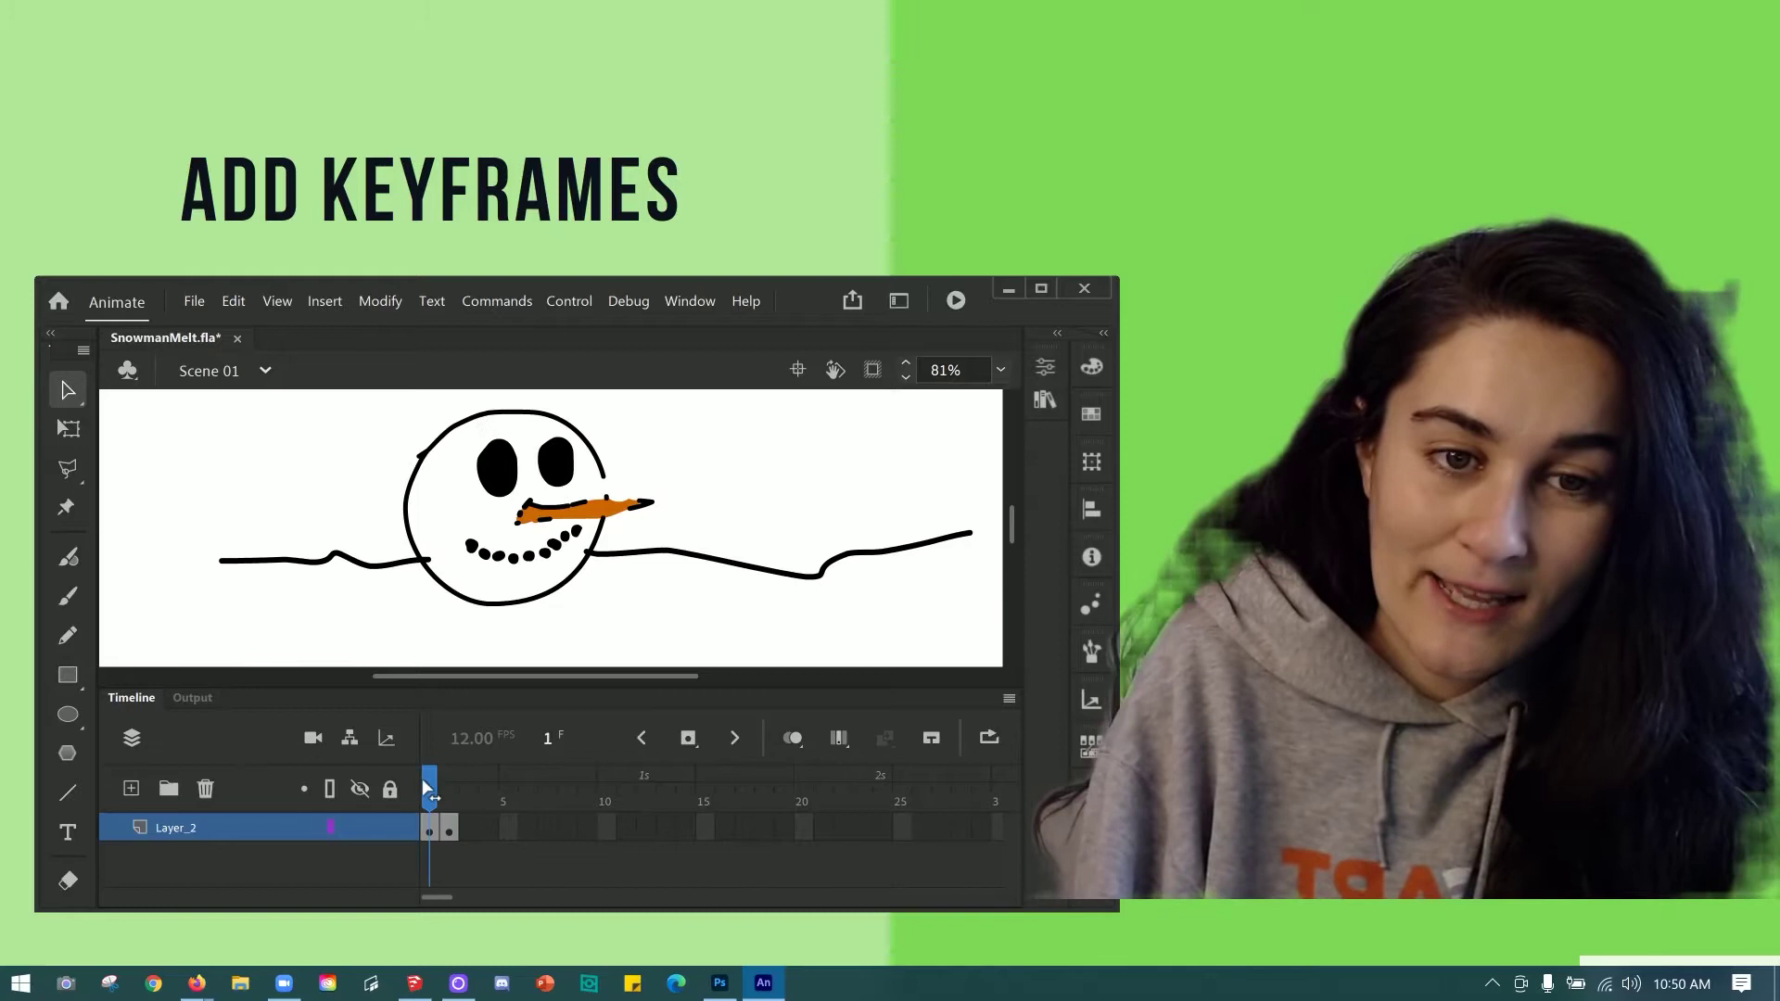
{"action": "left_click", "coordinate": [458, 807]}
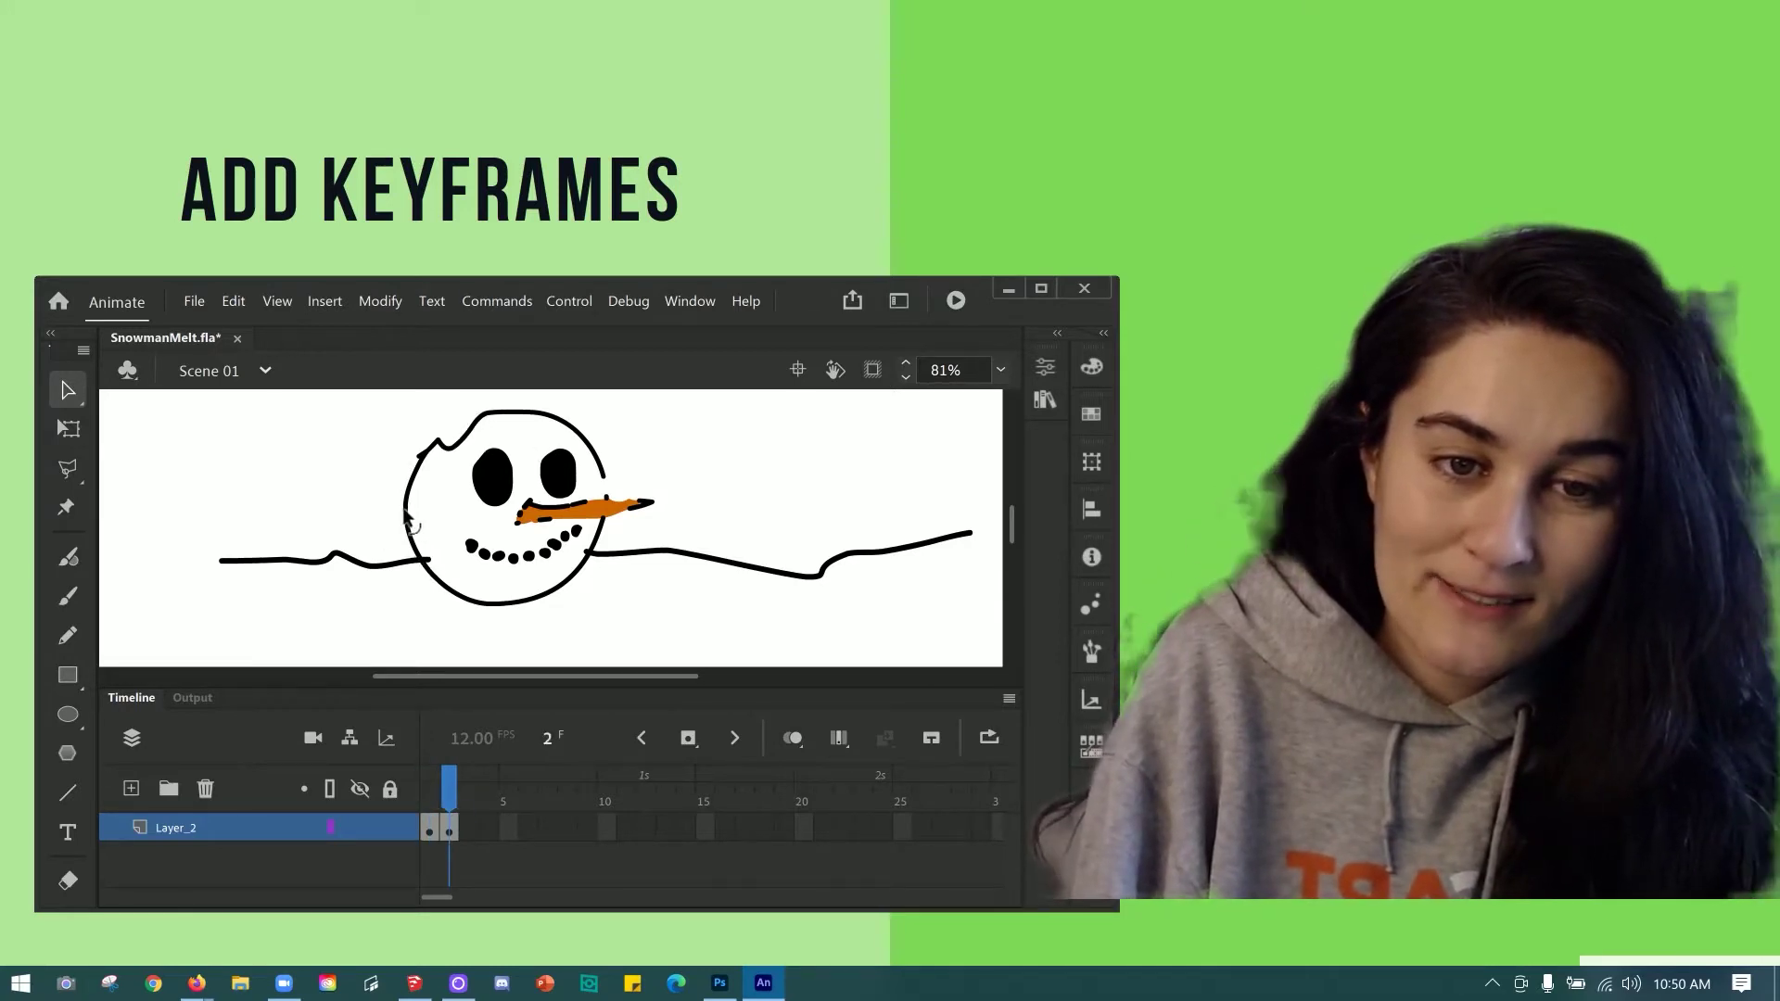
Step: In frame 3, bulge the head's left outline and squash the right eye, moving it down-left
{"action": "left_click_drag", "start_coordinate": [404, 538], "coordinate": [386, 549]}
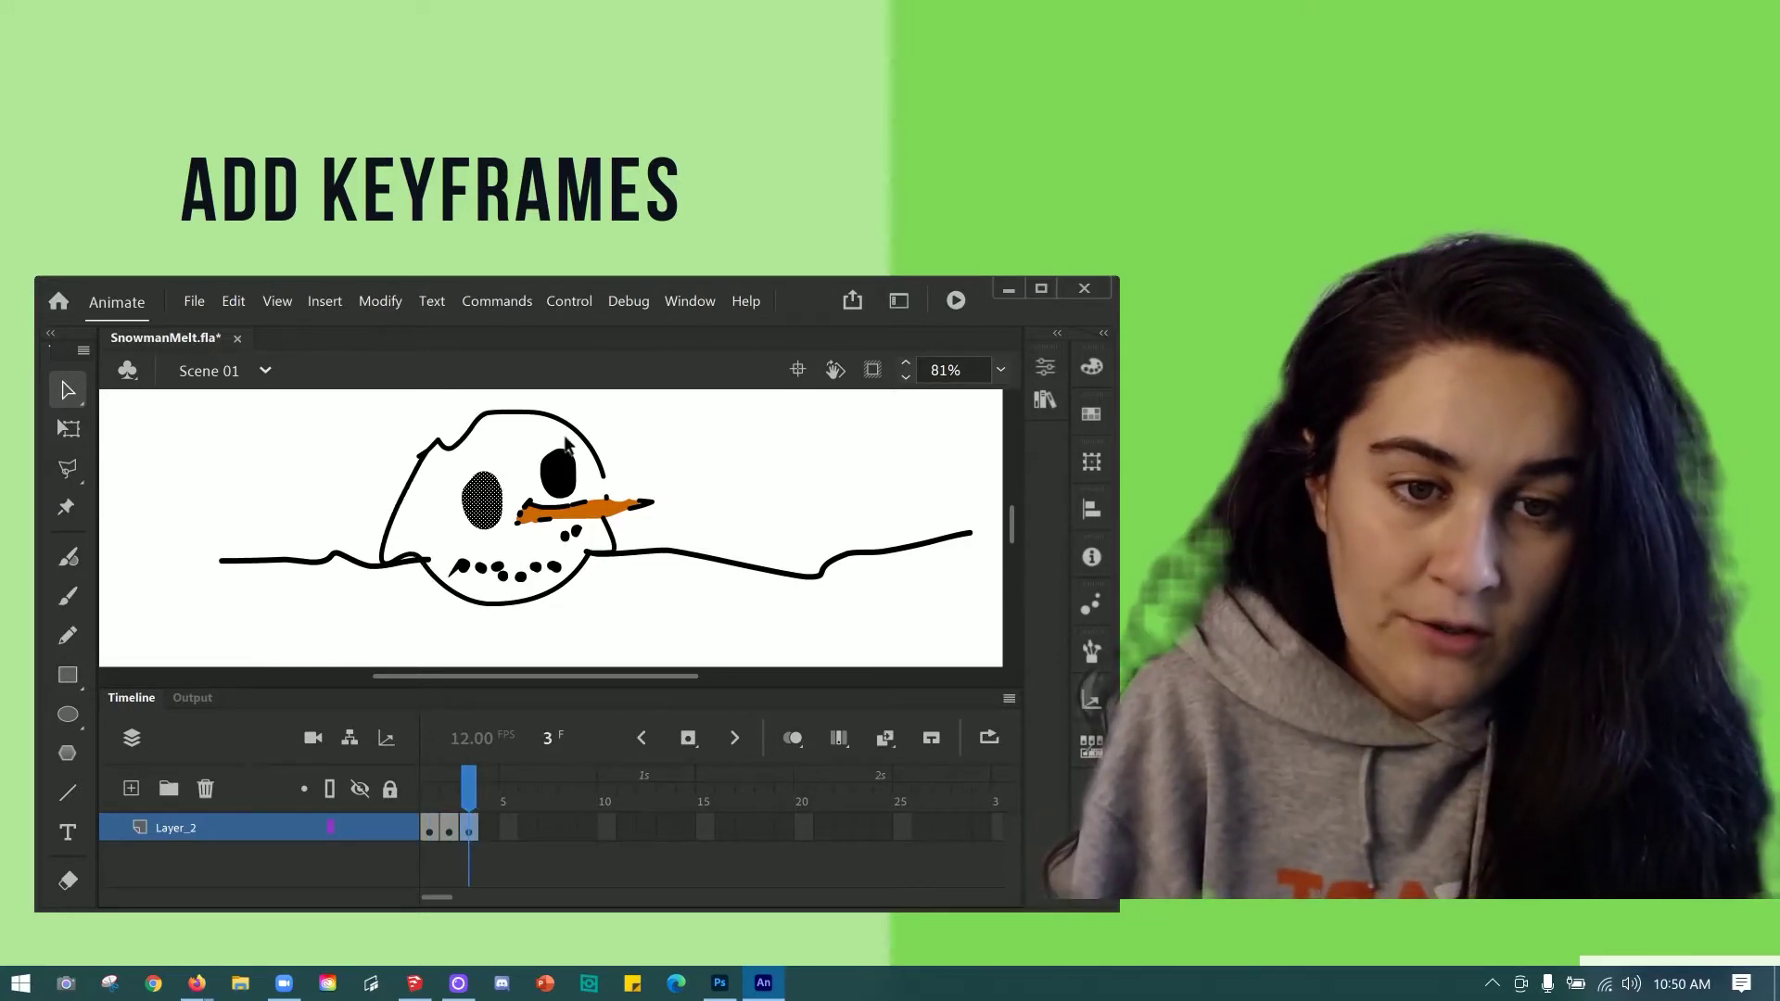
{"action": "left_click", "coordinate": [563, 482]}
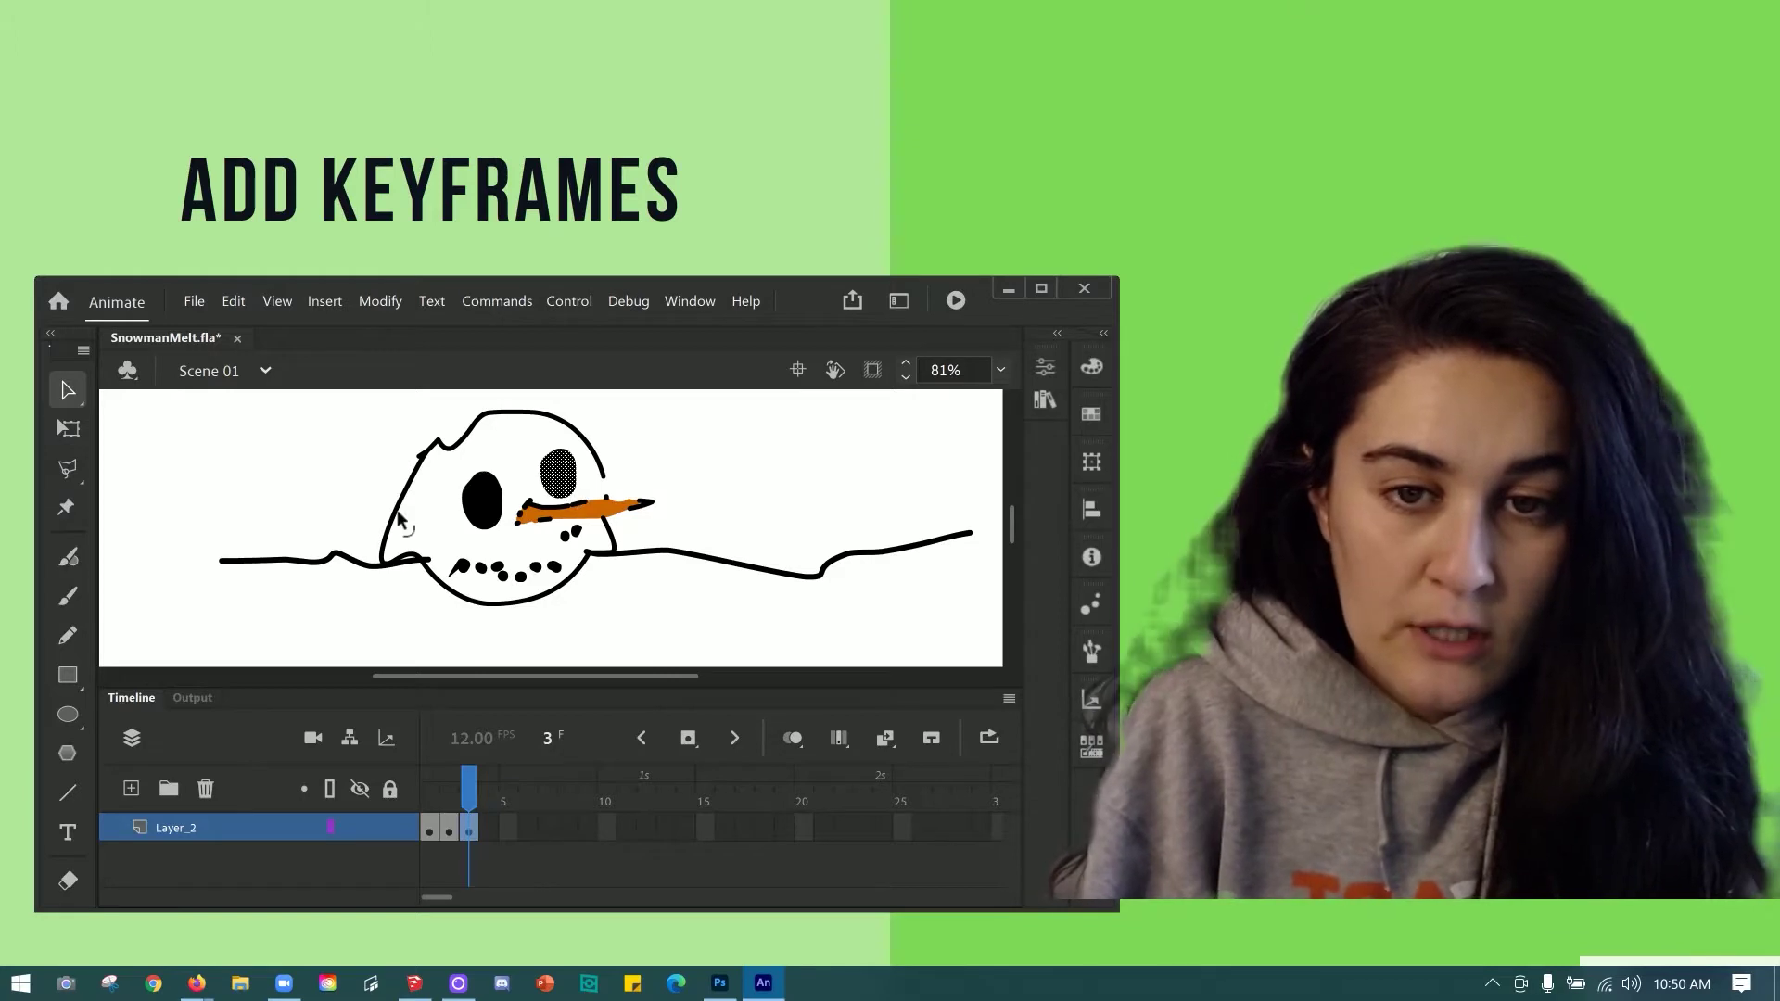
{"action": "left_click", "coordinate": [69, 432]}
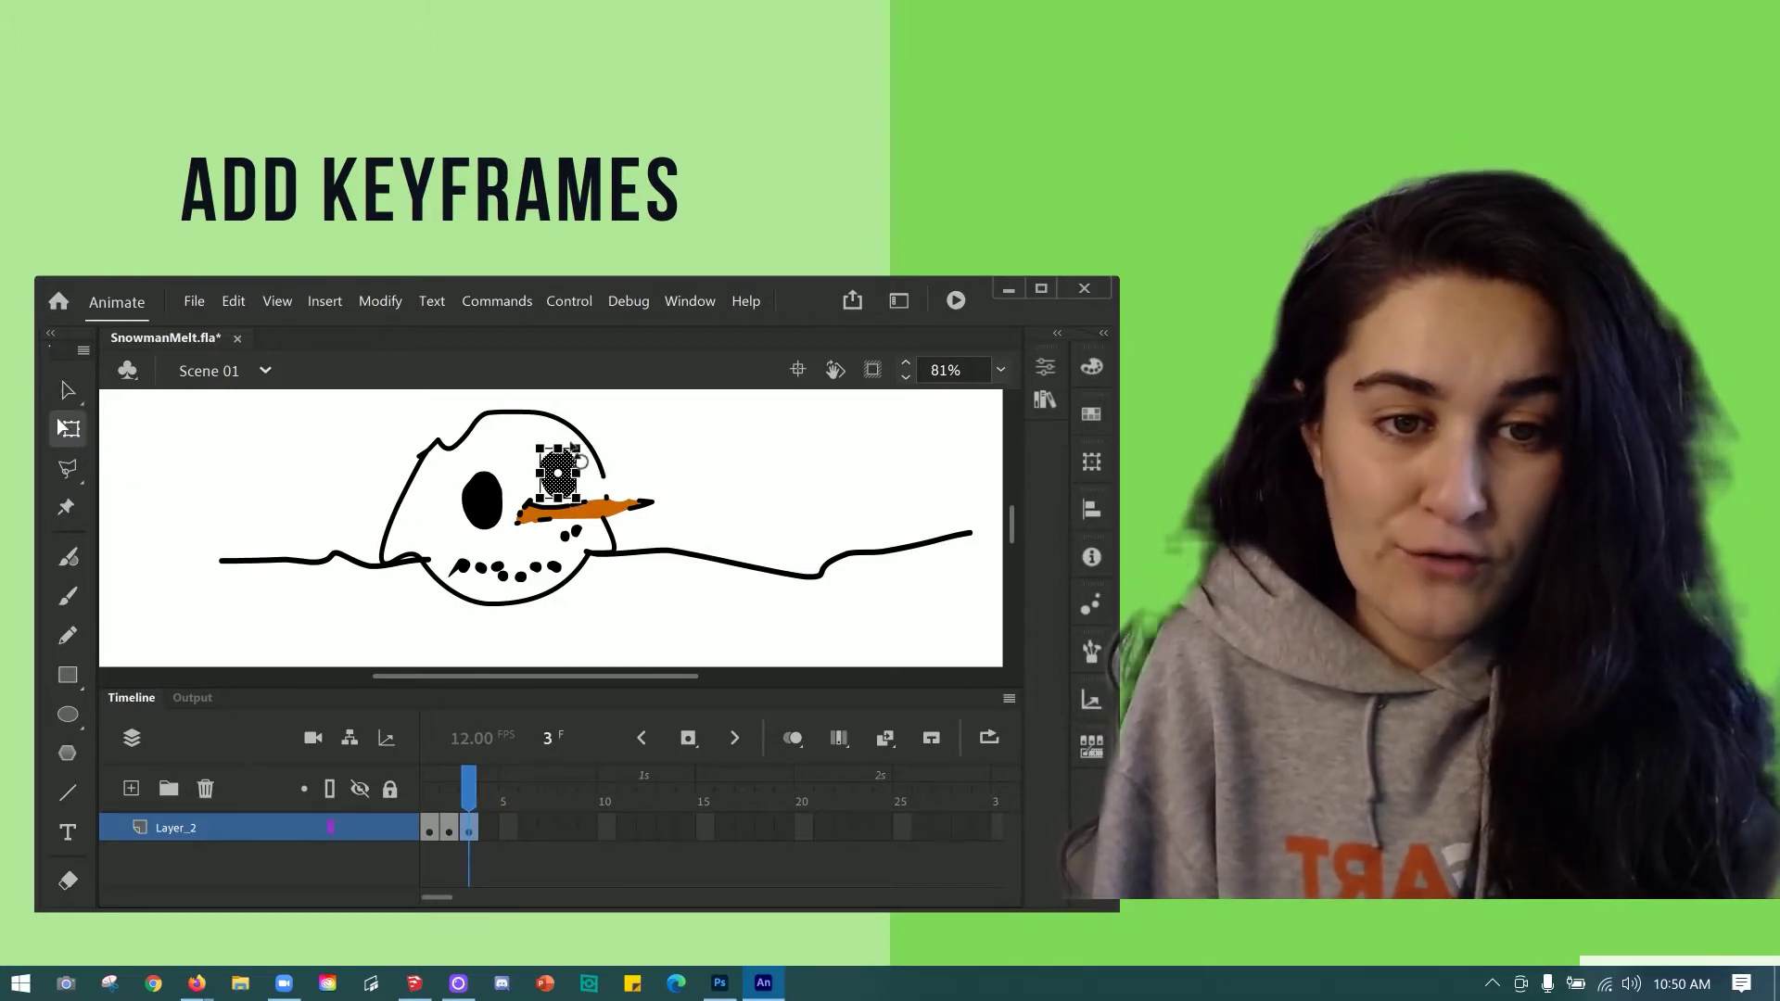
{"action": "left_click_drag", "start_coordinate": [573, 446], "coordinate": [576, 450]}
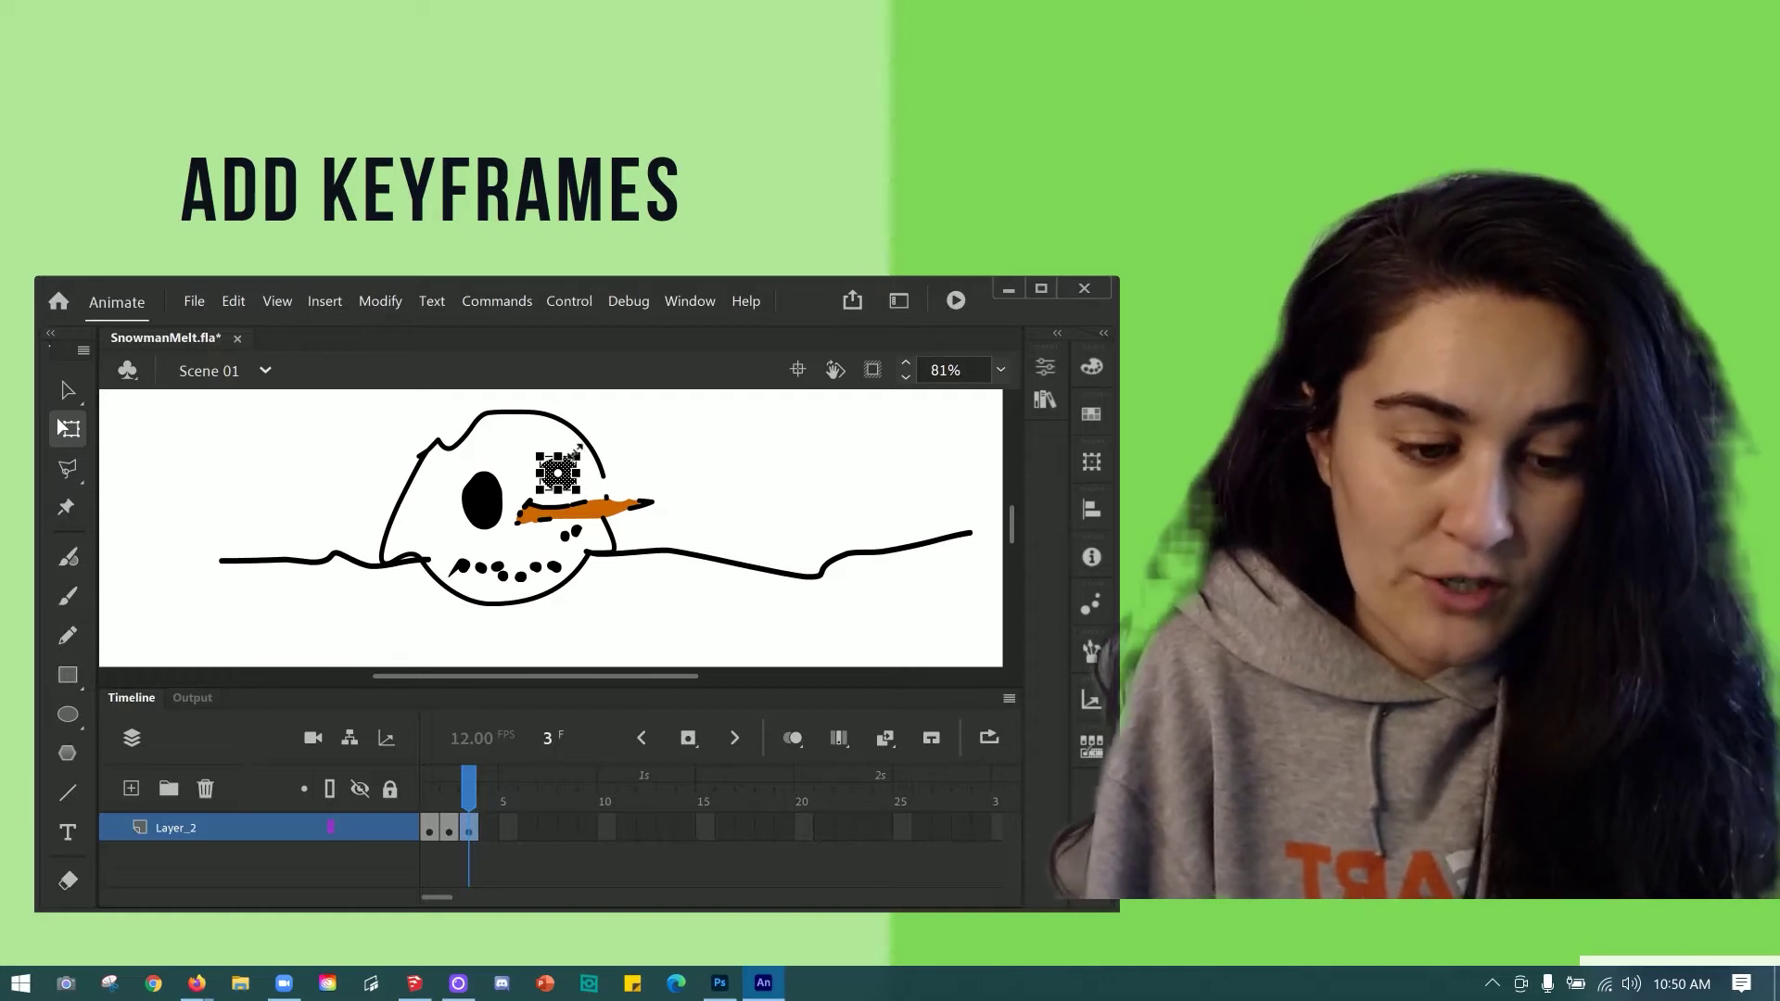
{"action": "left_click", "coordinate": [68, 390]}
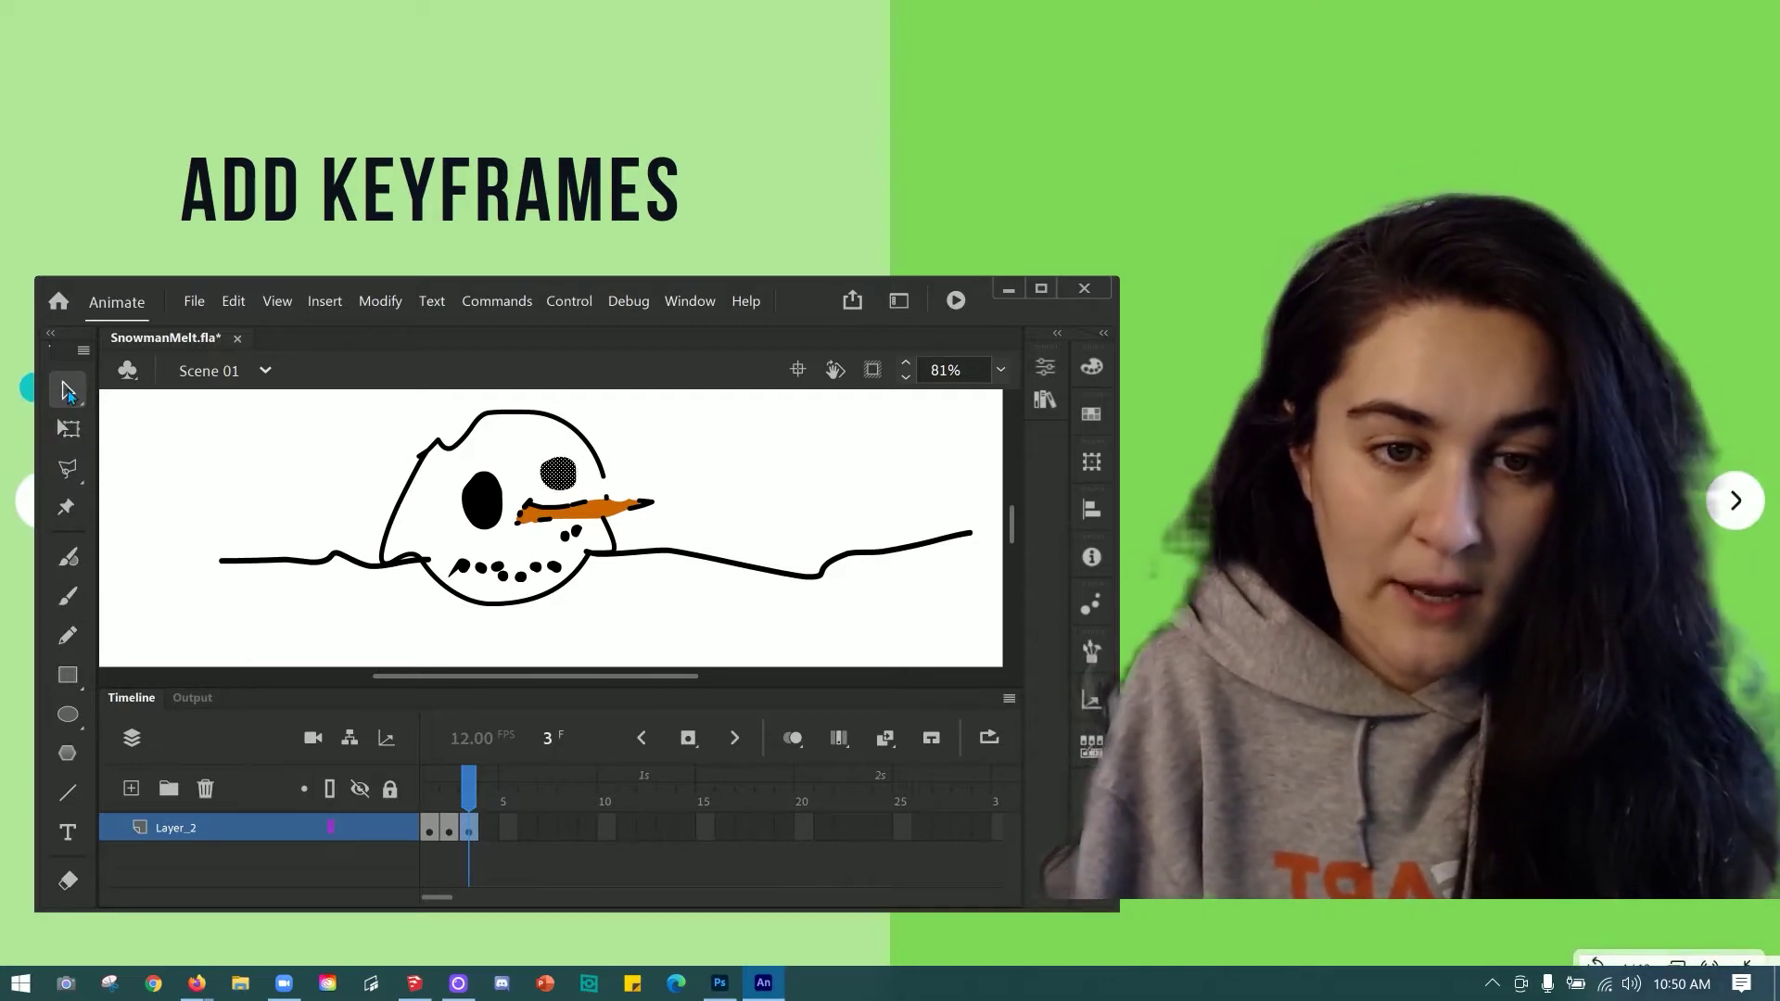
{"action": "left_click_drag", "start_coordinate": [582, 484], "coordinate": [554, 502]}
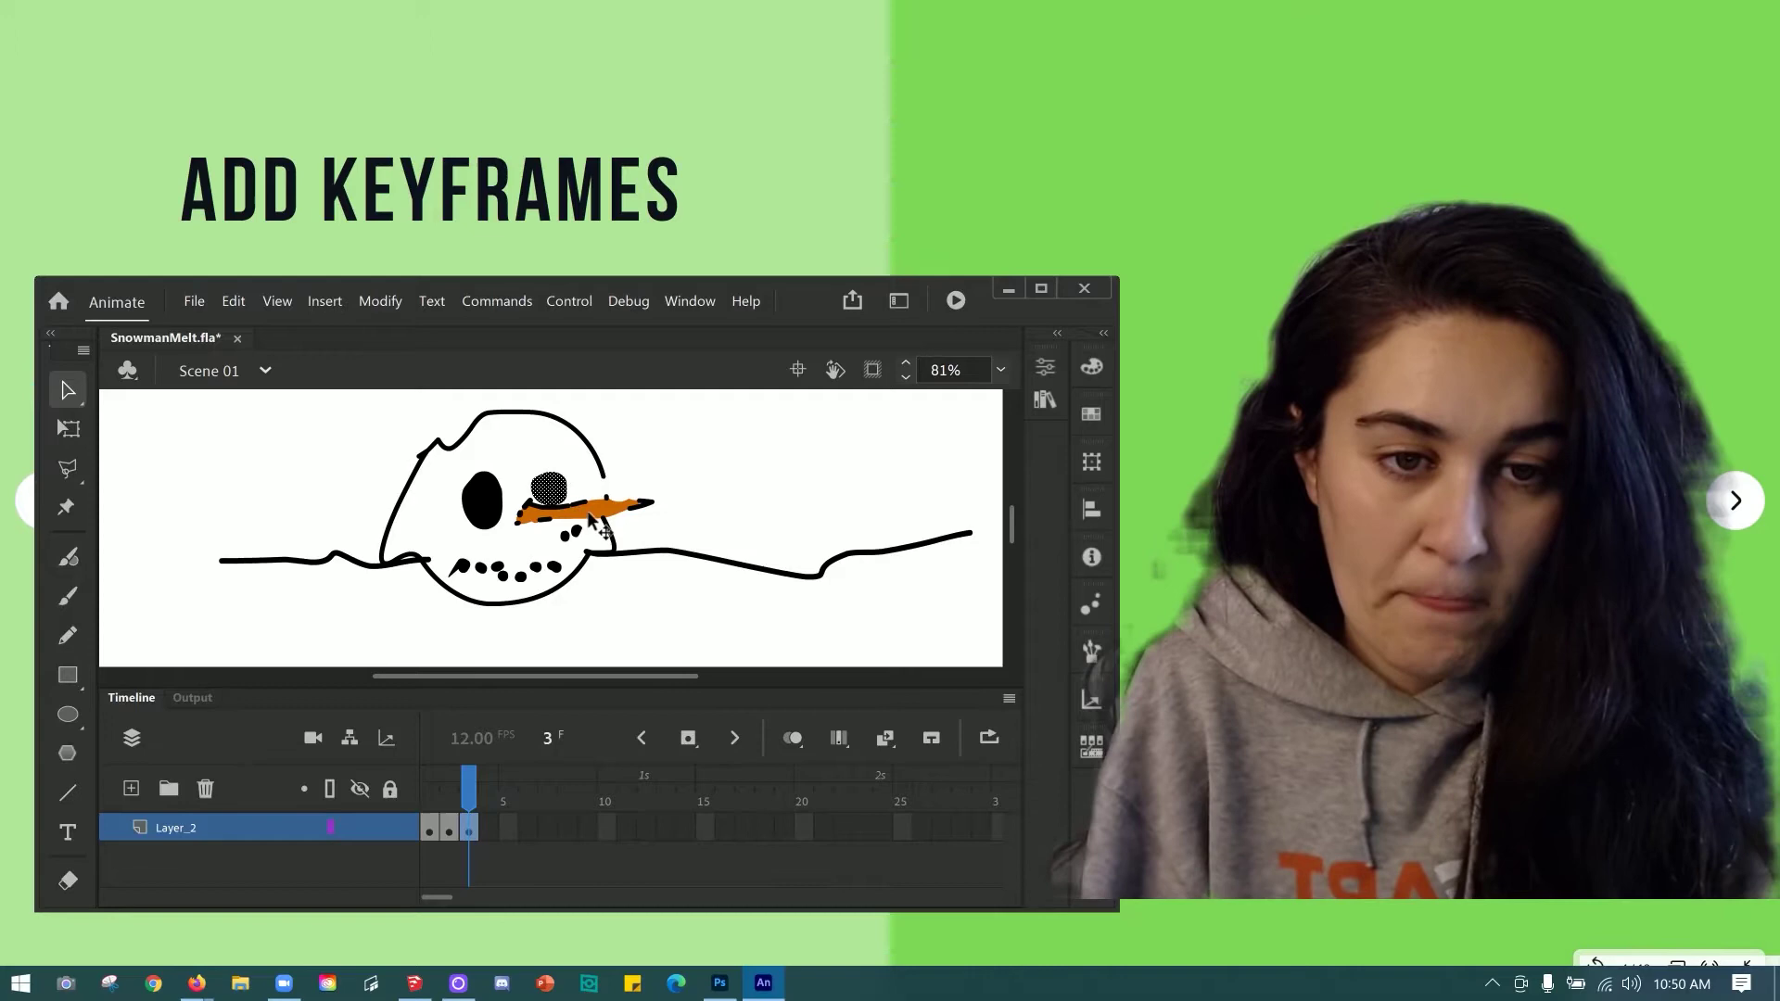
{"action": "left_click", "coordinate": [448, 779]}
{"action": "left_click", "coordinate": [469, 800]}
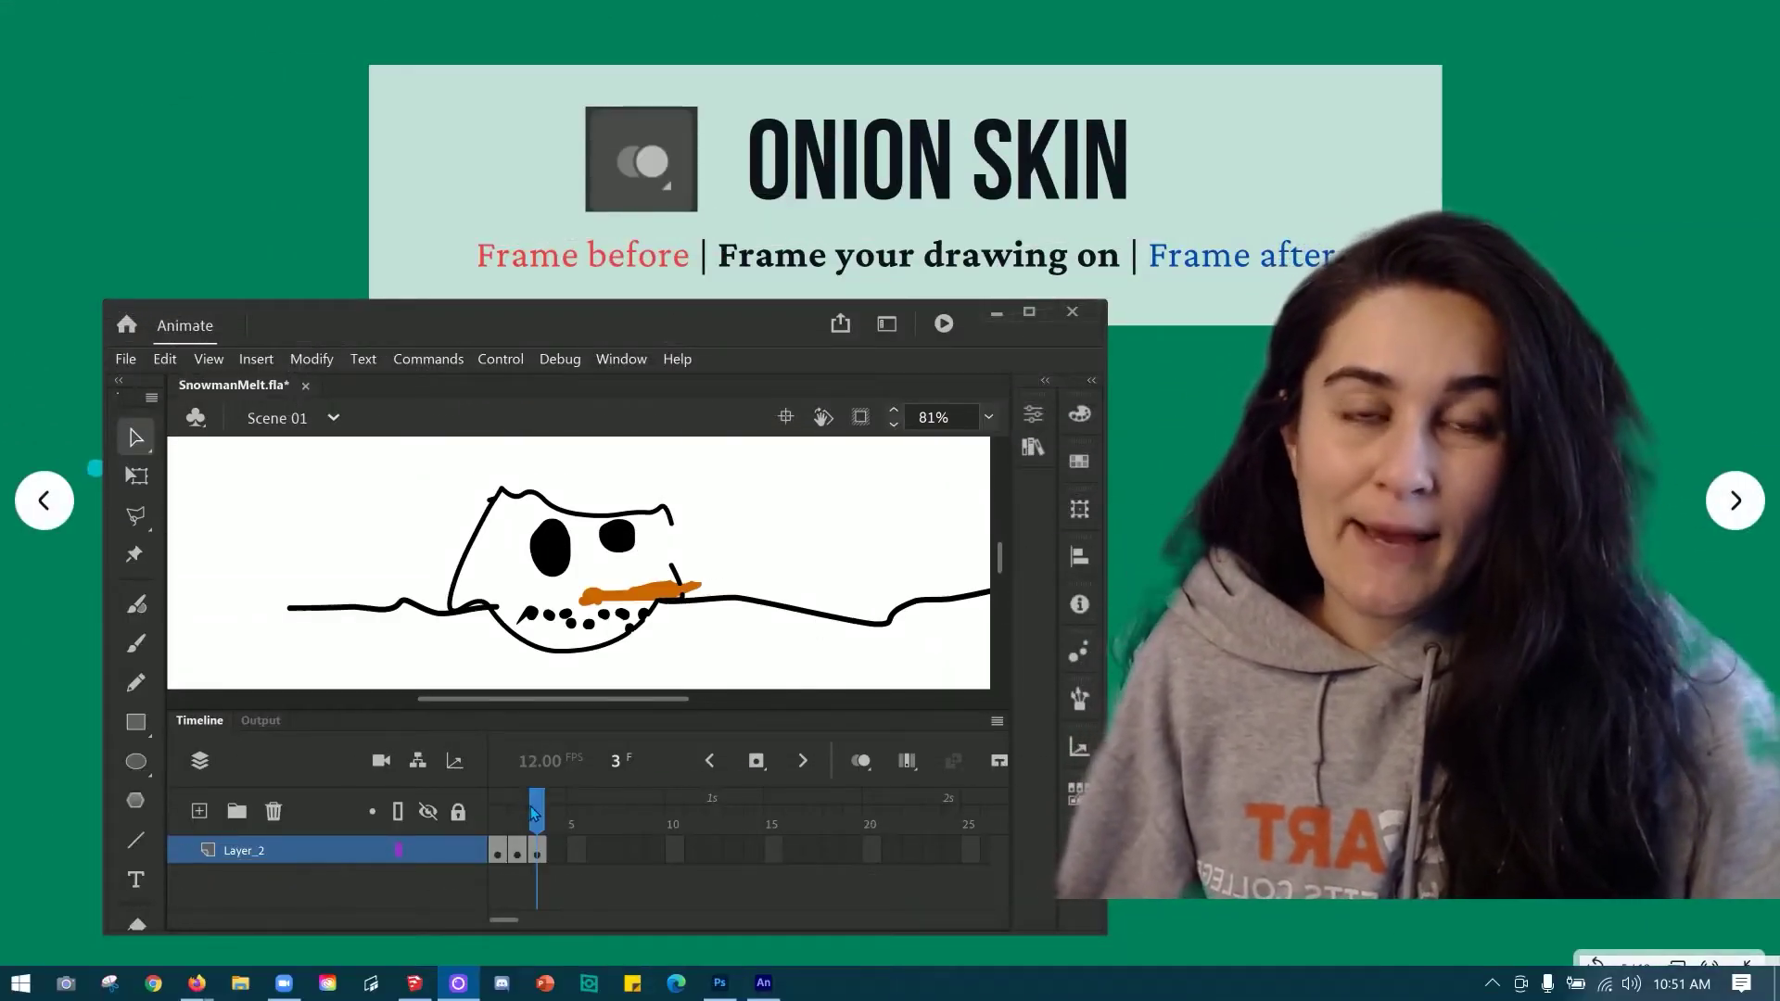
Step: Add a blank keyframe at frame 4 and turn on onion skinning to ghost neighbouring frames
{"action": "key", "text": "F7"}
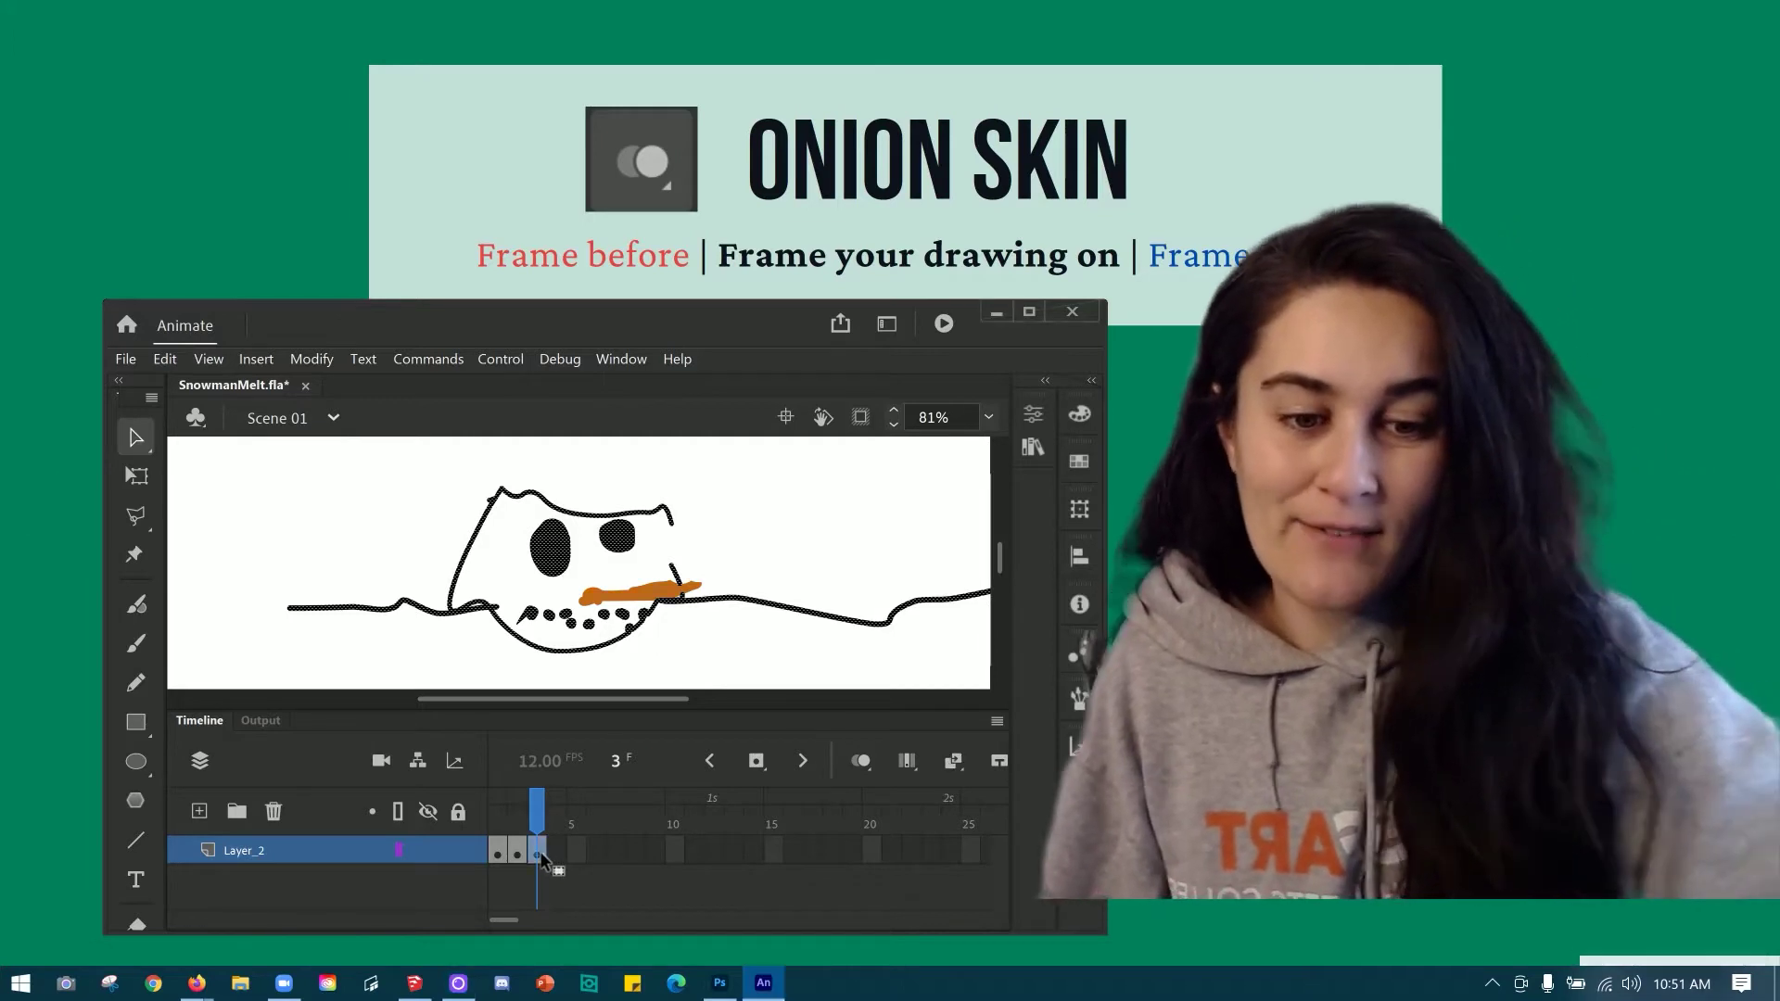
{"action": "mouse_move", "coordinate": [562, 824]}
{"action": "left_mouse_down"}
{"action": "mouse_move", "coordinate": [518, 825]}
{"action": "mouse_move", "coordinate": [554, 825]}
{"action": "left_mouse_up"}
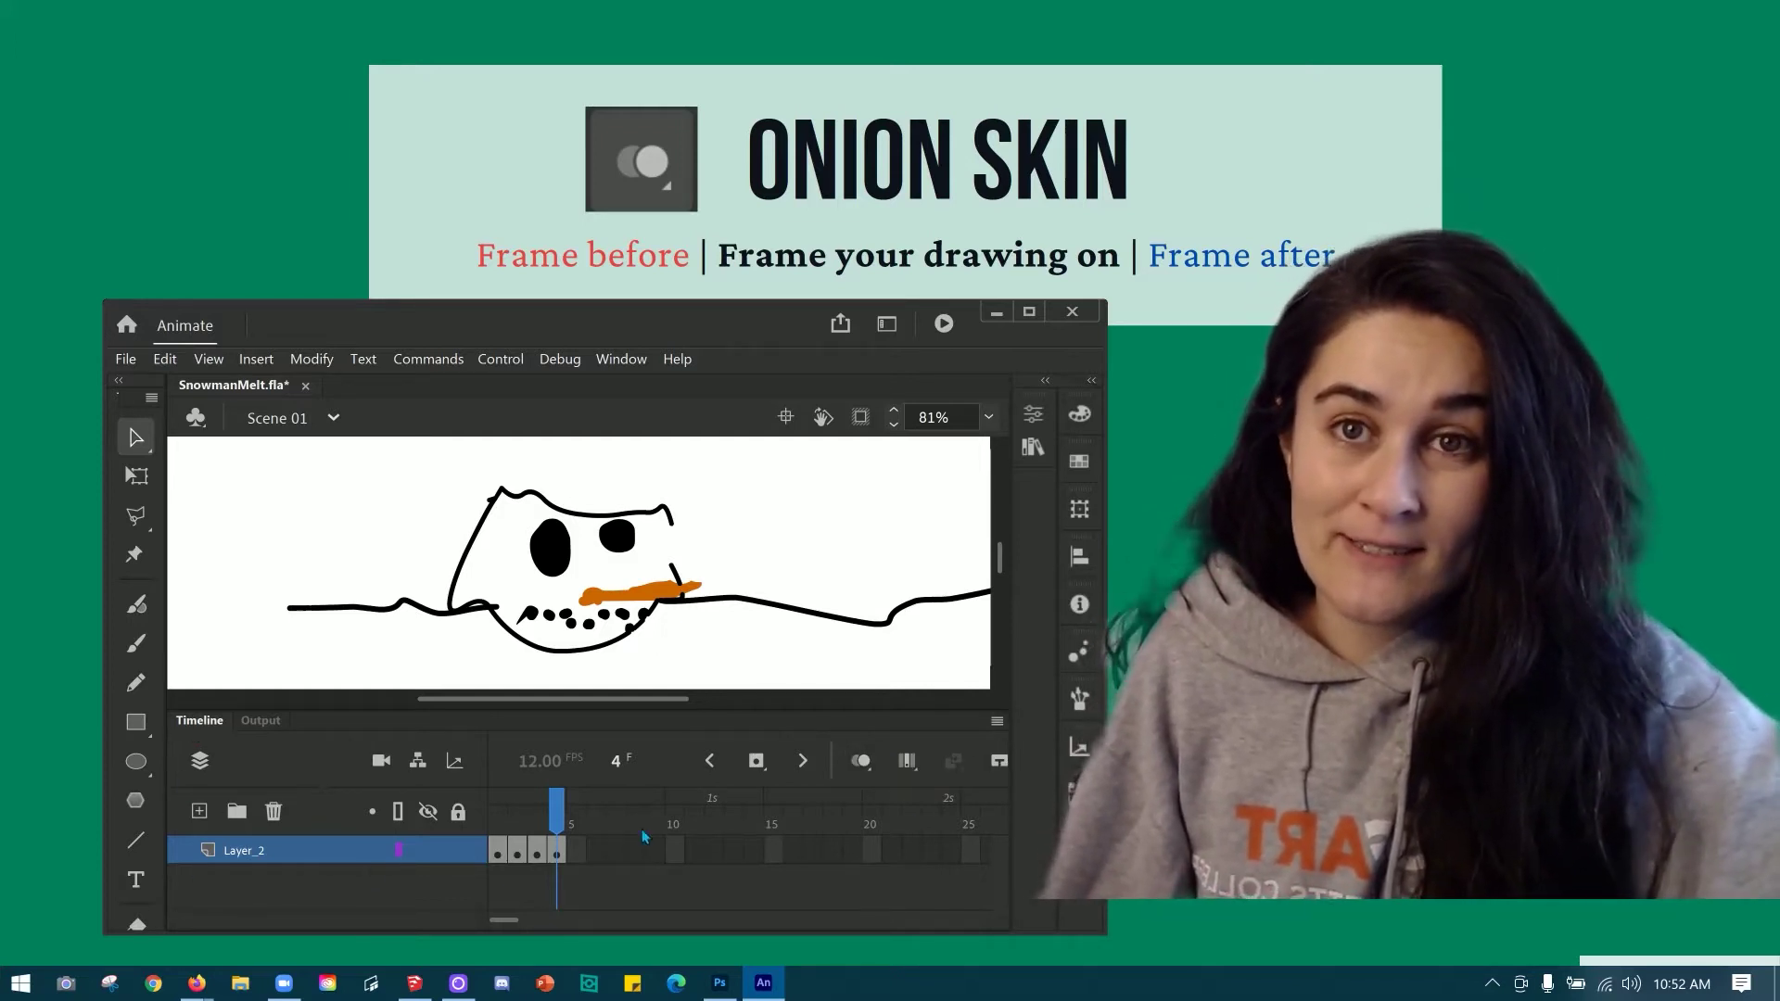
{"action": "left_click", "coordinate": [861, 762]}
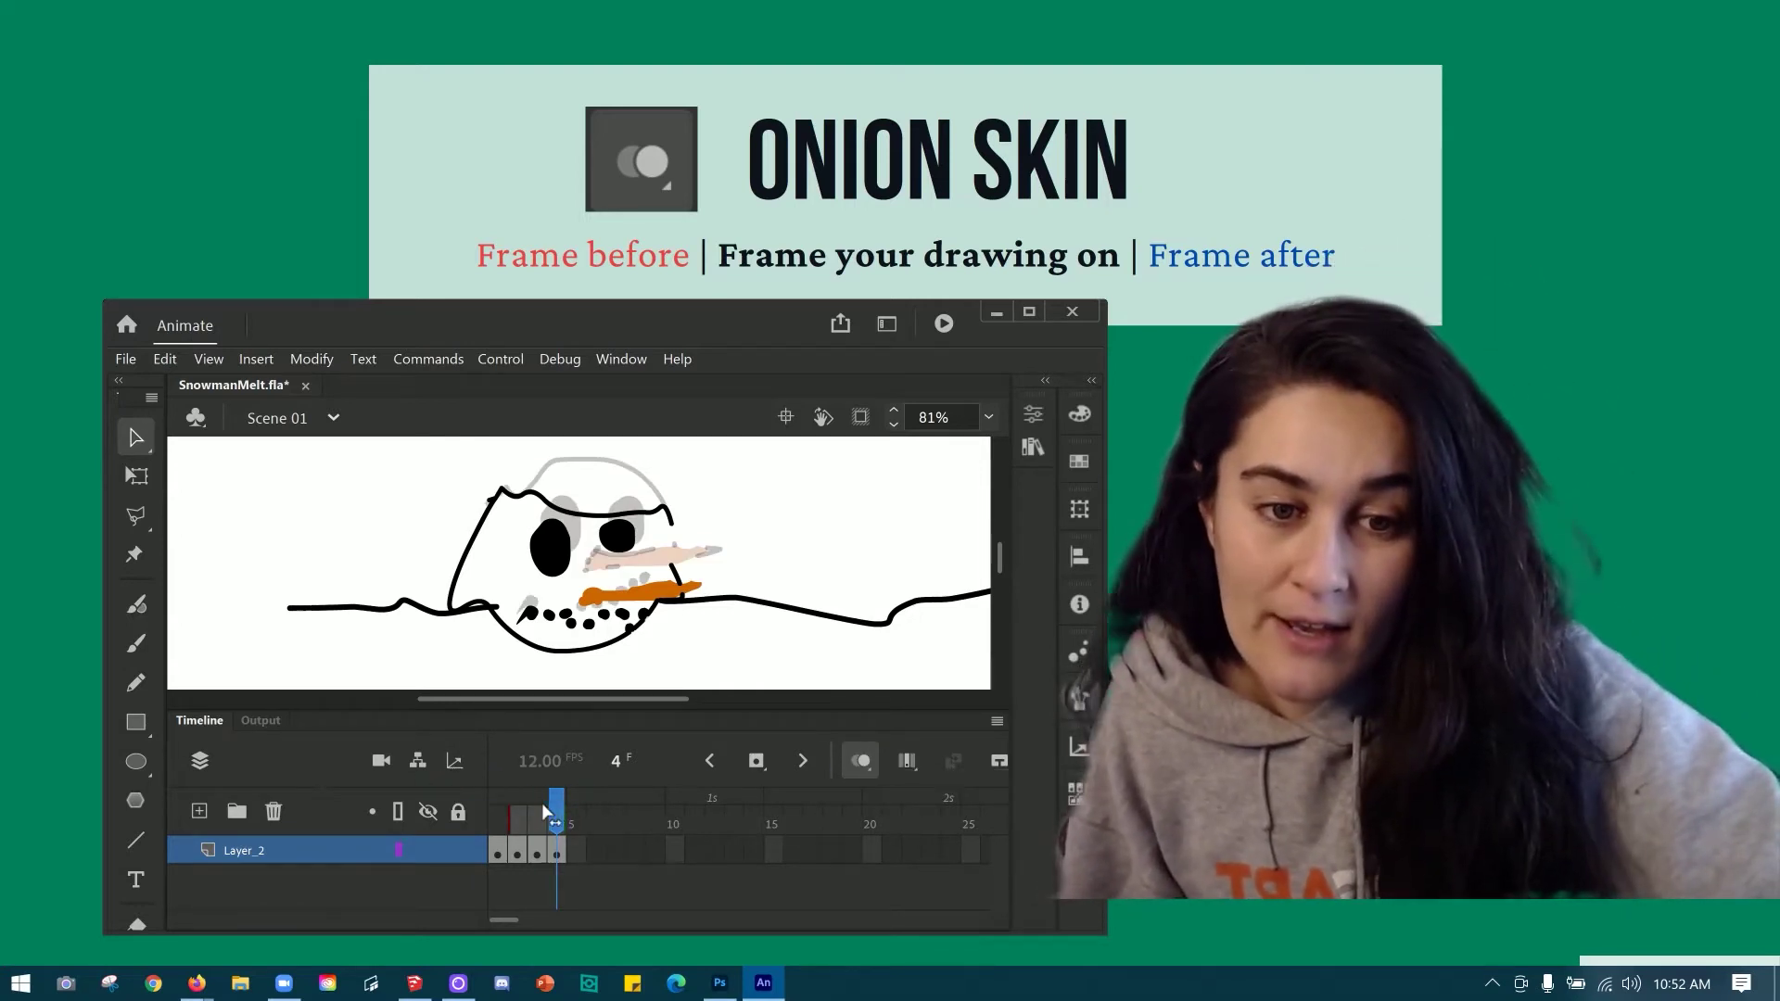
{"action": "left_click_drag", "start_coordinate": [546, 812], "coordinate": [492, 818]}
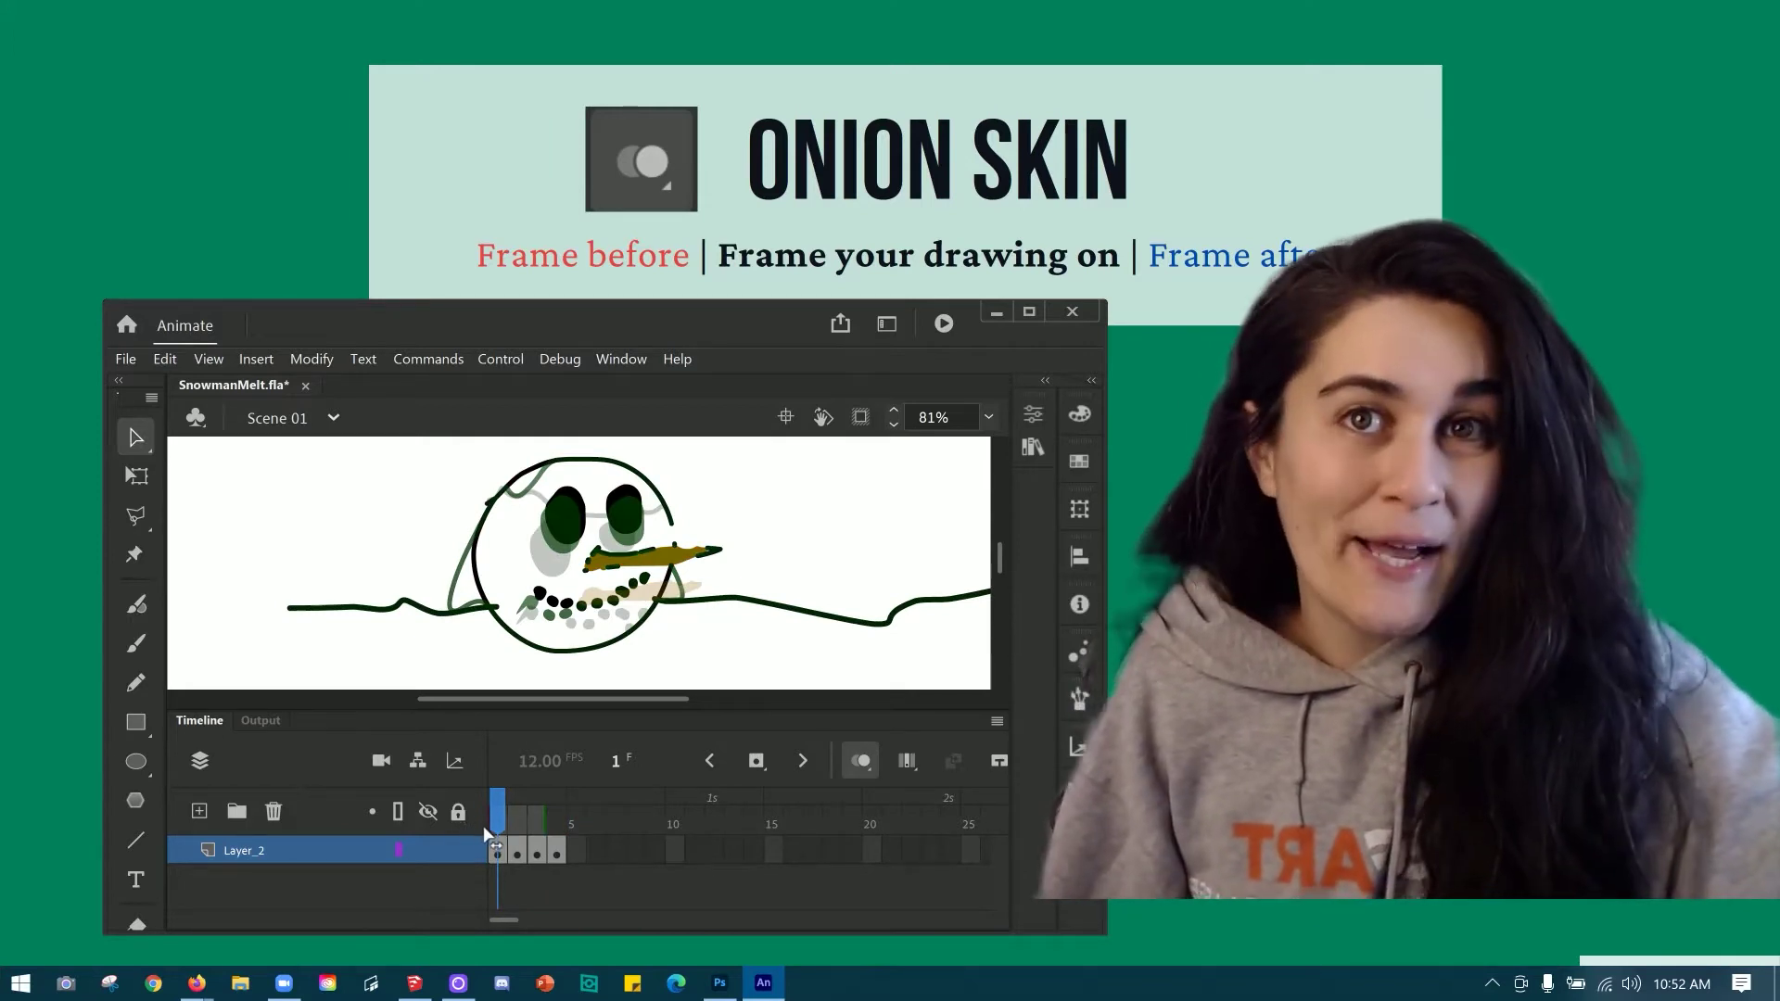
Step: On frame 4, move the snowman's left eye down and to the left, then return to frame 1
{"action": "left_click", "coordinate": [514, 852]}
{"action": "left_click", "coordinate": [536, 853]}
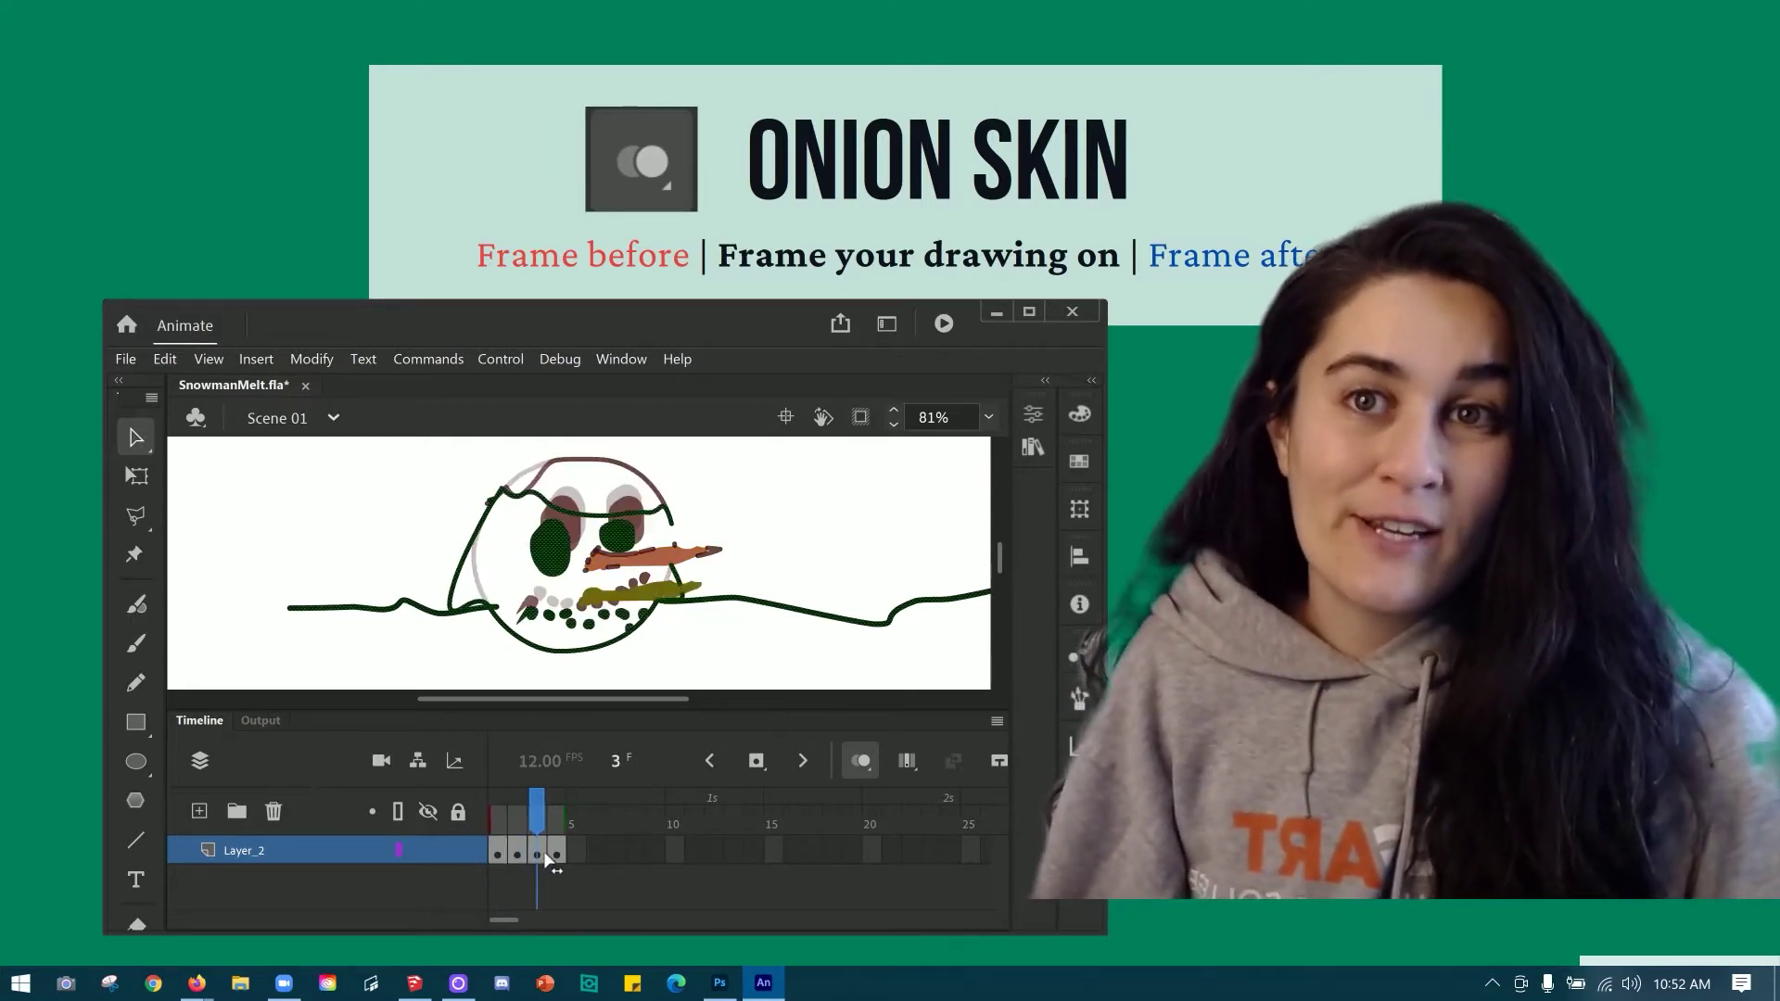
{"action": "left_click", "coordinate": [556, 853]}
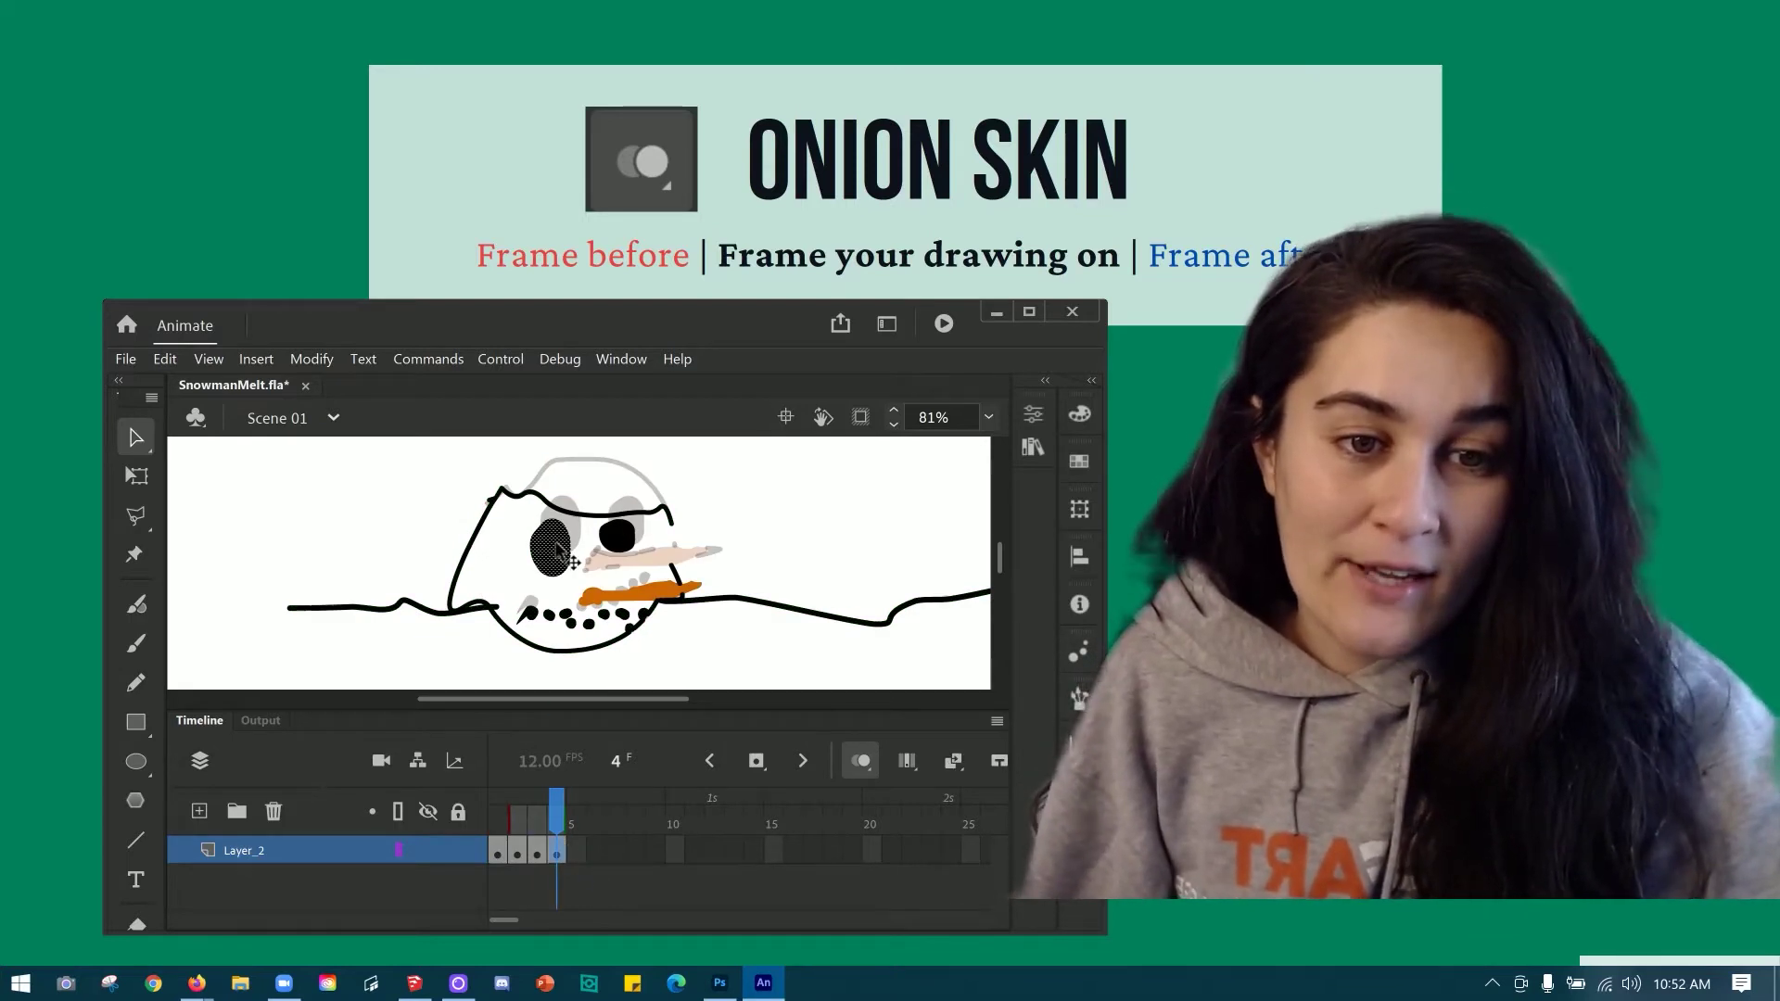
{"action": "mouse_move", "coordinate": [564, 554]}
{"action": "left_mouse_down"}
{"action": "mouse_move", "coordinate": [543, 565]}
{"action": "mouse_move", "coordinate": [554, 577]}
{"action": "mouse_move", "coordinate": [612, 562]}
{"action": "mouse_move", "coordinate": [610, 577]}
{"action": "left_mouse_up"}
{"action": "left_click", "coordinate": [658, 603]}
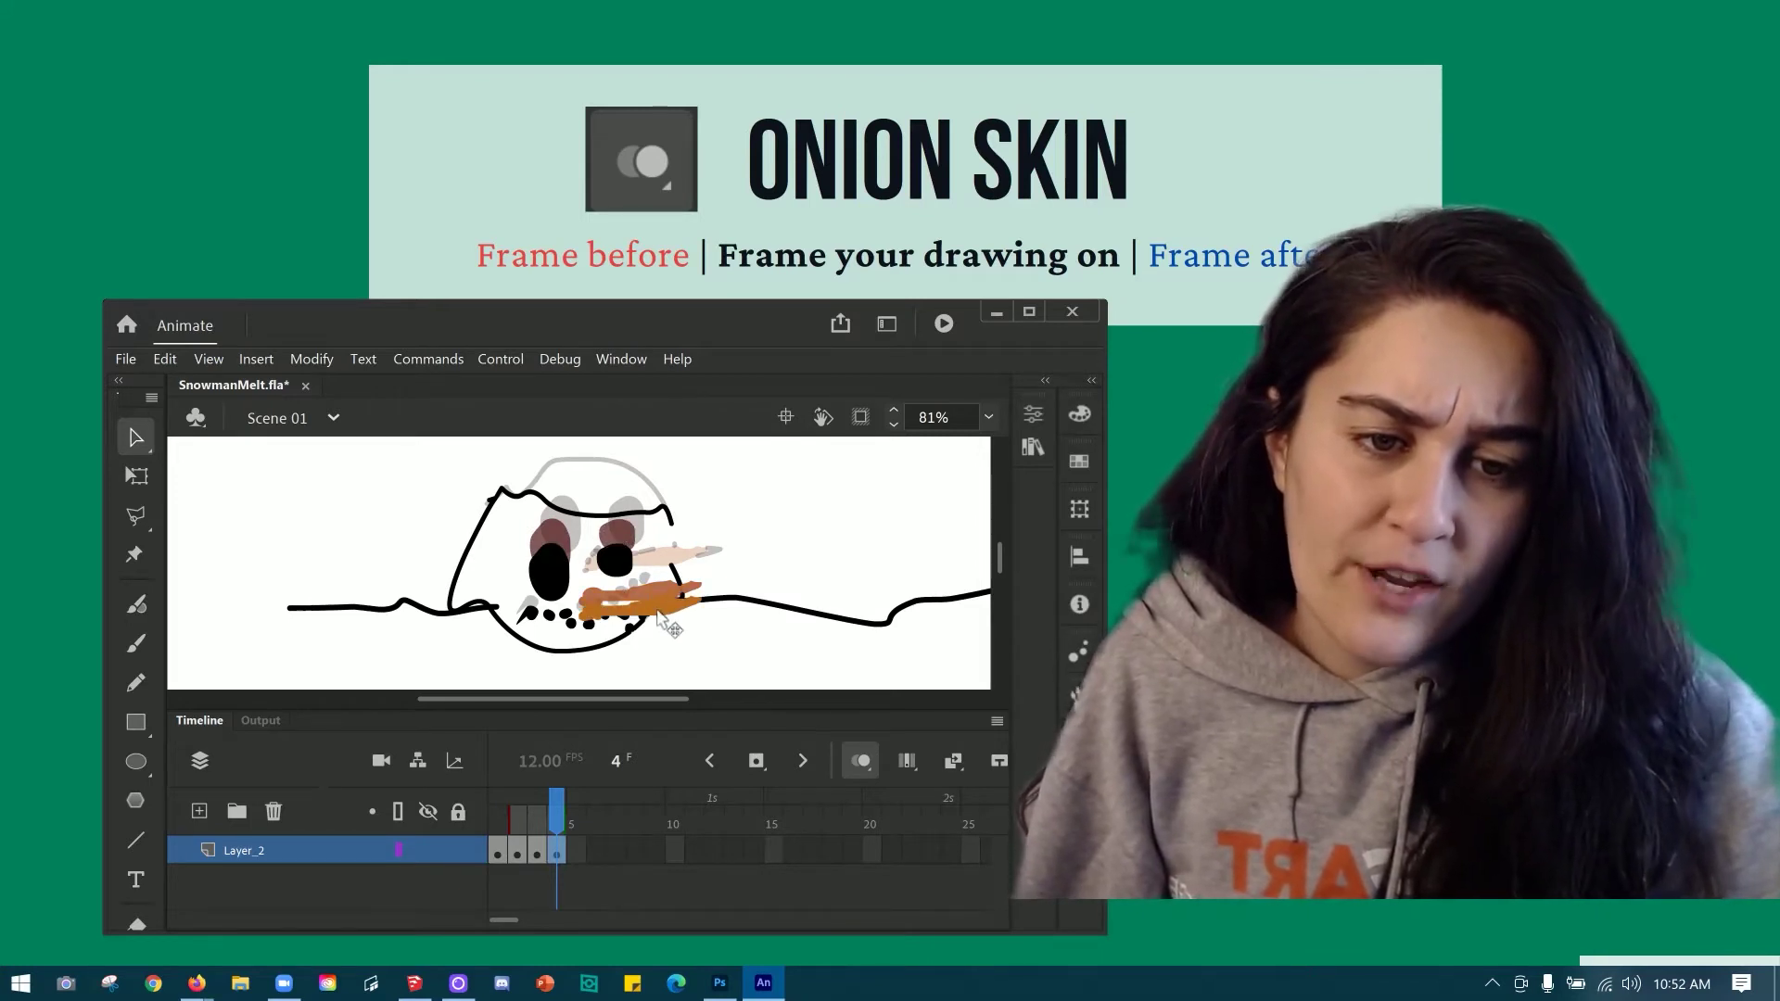
{"action": "left_click", "coordinate": [498, 824]}
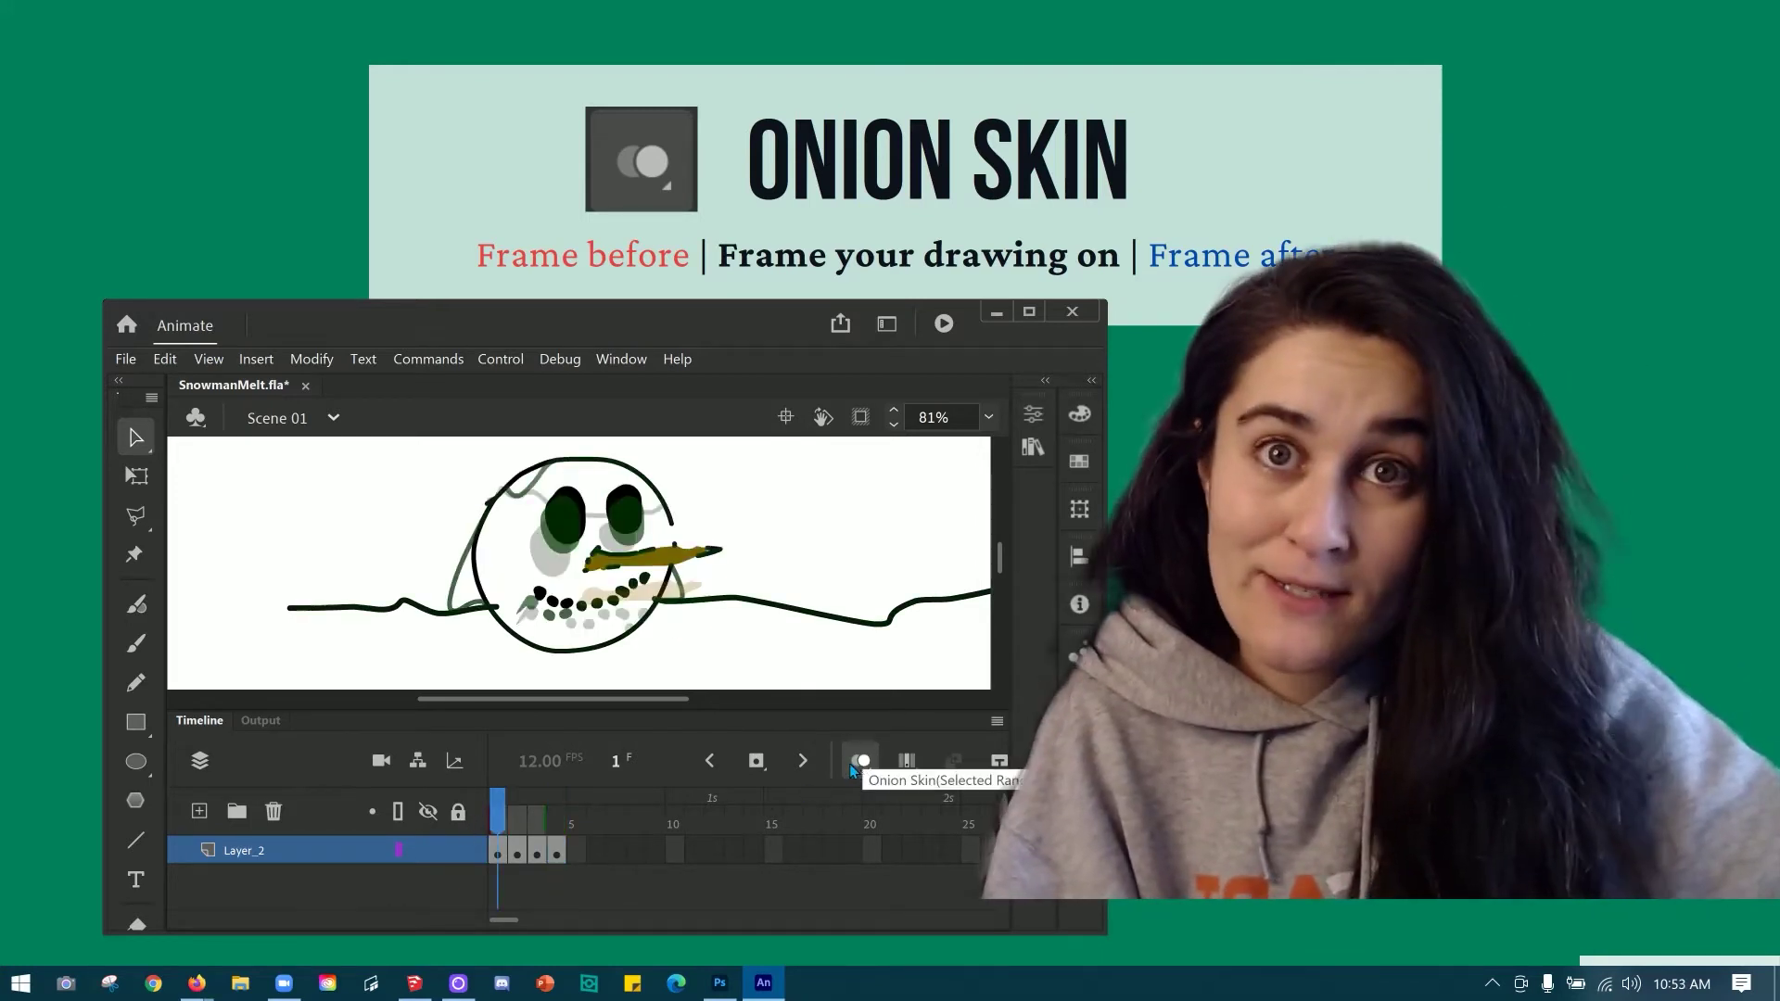
Step: Turn off onion skinning, widen and reposition the Animate window, and show frame 4
{"action": "left_click", "coordinate": [854, 764]}
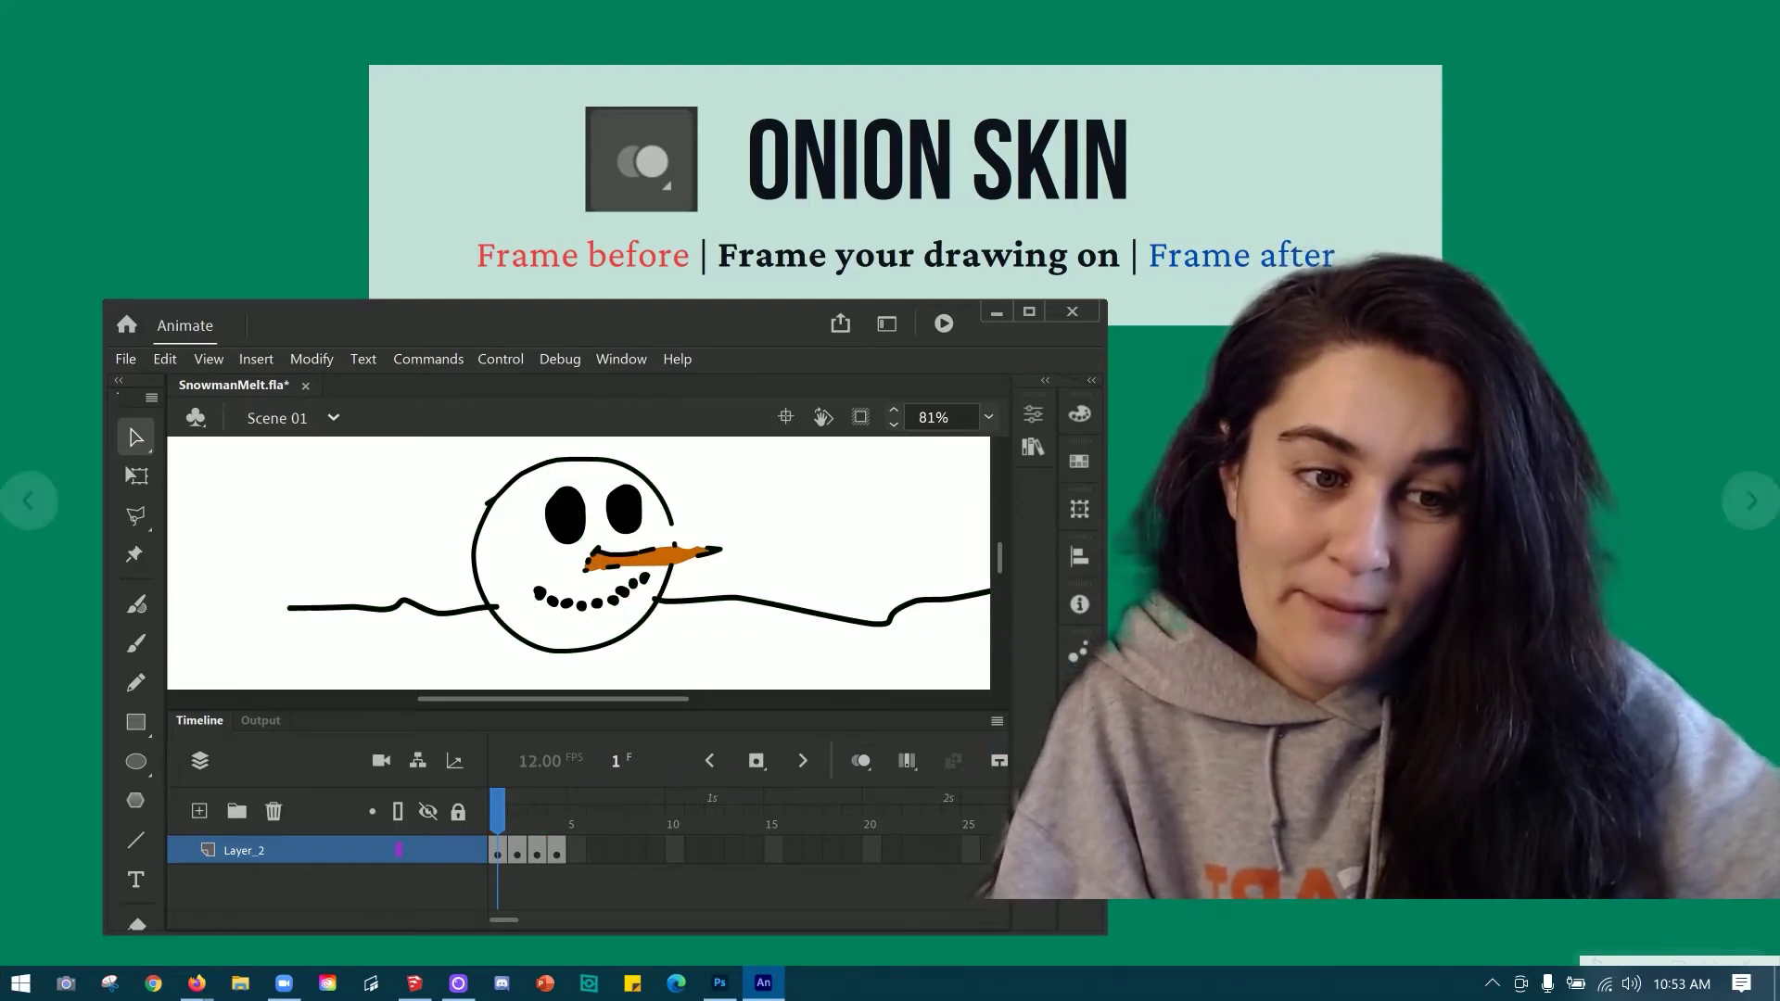
{"action": "left_click_drag", "start_coordinate": [1107, 423], "coordinate": [1143, 446]}
{"action": "left_click_drag", "start_coordinate": [1017, 348], "coordinate": [857, 360]}
{"action": "left_click", "coordinate": [989, 773]}
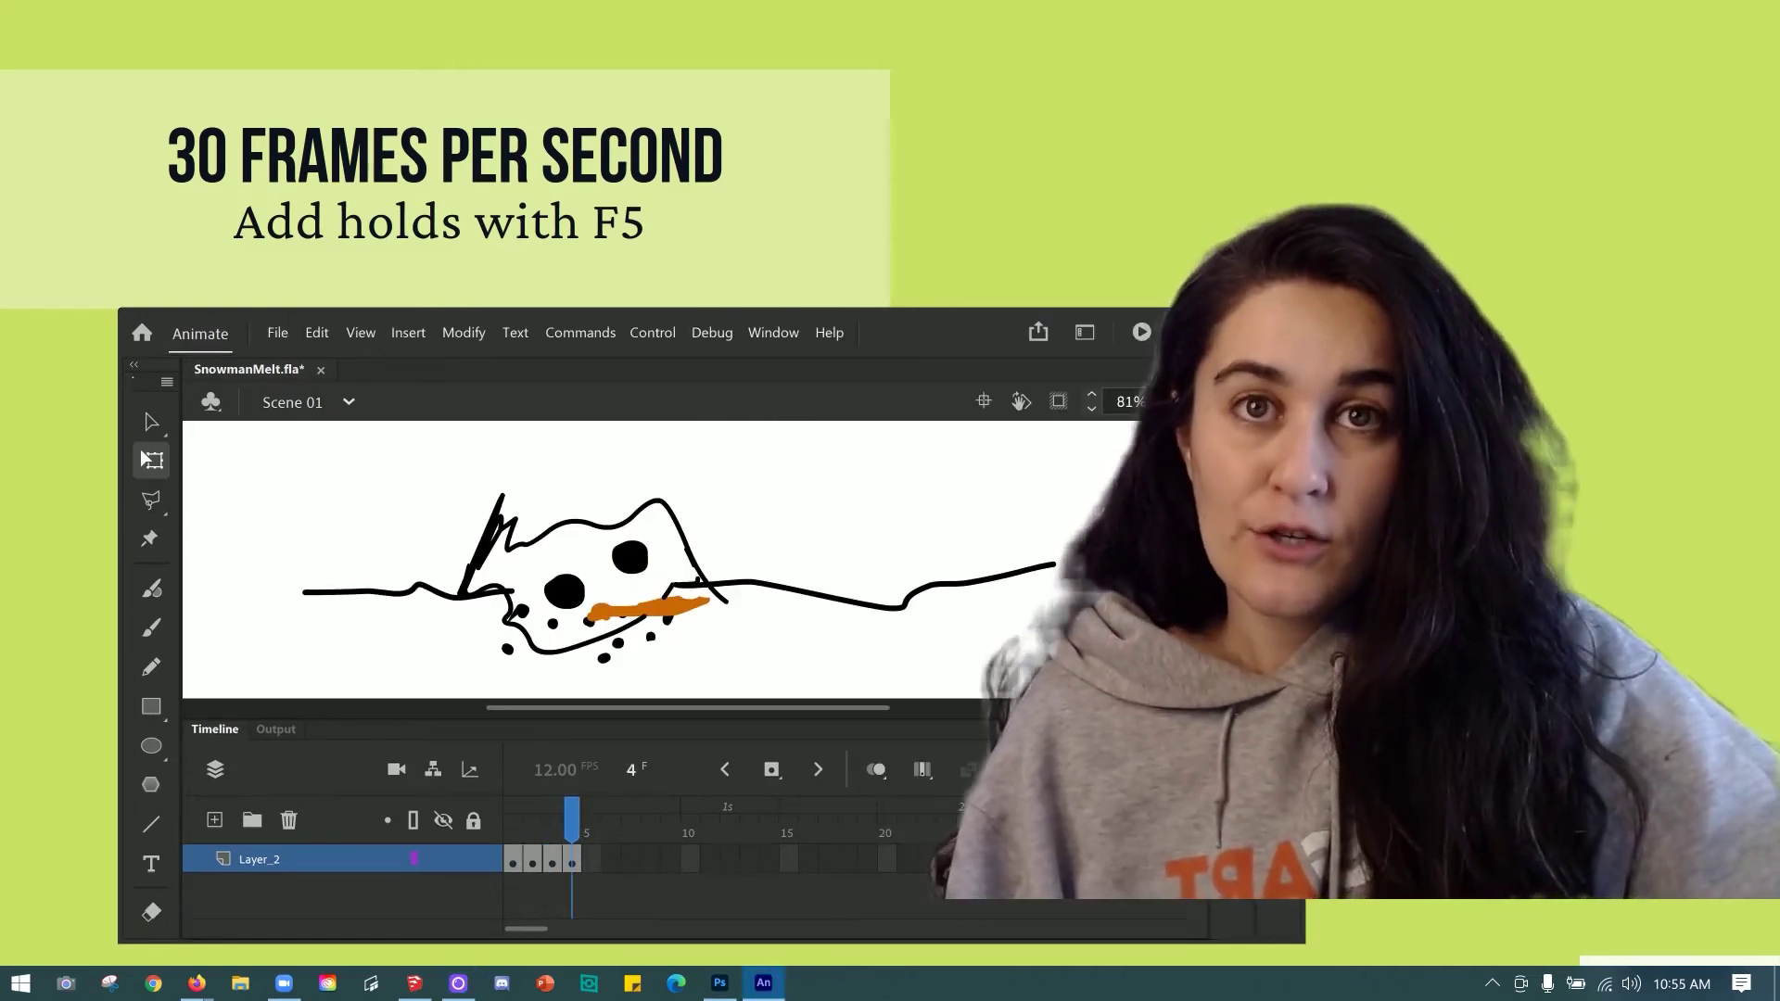
Step: Hold frame 1's intact snowman for extra frames and preview the timing
{"action": "left_click", "coordinate": [511, 862]}
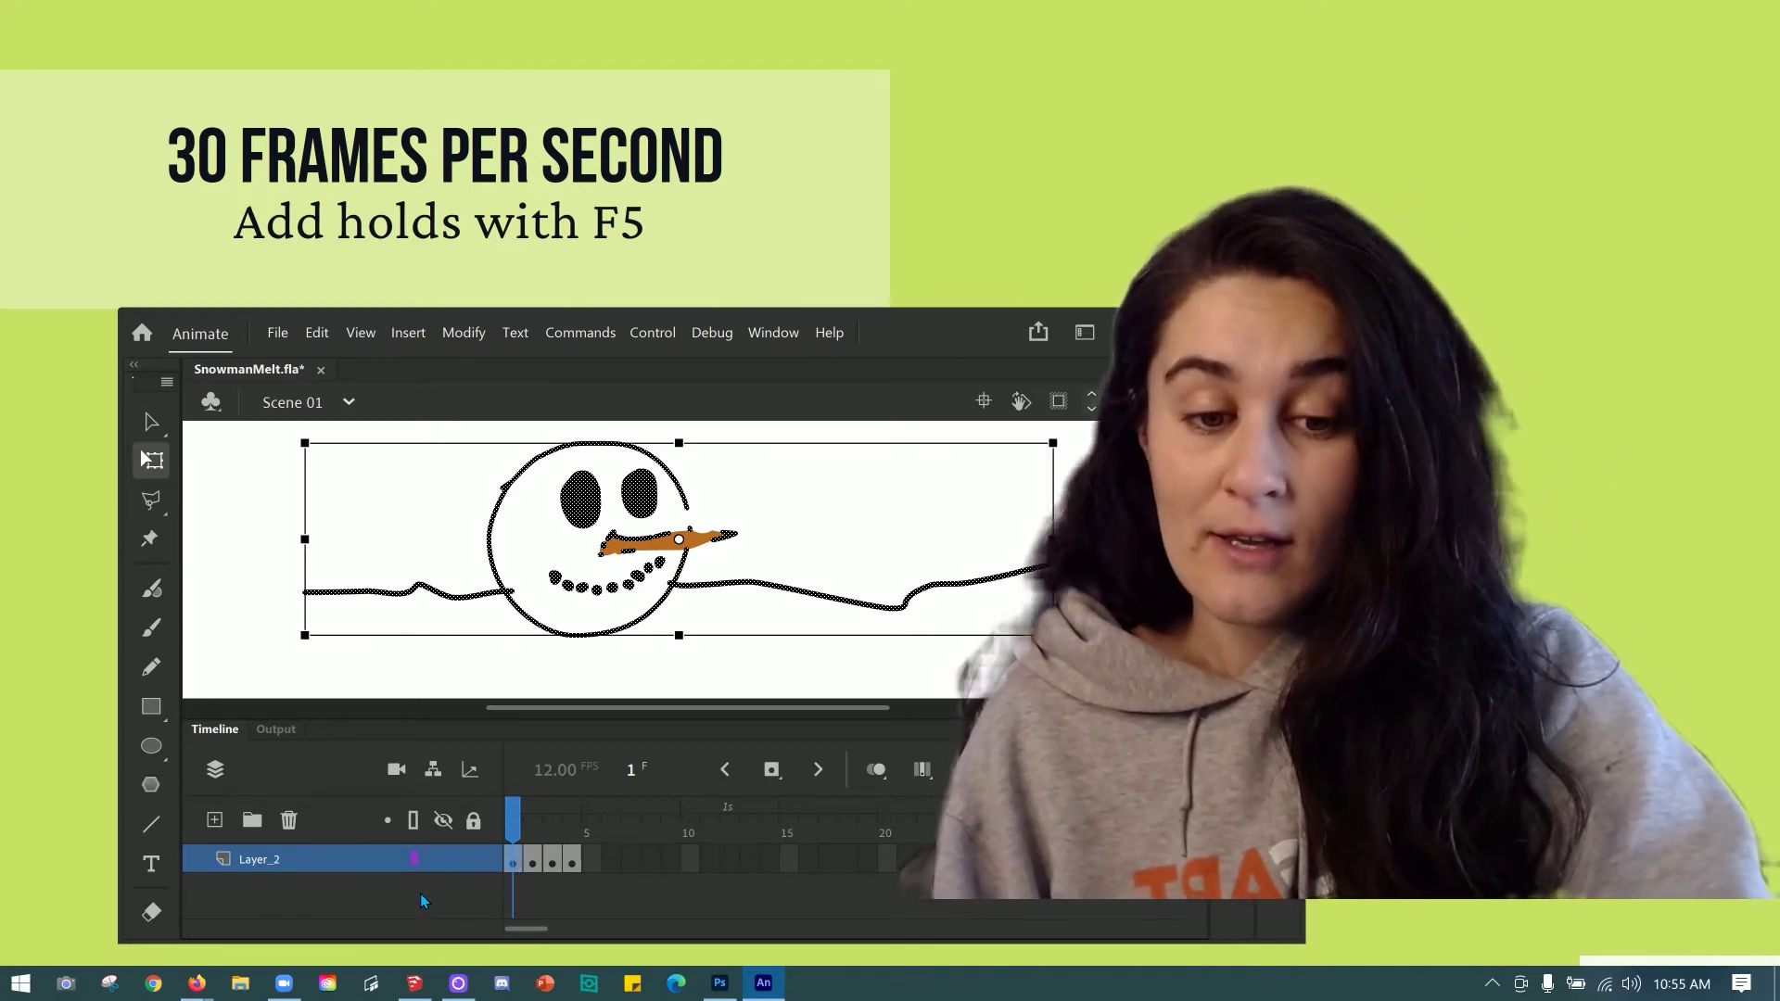
{"action": "key", "text": "F5"}
{"action": "key", "text": "F5"}
{"action": "key", "text": "F5"}
{"action": "key", "text": "F5"}
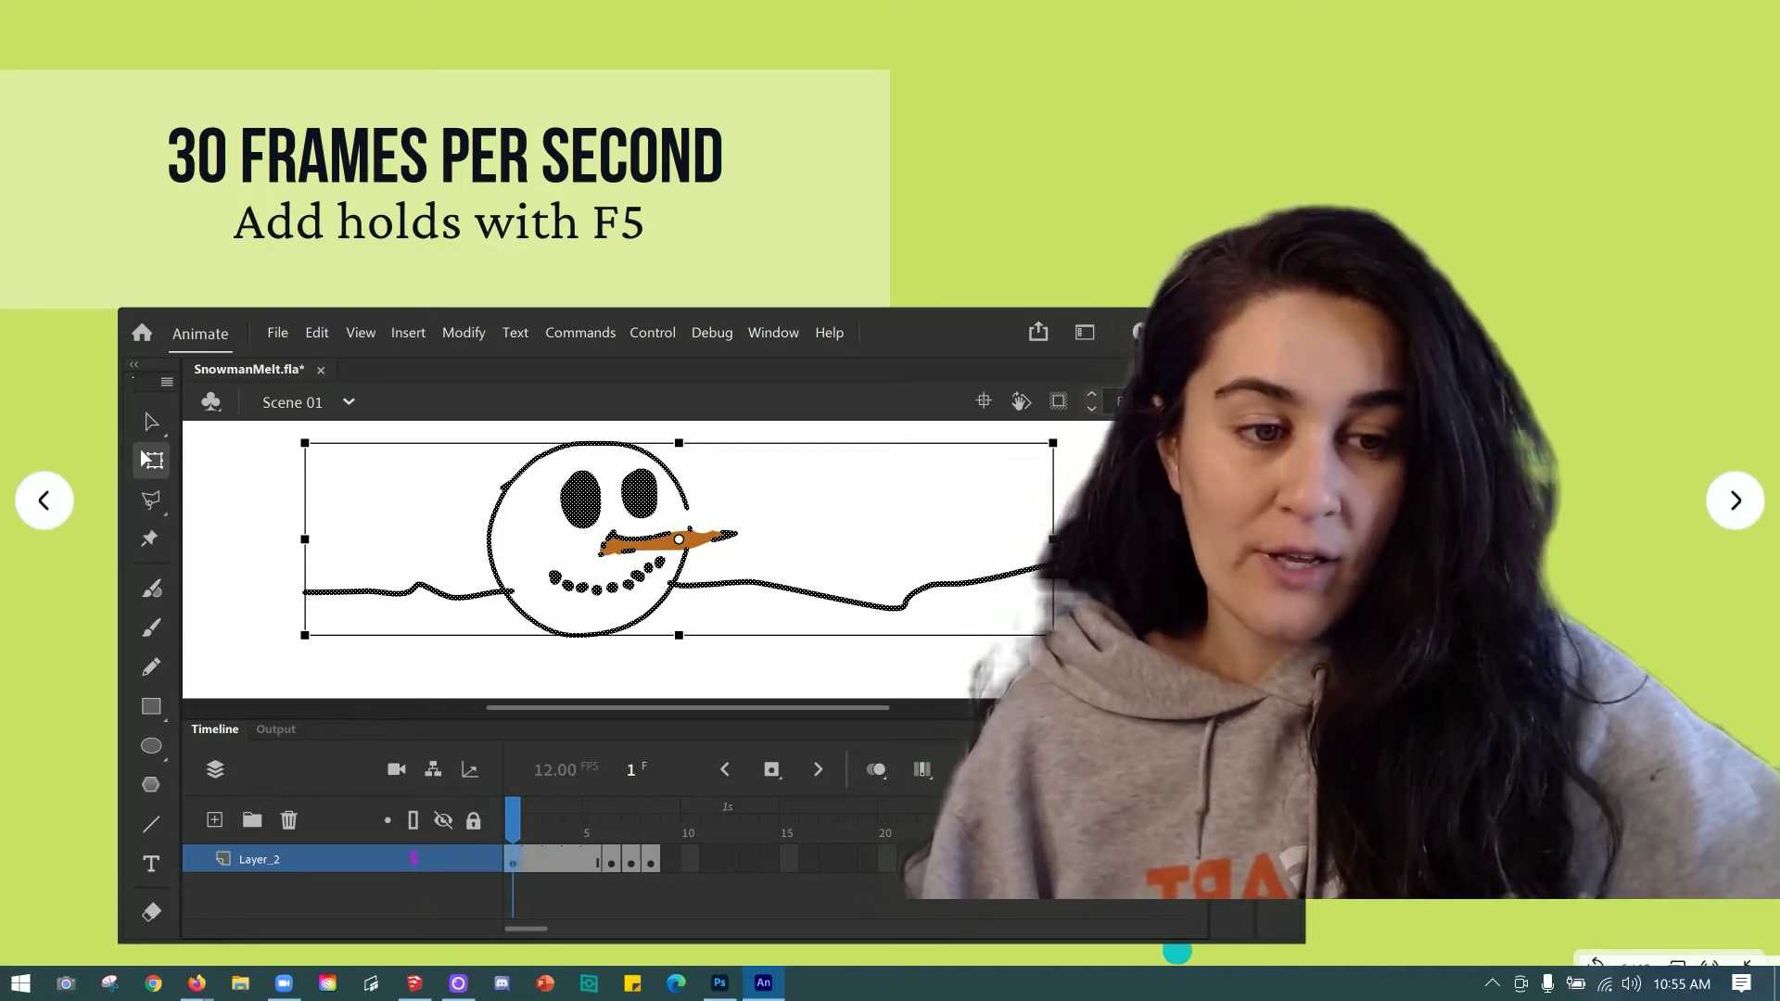
{"action": "key", "text": "Return"}
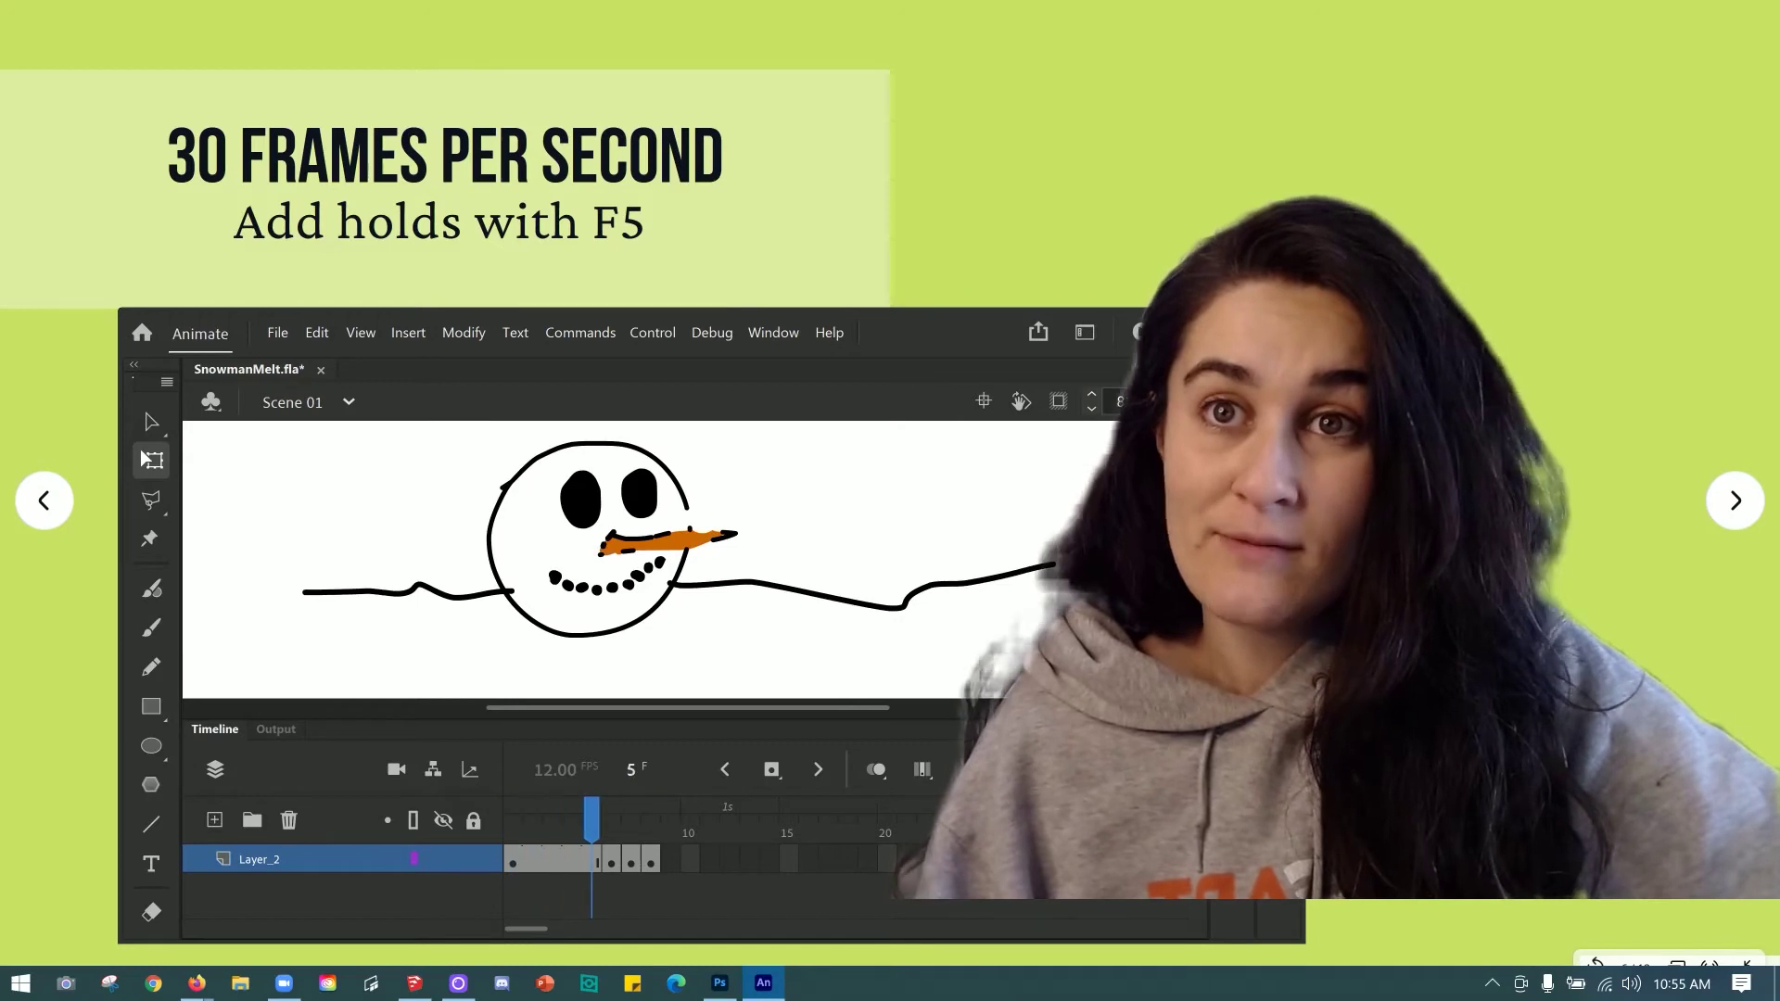
{"action": "key", "text": "Return"}
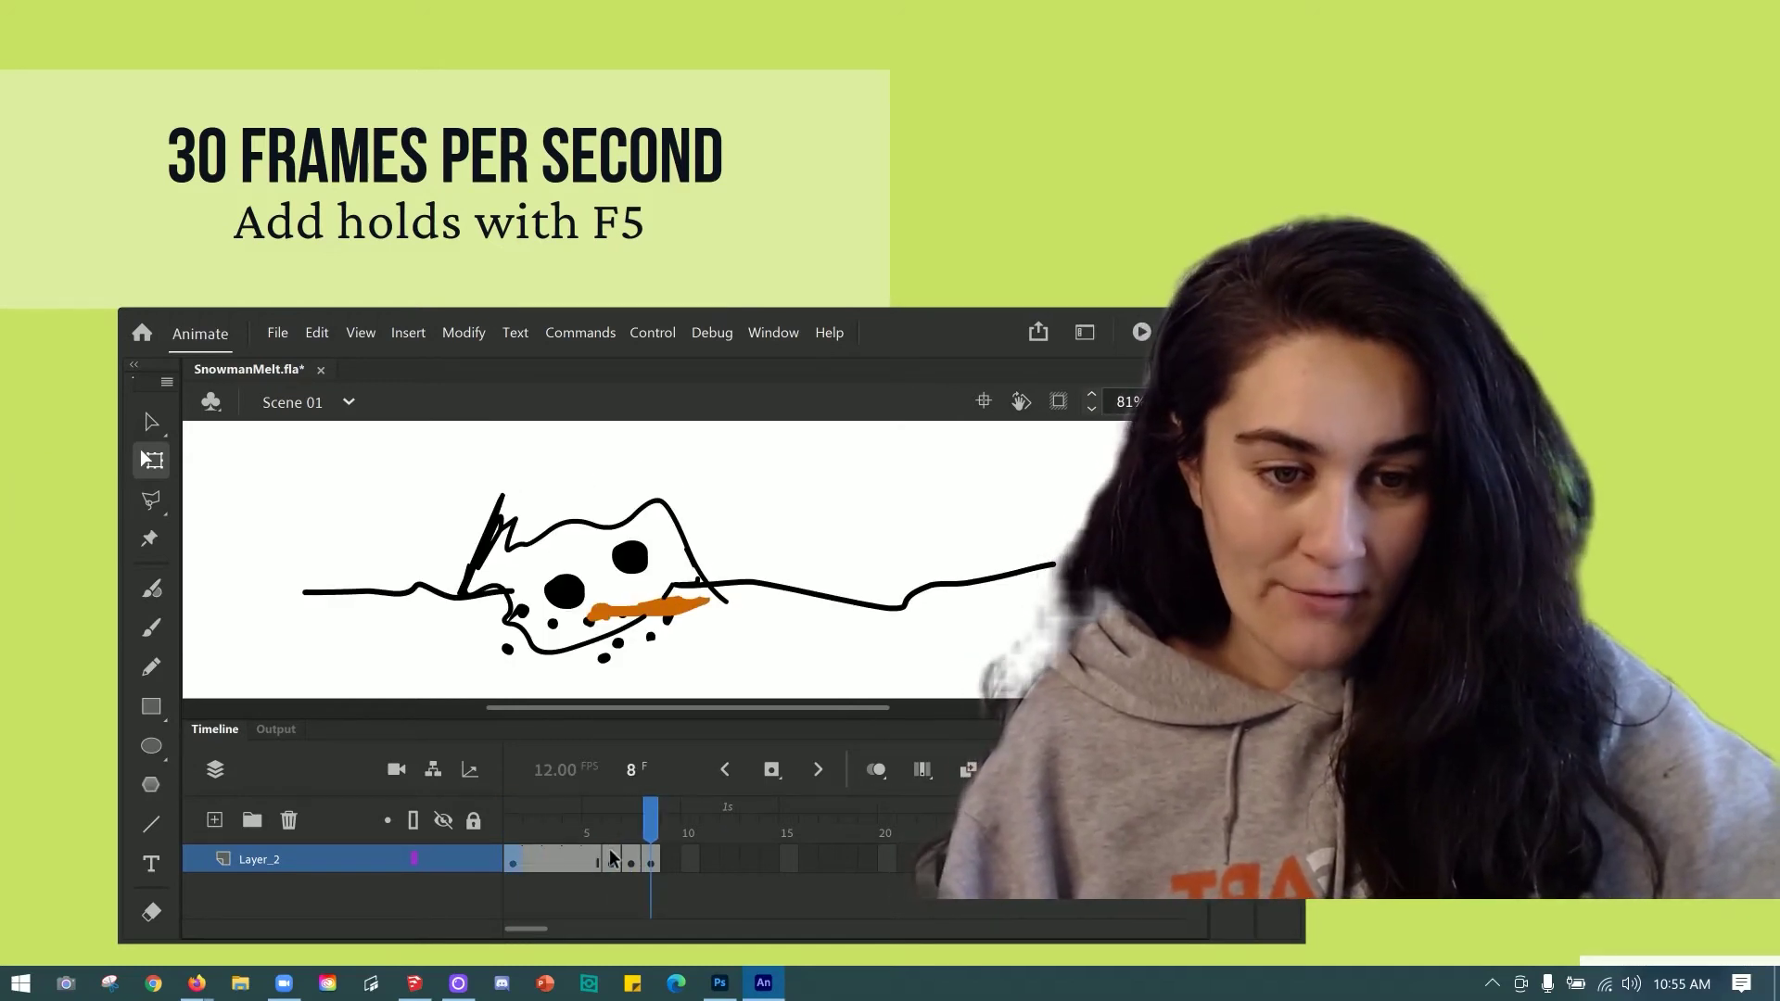
Step: Add hold frames after the drawings at frames 6, 10 and 15, extending to about frame 19, and play
{"action": "left_click", "coordinate": [609, 849]}
{"action": "key", "text": "F5"}
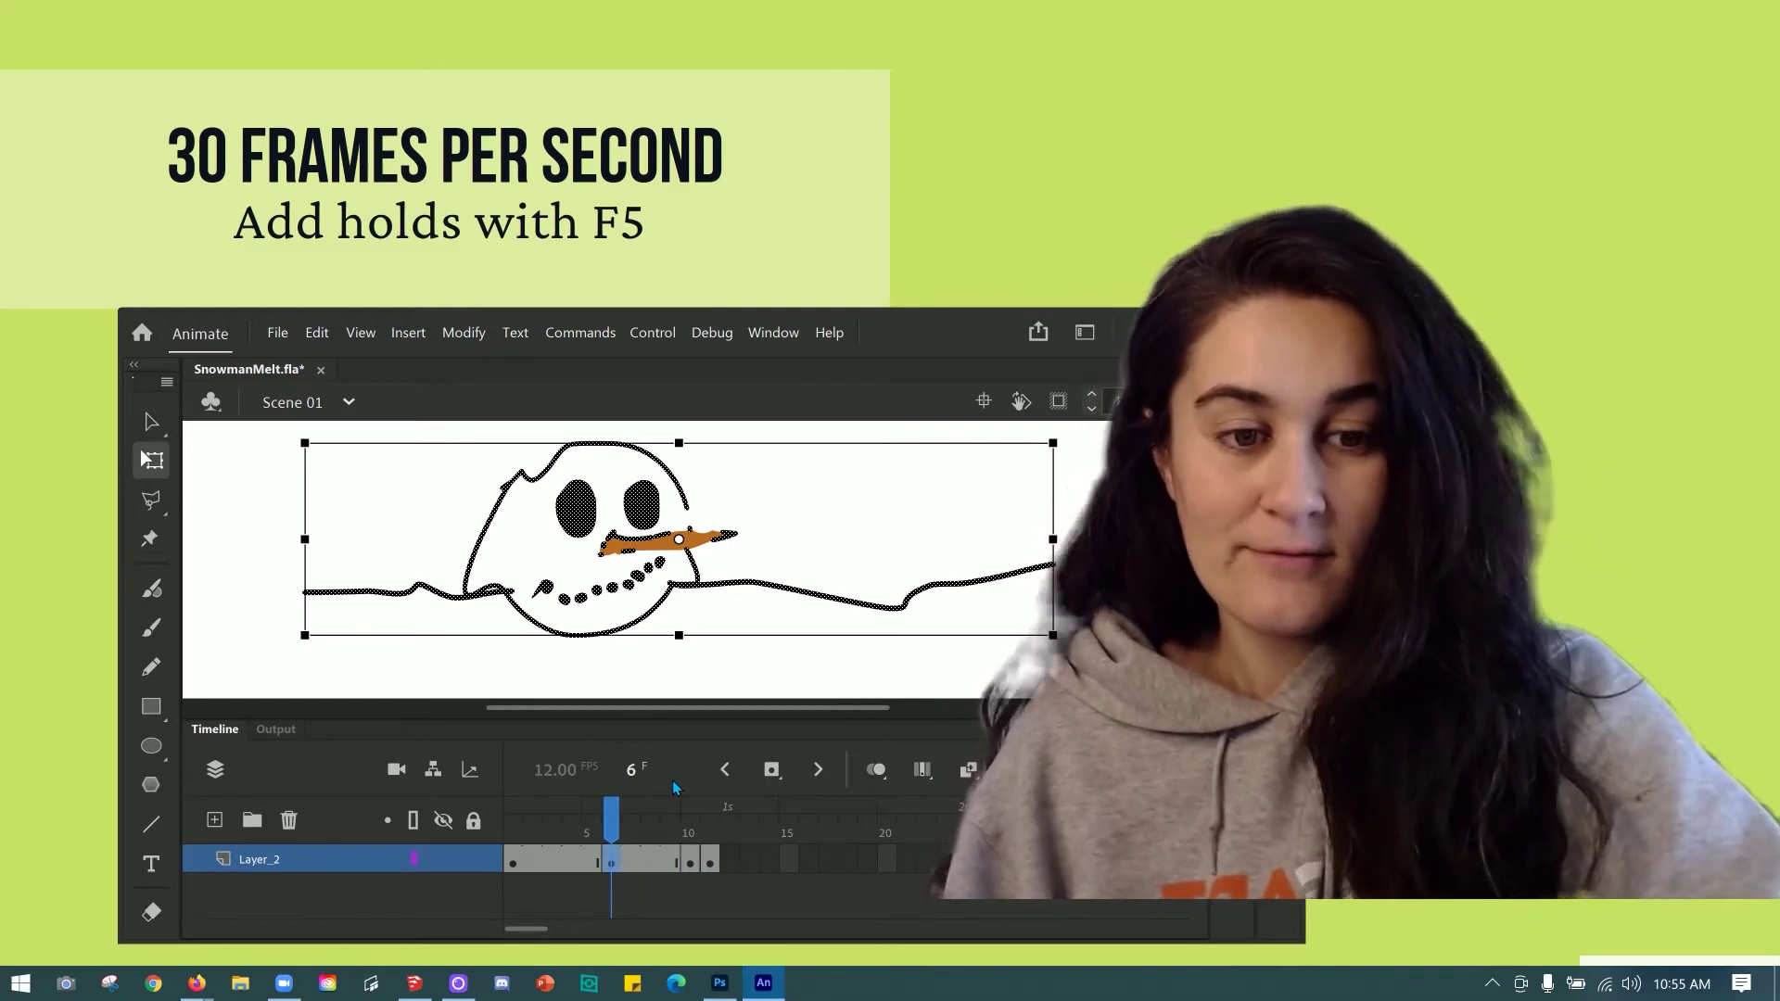
{"action": "key", "text": "F5"}
{"action": "key", "text": "F5"}
{"action": "left_click", "coordinate": [690, 861]}
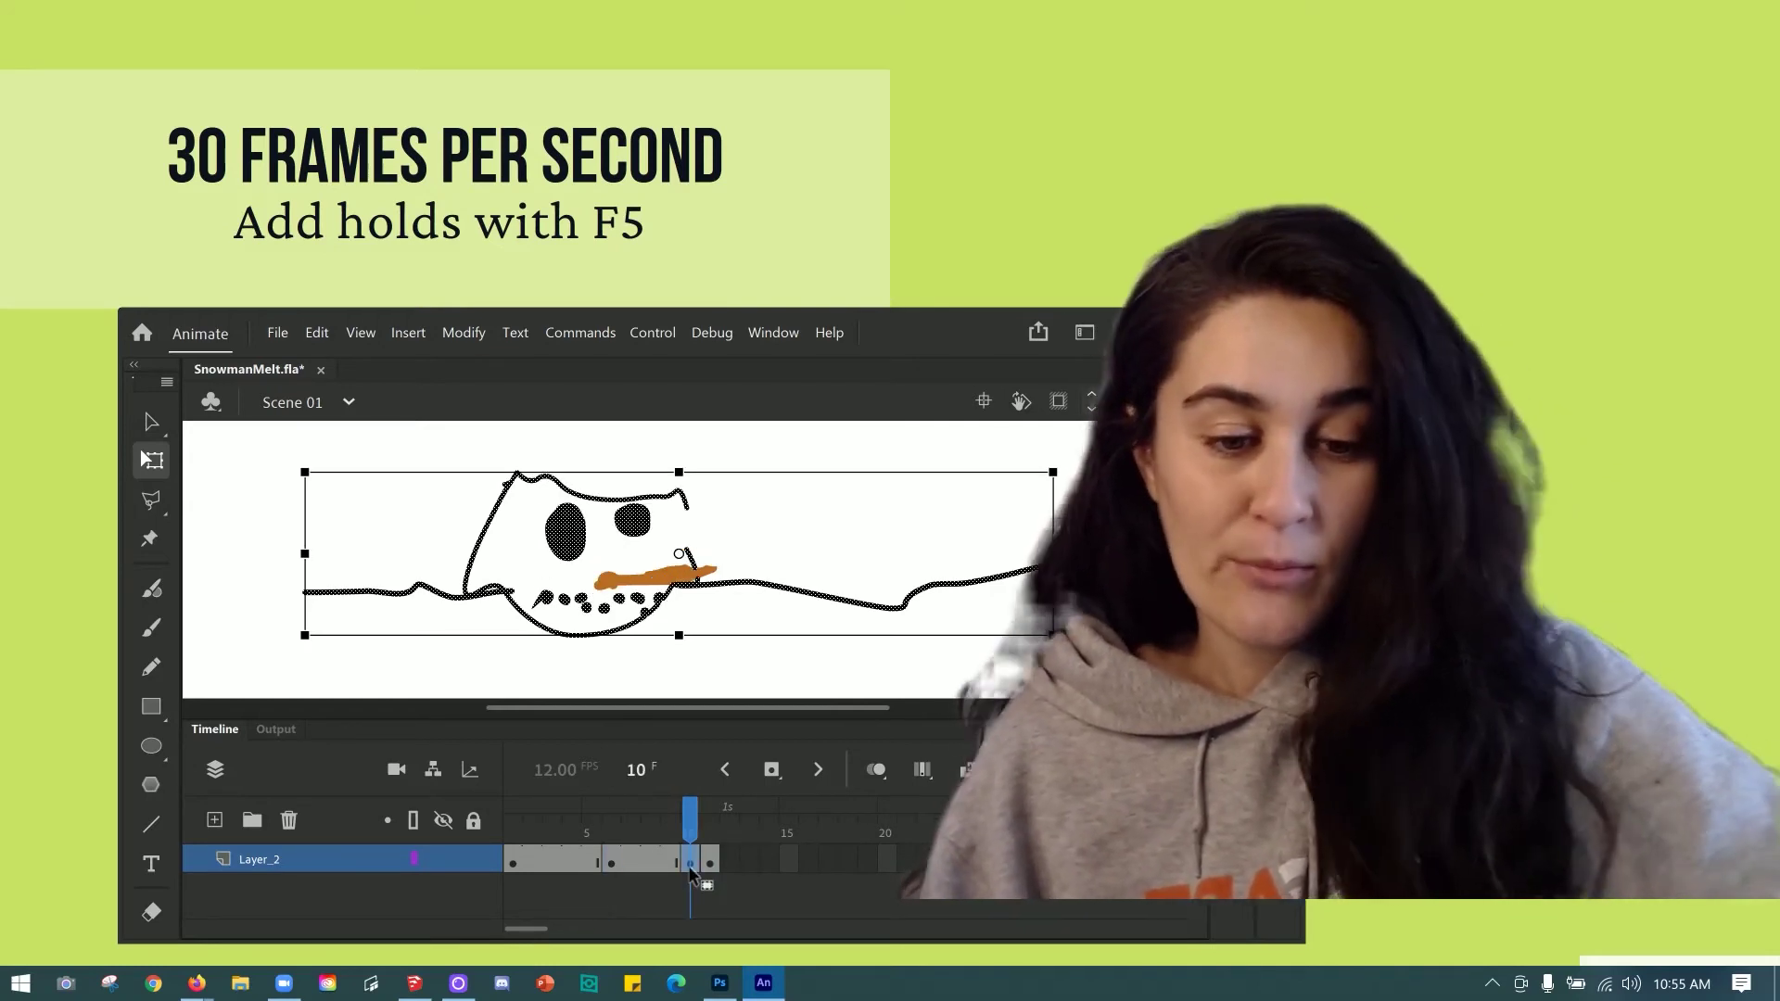
{"action": "key", "text": "F5"}
{"action": "key", "text": "F5"}
{"action": "key", "text": "F5"}
{"action": "key", "text": "F5"}
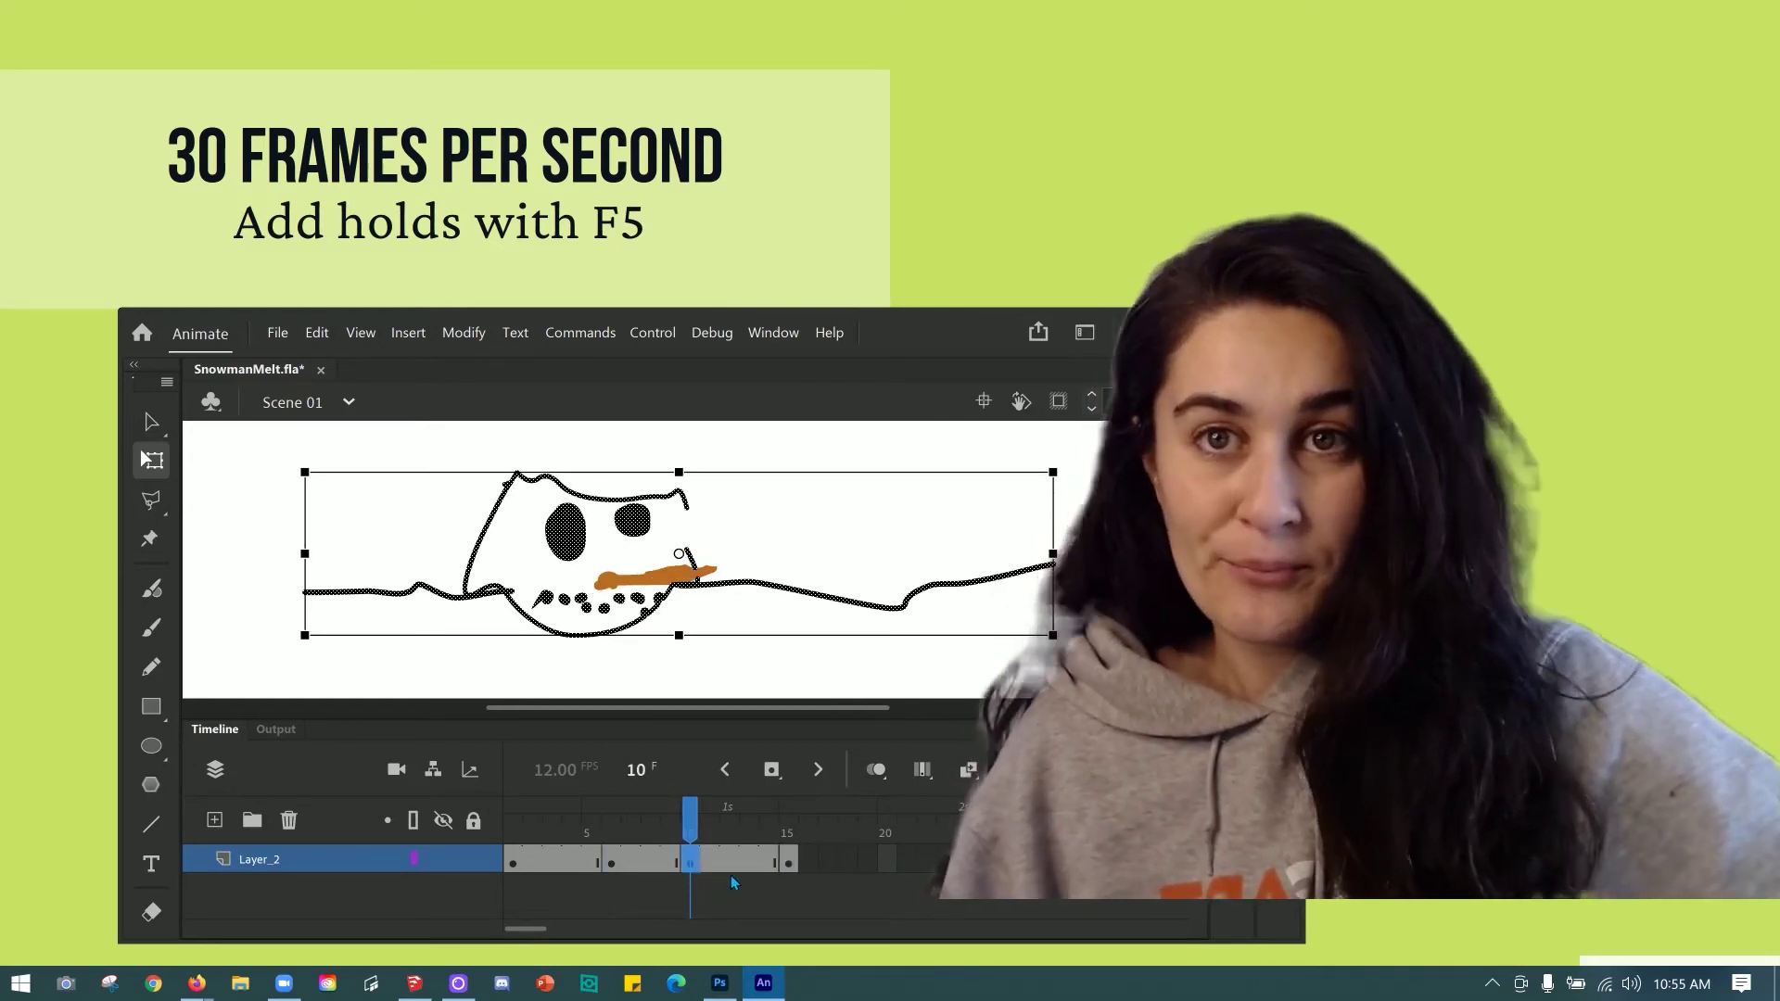
{"action": "left_click", "coordinate": [788, 860]}
{"action": "key", "text": "F5"}
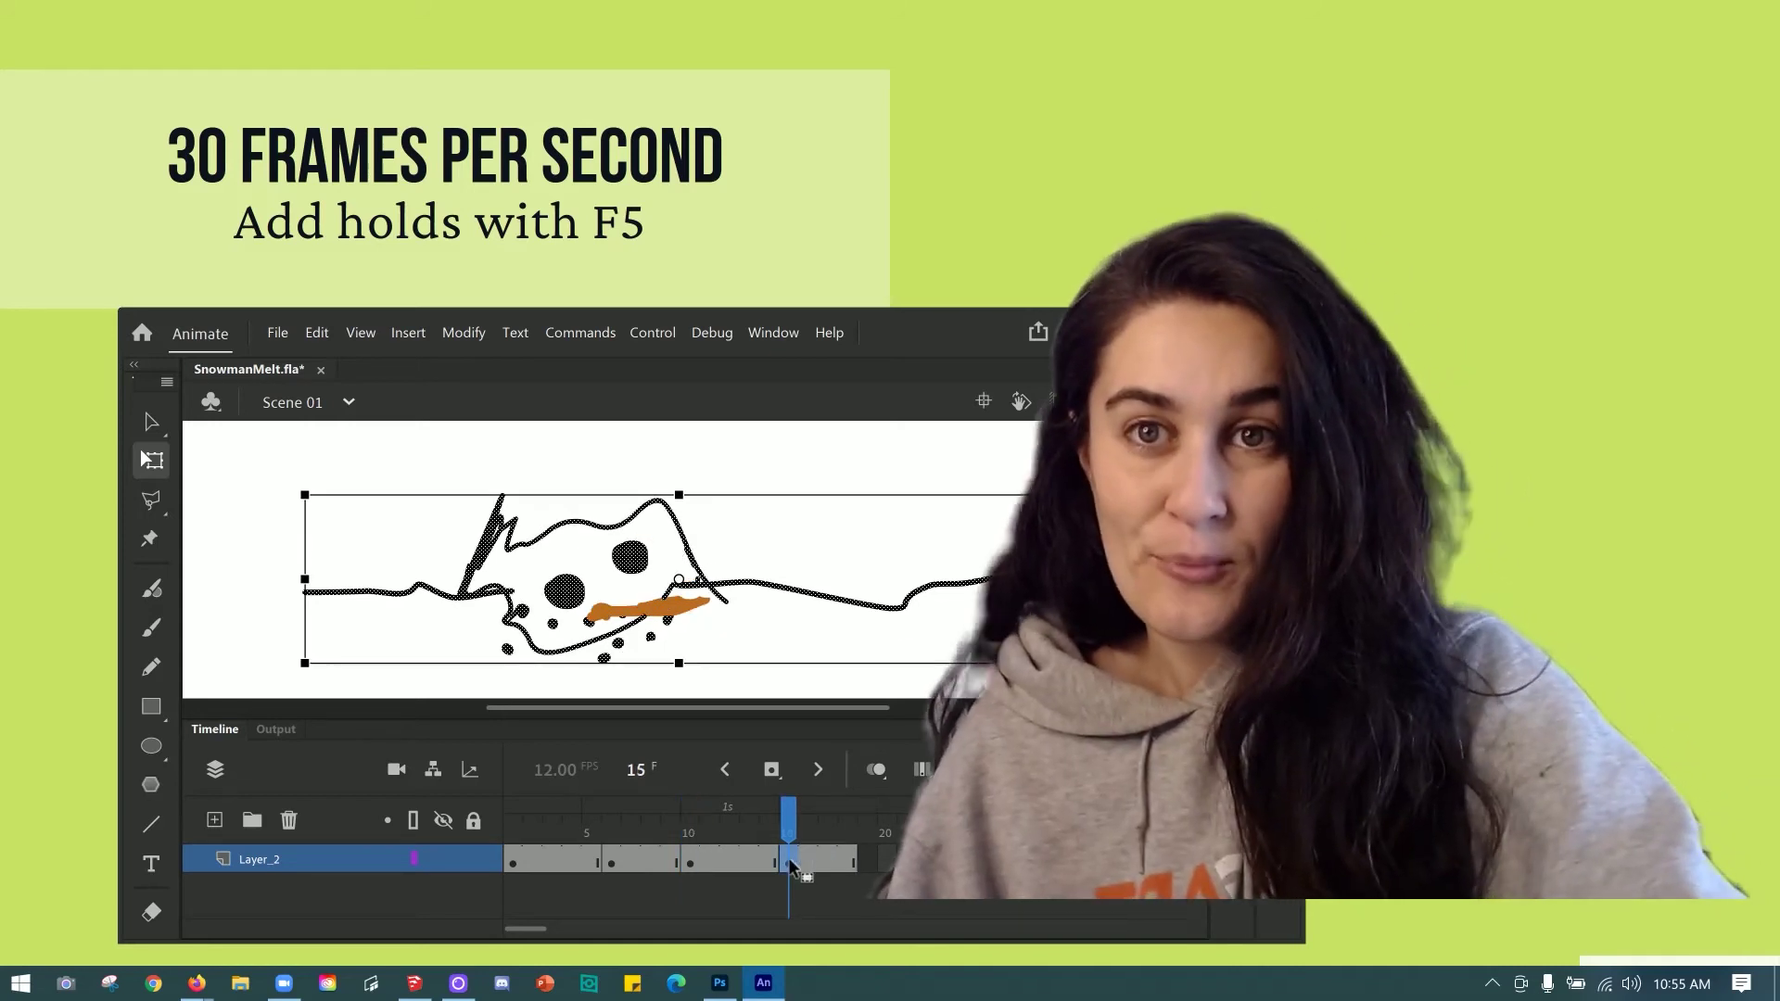
{"action": "key", "text": "F5"}
{"action": "key", "text": "F5"}
{"action": "key", "text": "F5"}
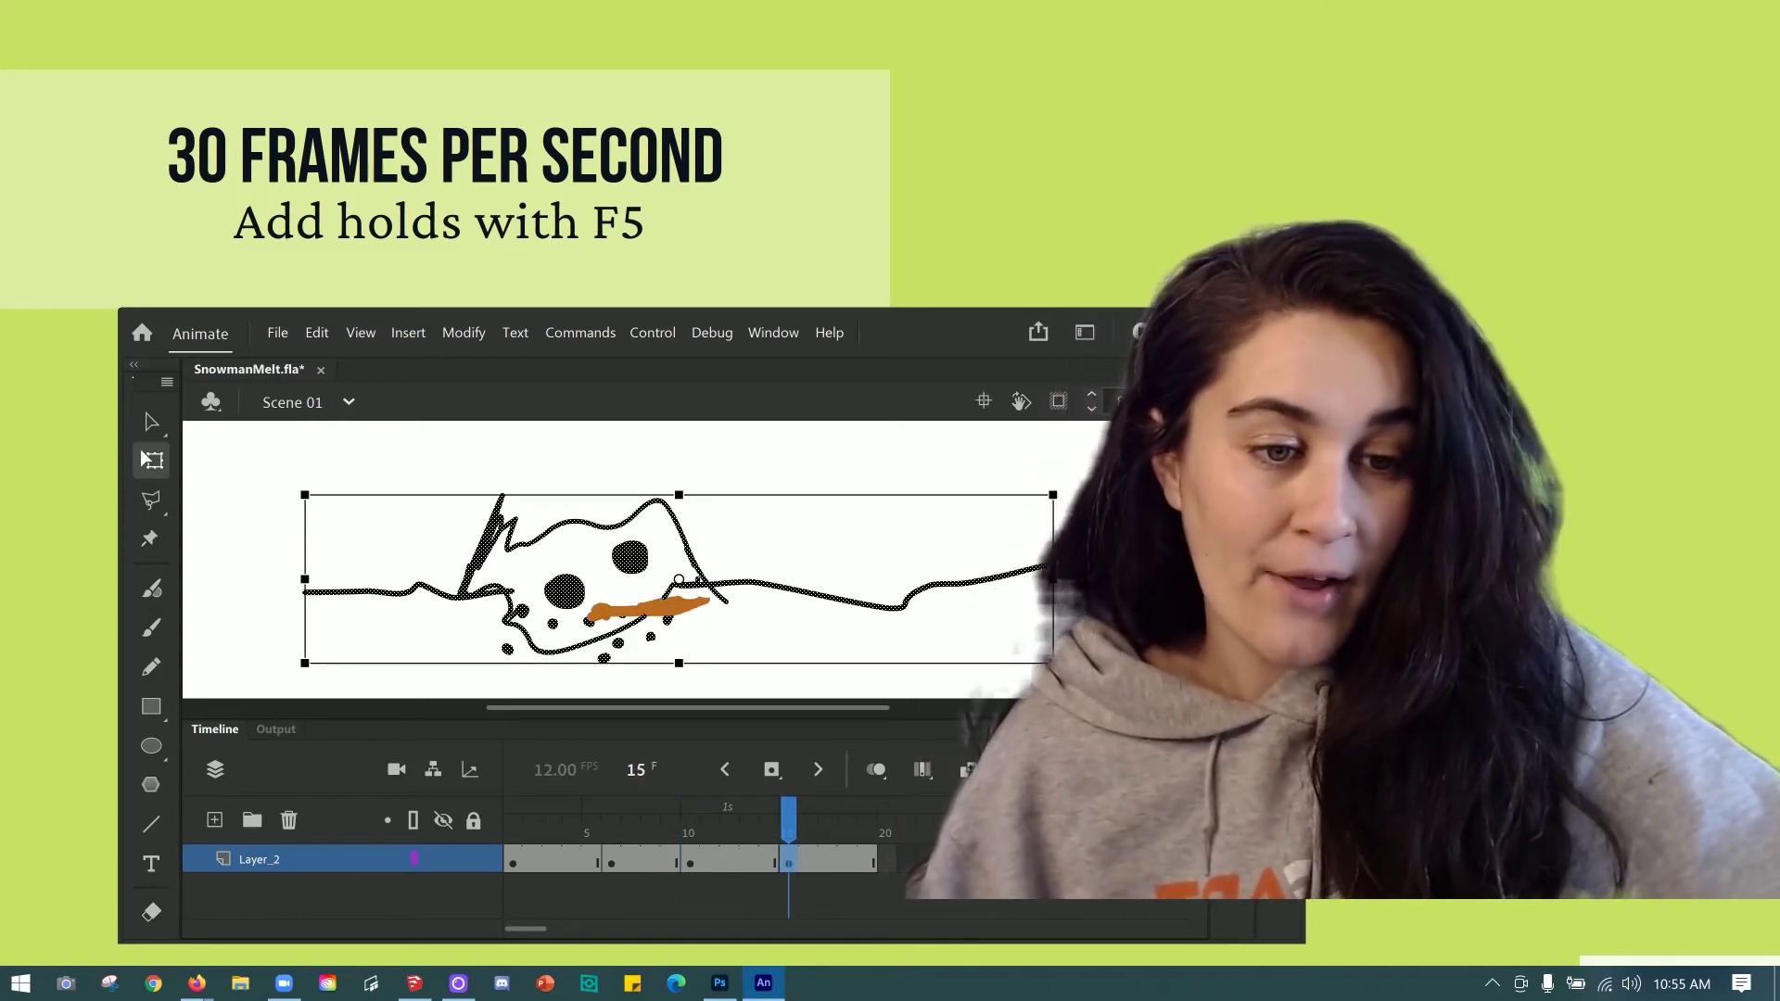
{"action": "key", "text": "Return"}
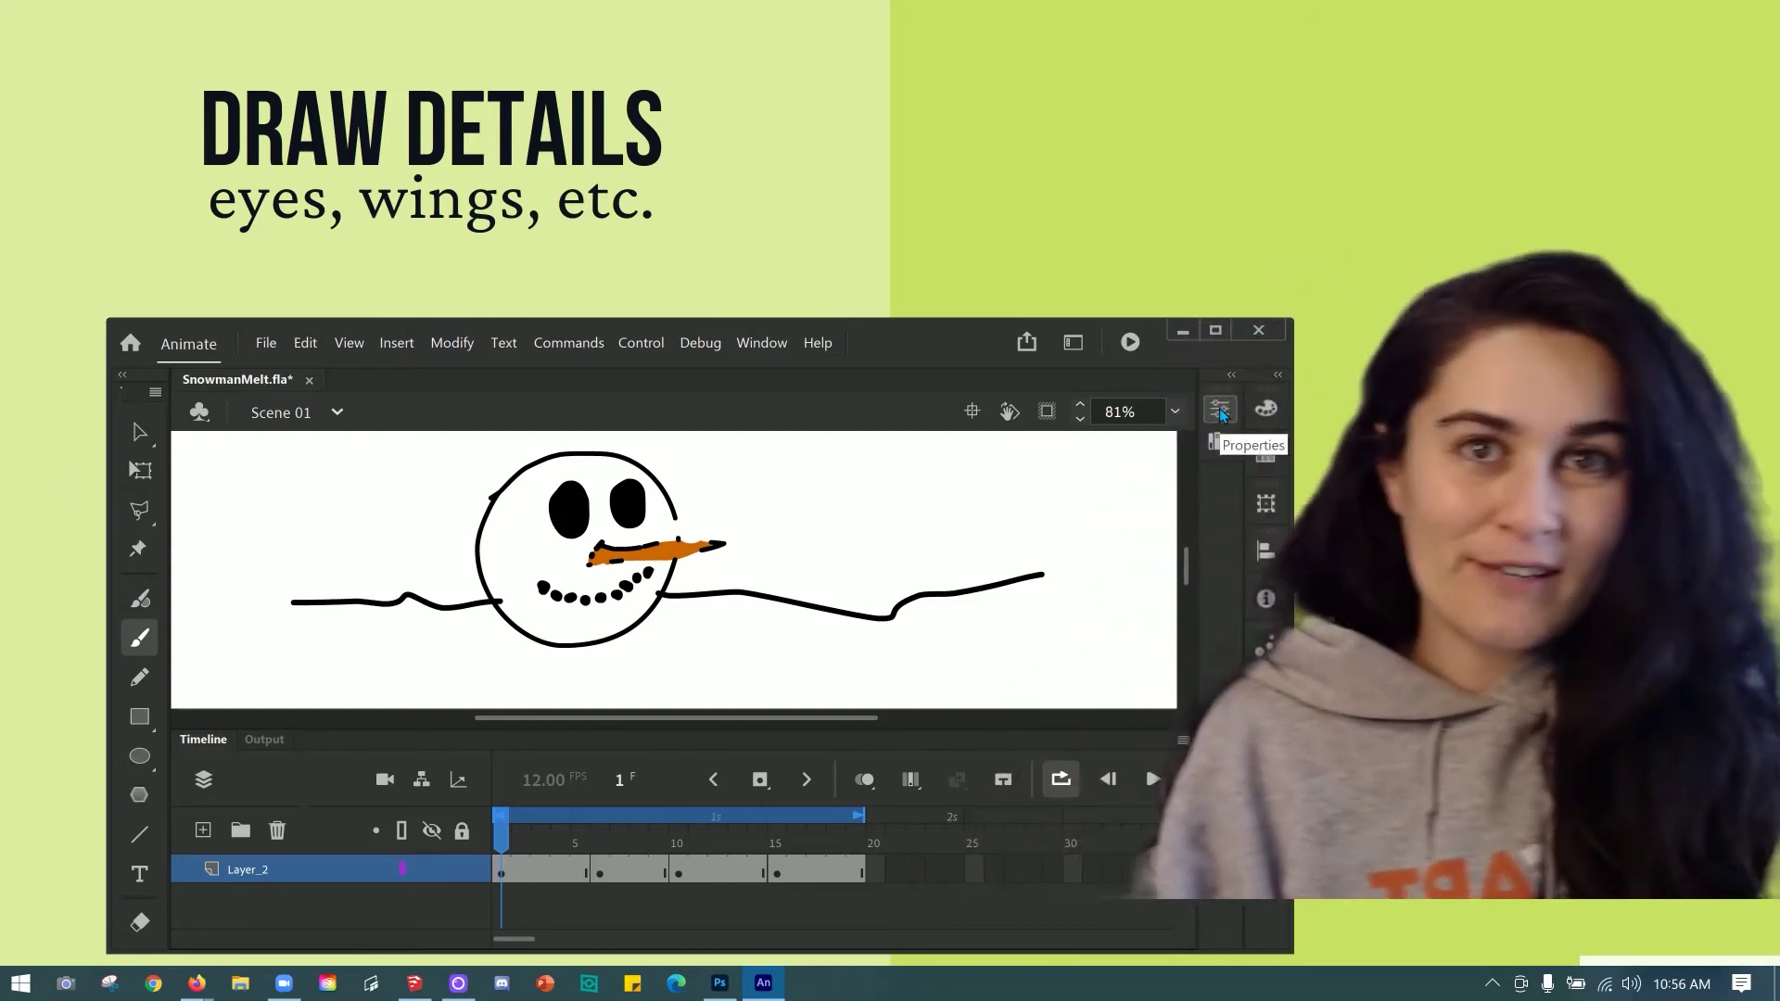
Step: Give the Classic Brush a grey fill at size 17
{"action": "left_click", "coordinate": [1220, 410]}
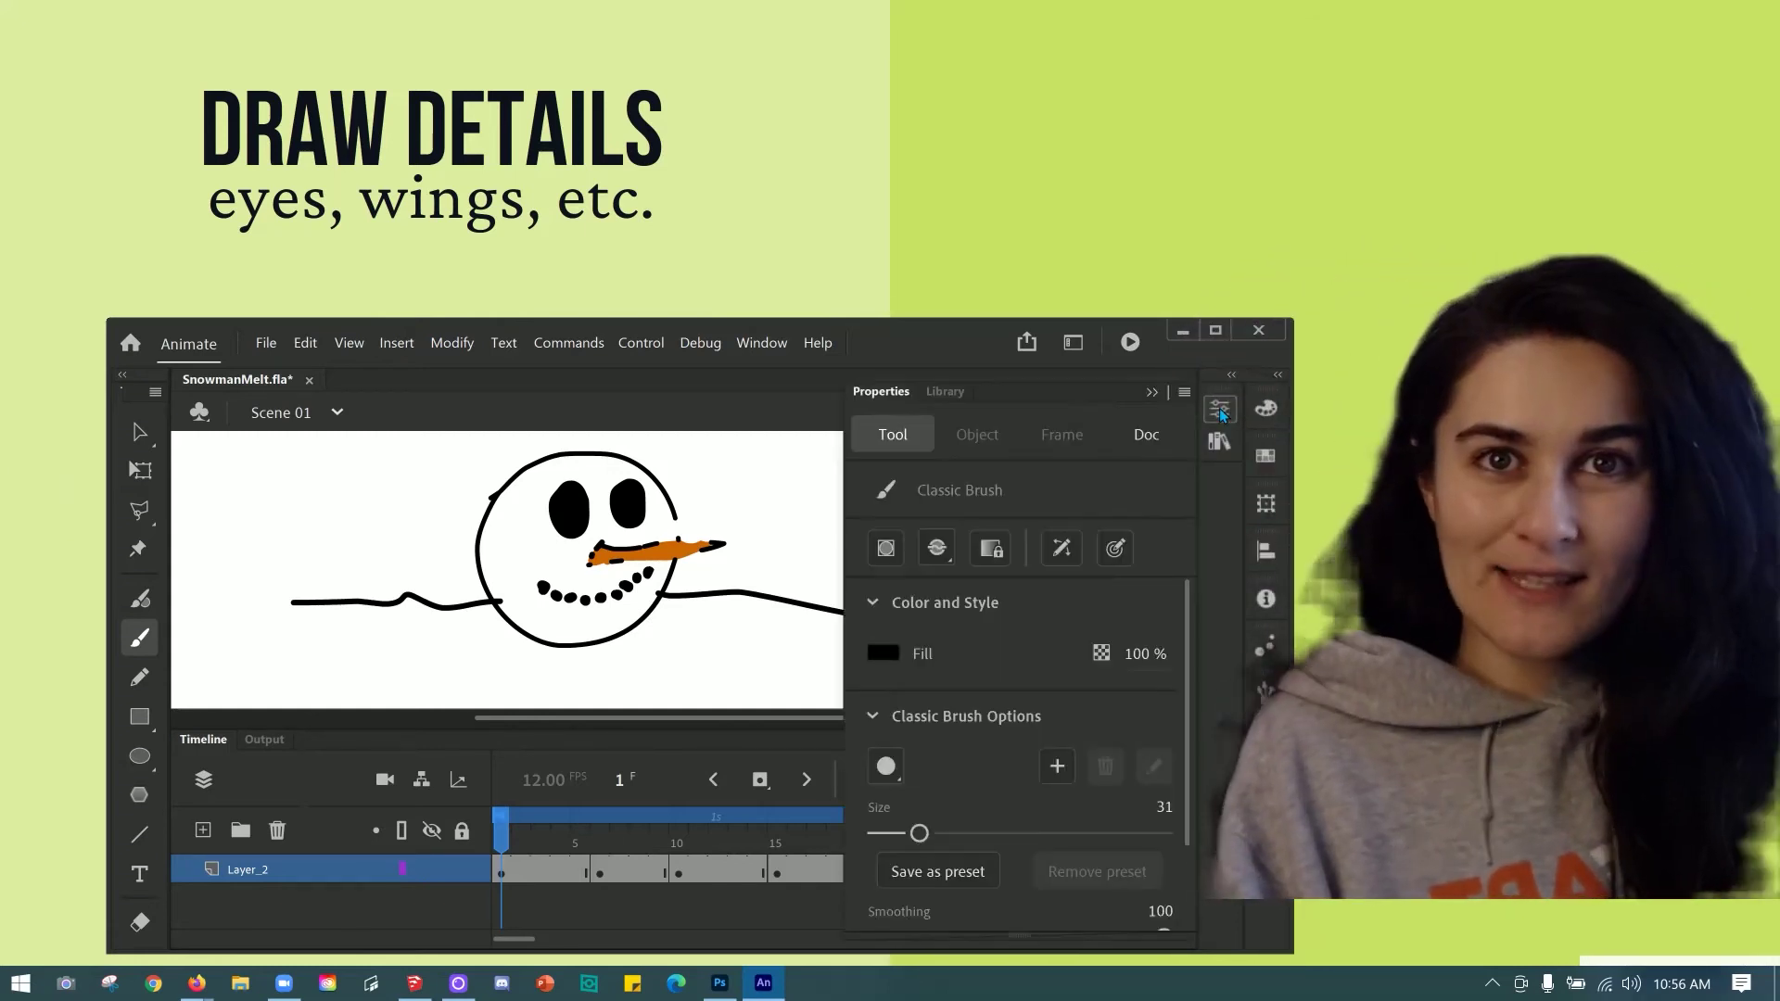
{"action": "left_click", "coordinate": [883, 653]}
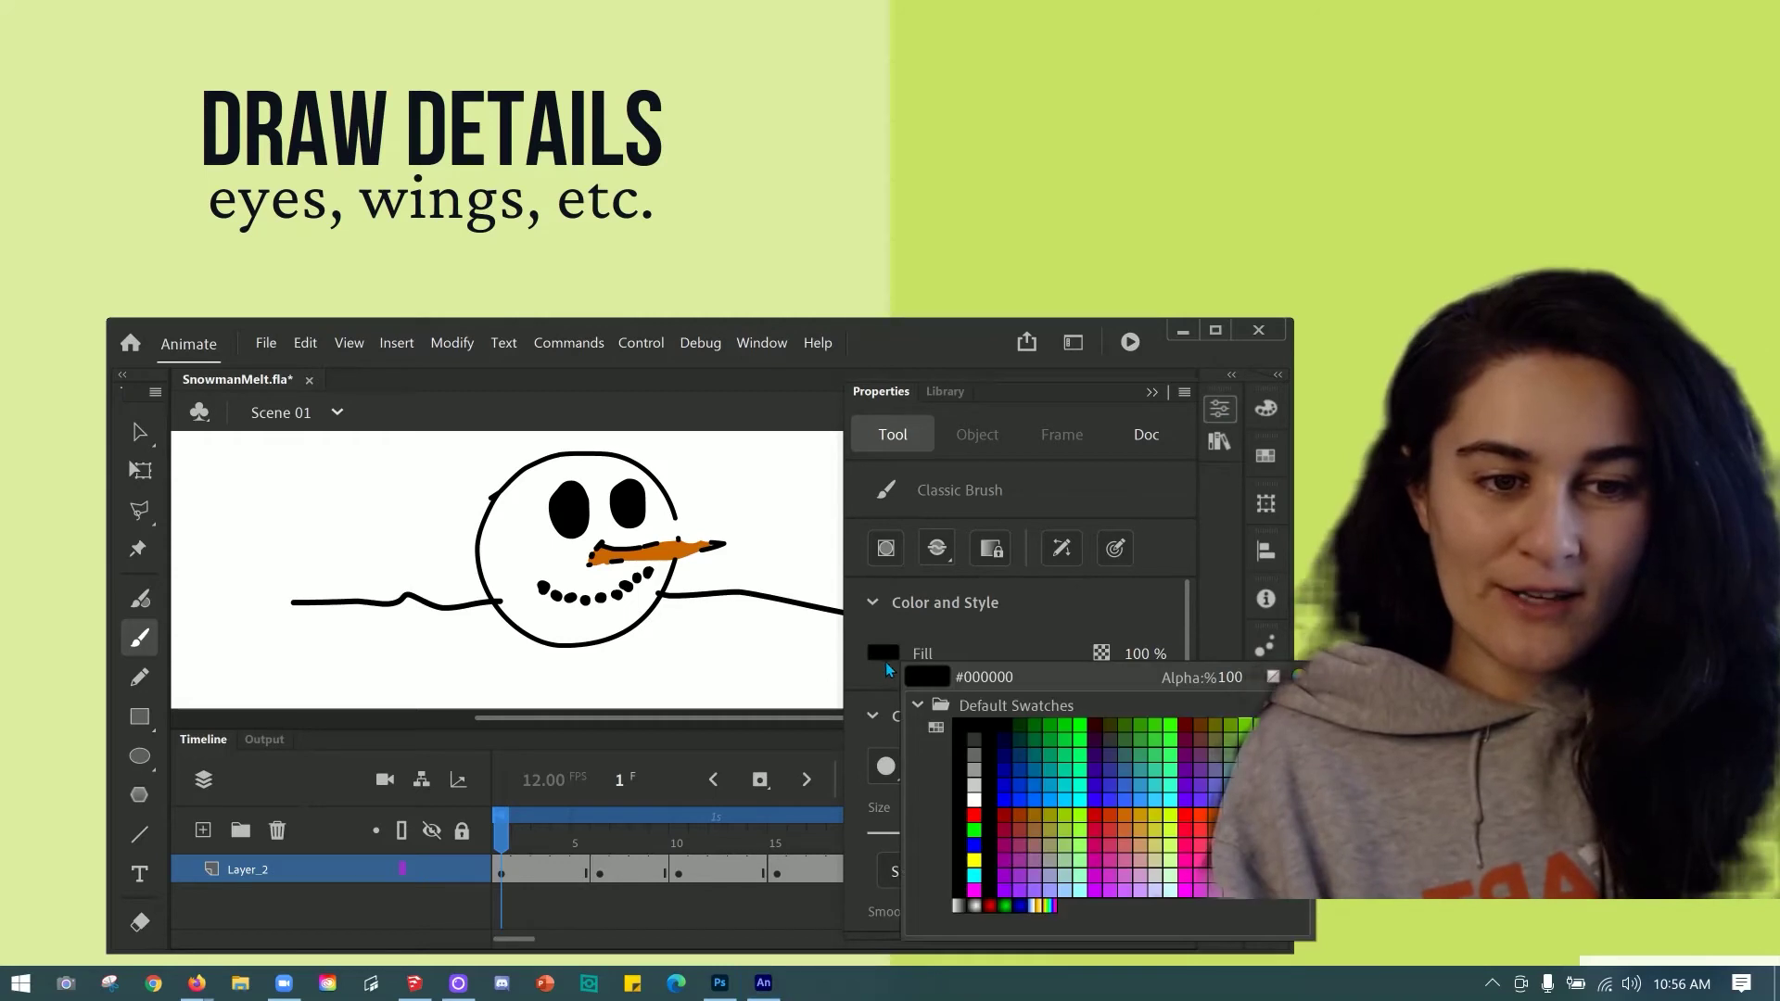
{"action": "left_click", "coordinate": [1026, 679]}
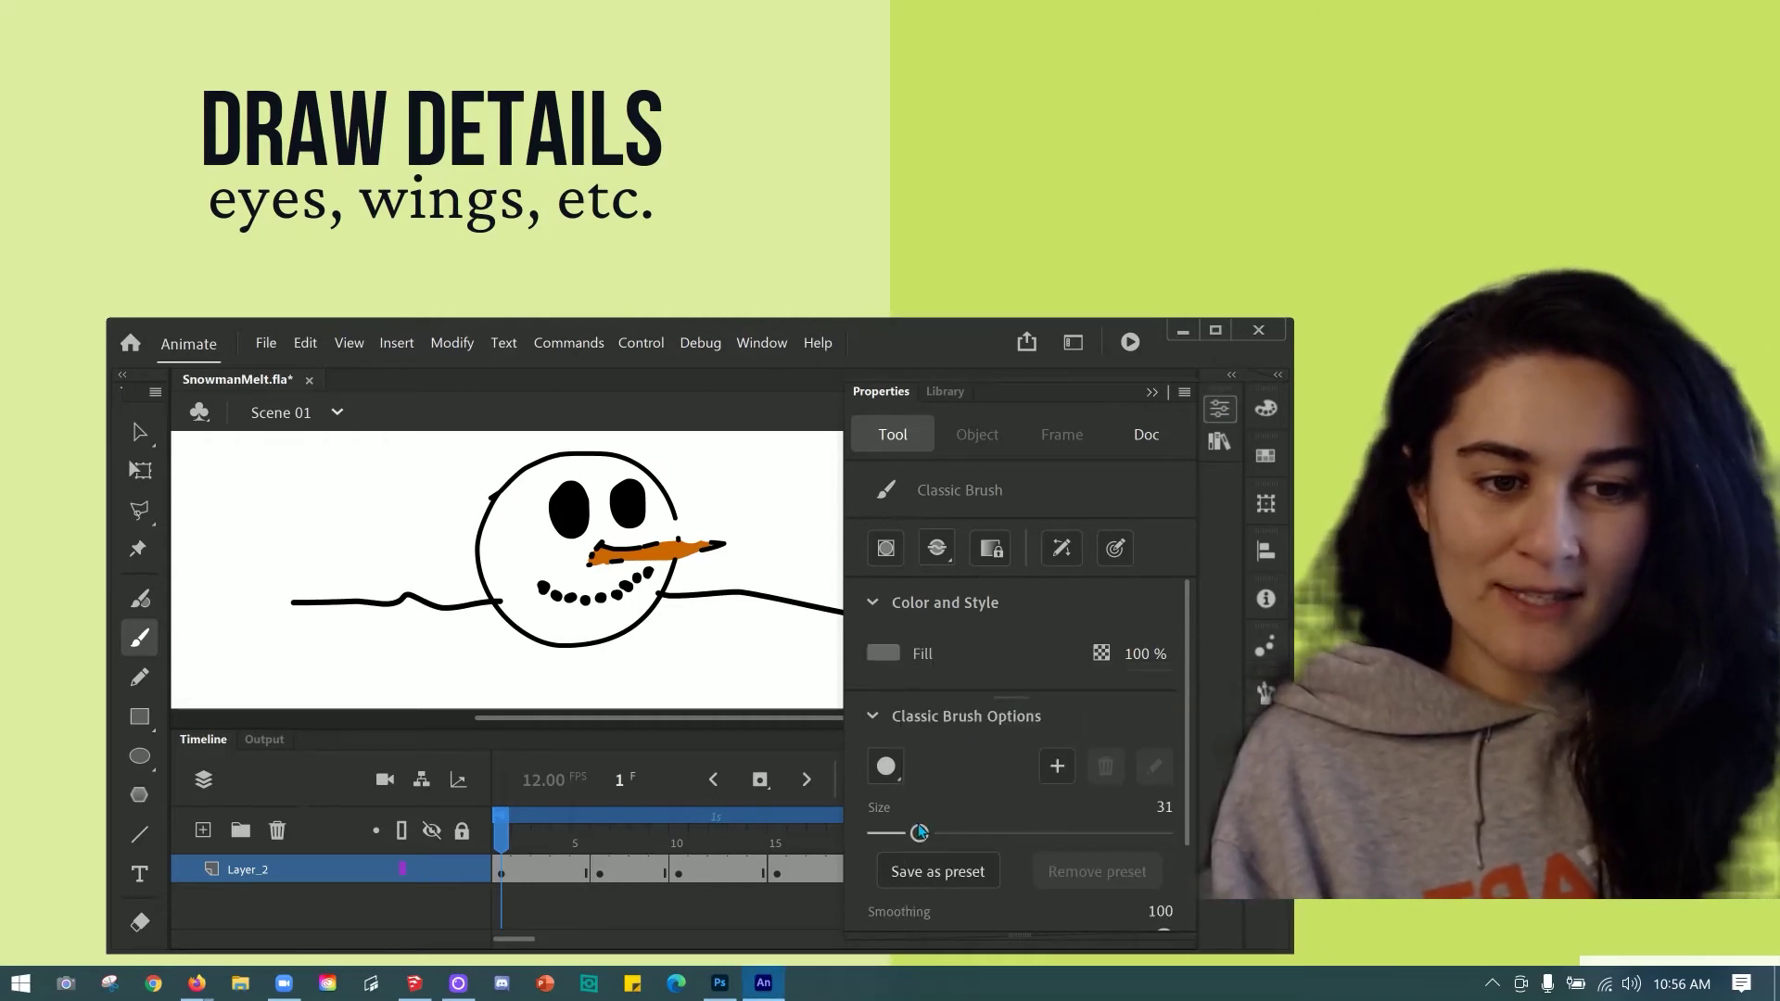
{"action": "mouse_move", "coordinate": [919, 833]}
{"action": "left_mouse_down"}
{"action": "mouse_move", "coordinate": [991, 833]}
{"action": "mouse_move", "coordinate": [893, 833]}
{"action": "left_mouse_up"}
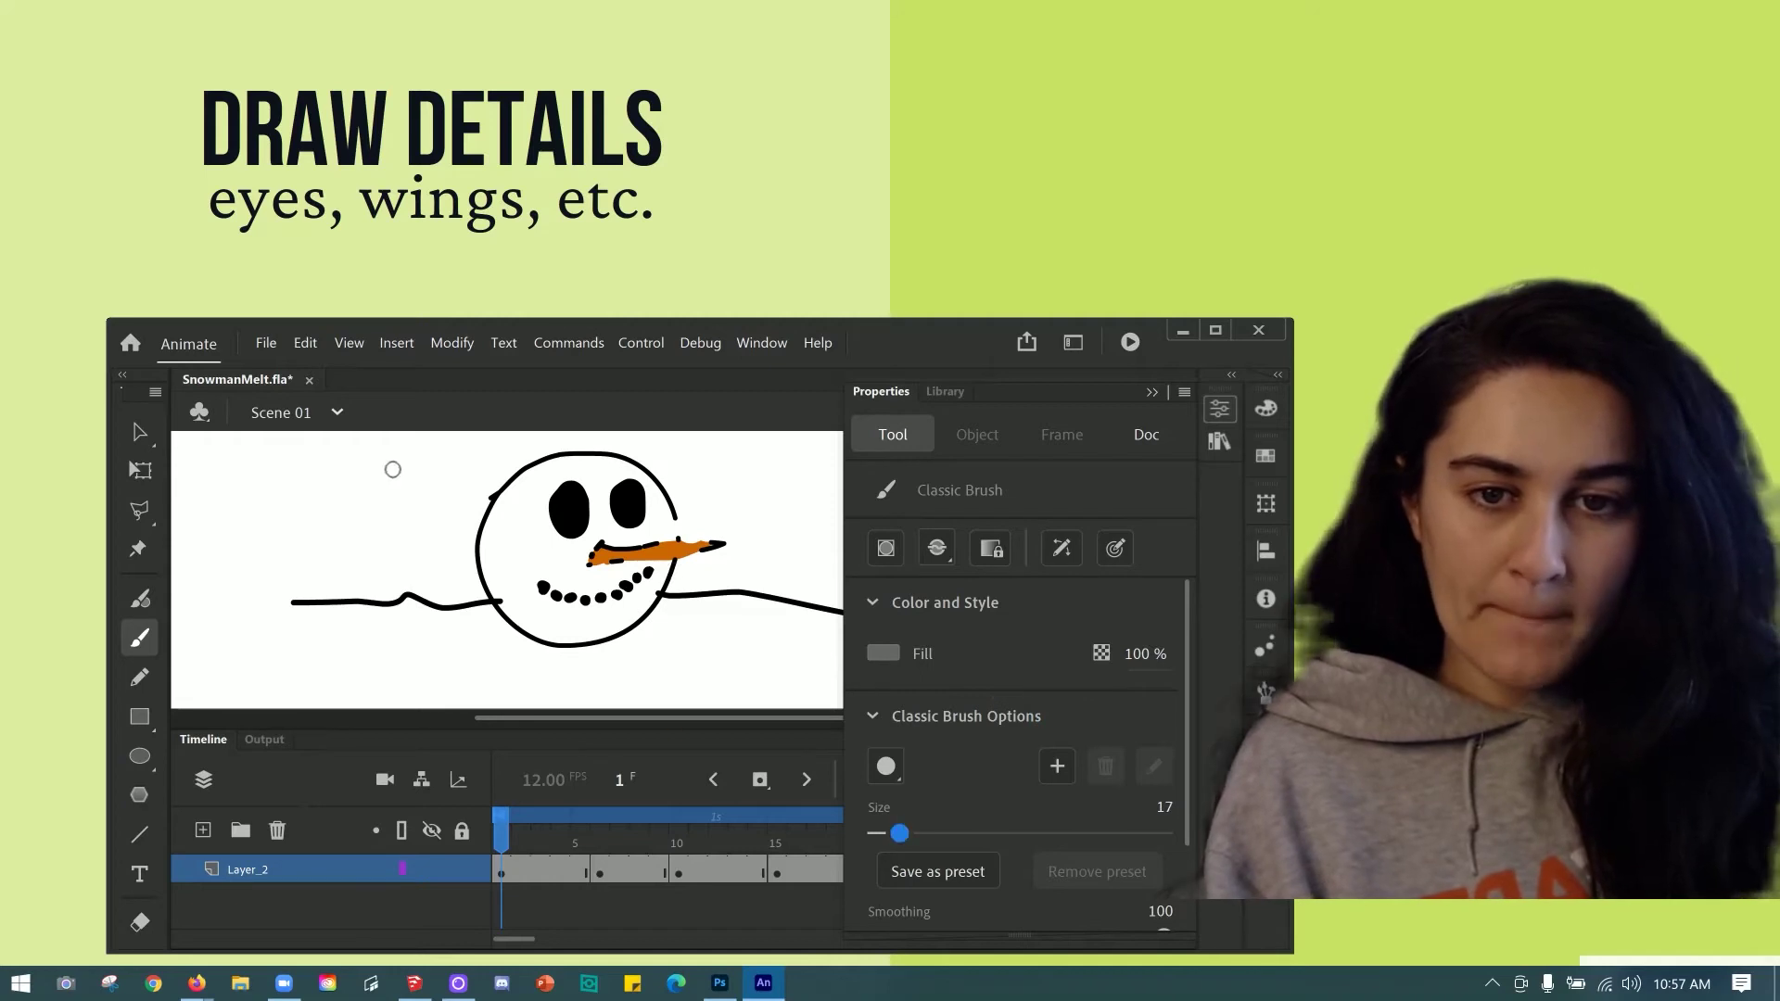
Step: Go to frame 6, turn onion skinning on, and paint a grey snowflake there
{"action": "left_click", "coordinate": [412, 452]}
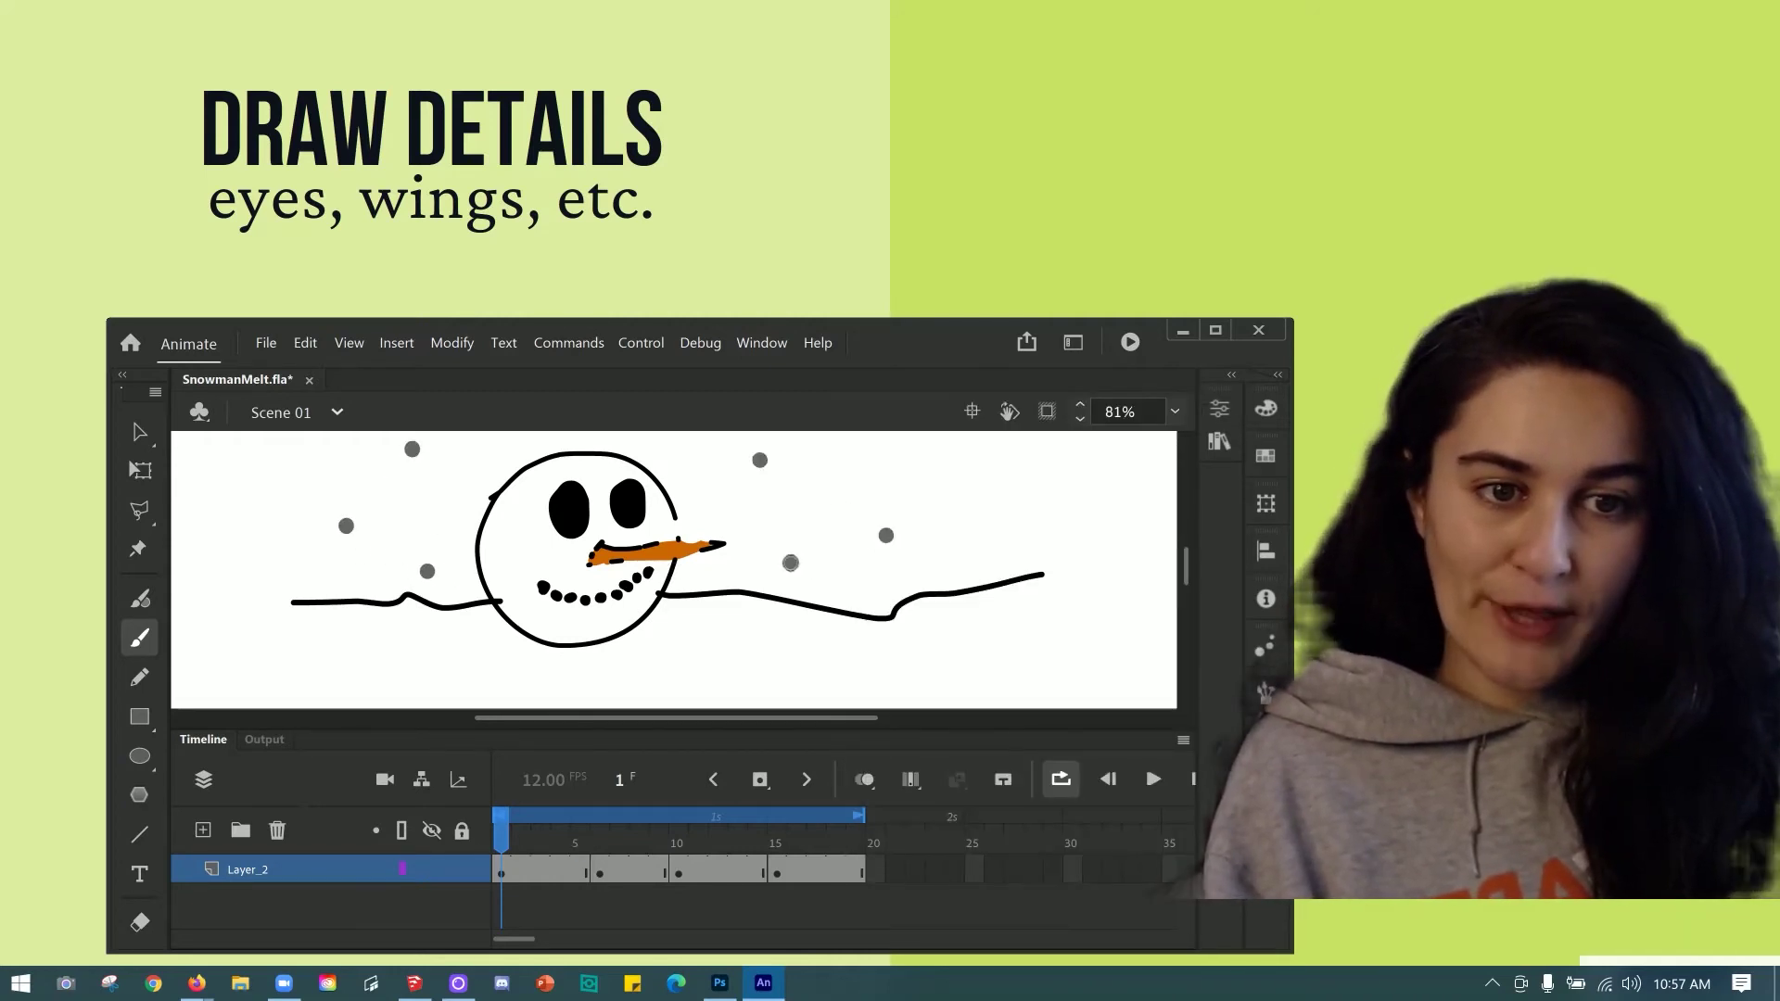
{"action": "left_click_drag", "start_coordinate": [517, 817], "coordinate": [600, 823]}
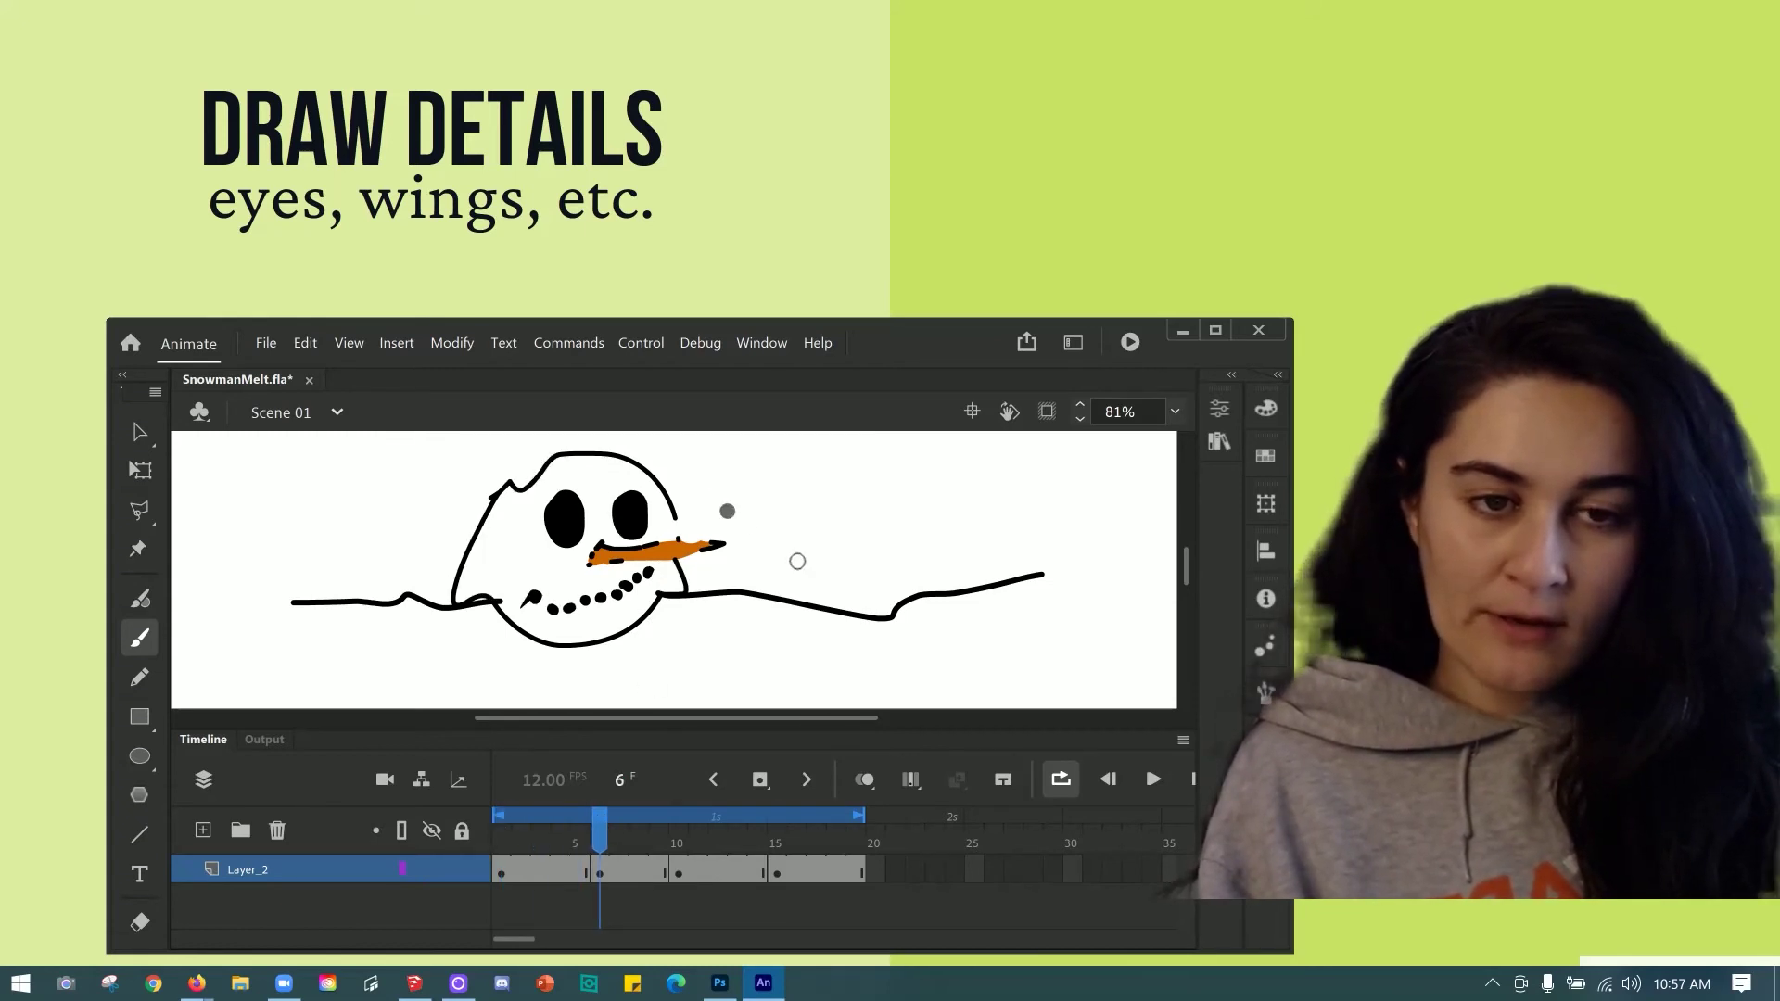
{"action": "left_click", "coordinate": [864, 779]}
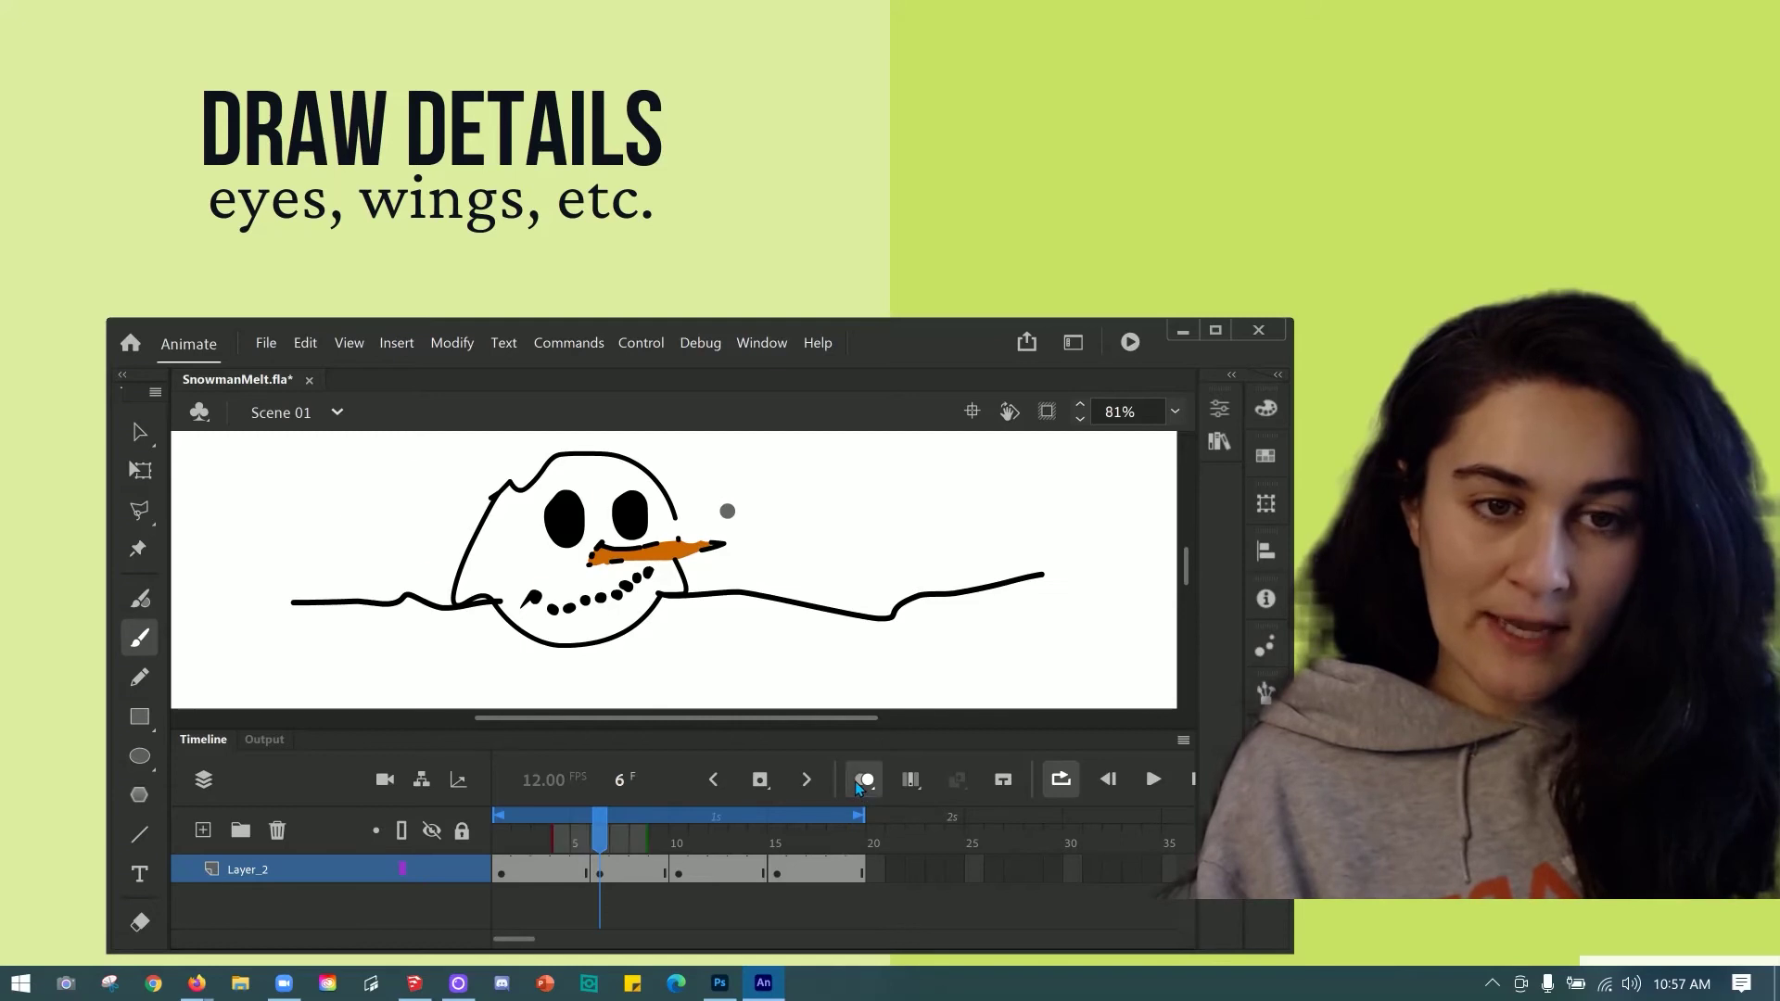
{"action": "left_click", "coordinate": [762, 481]}
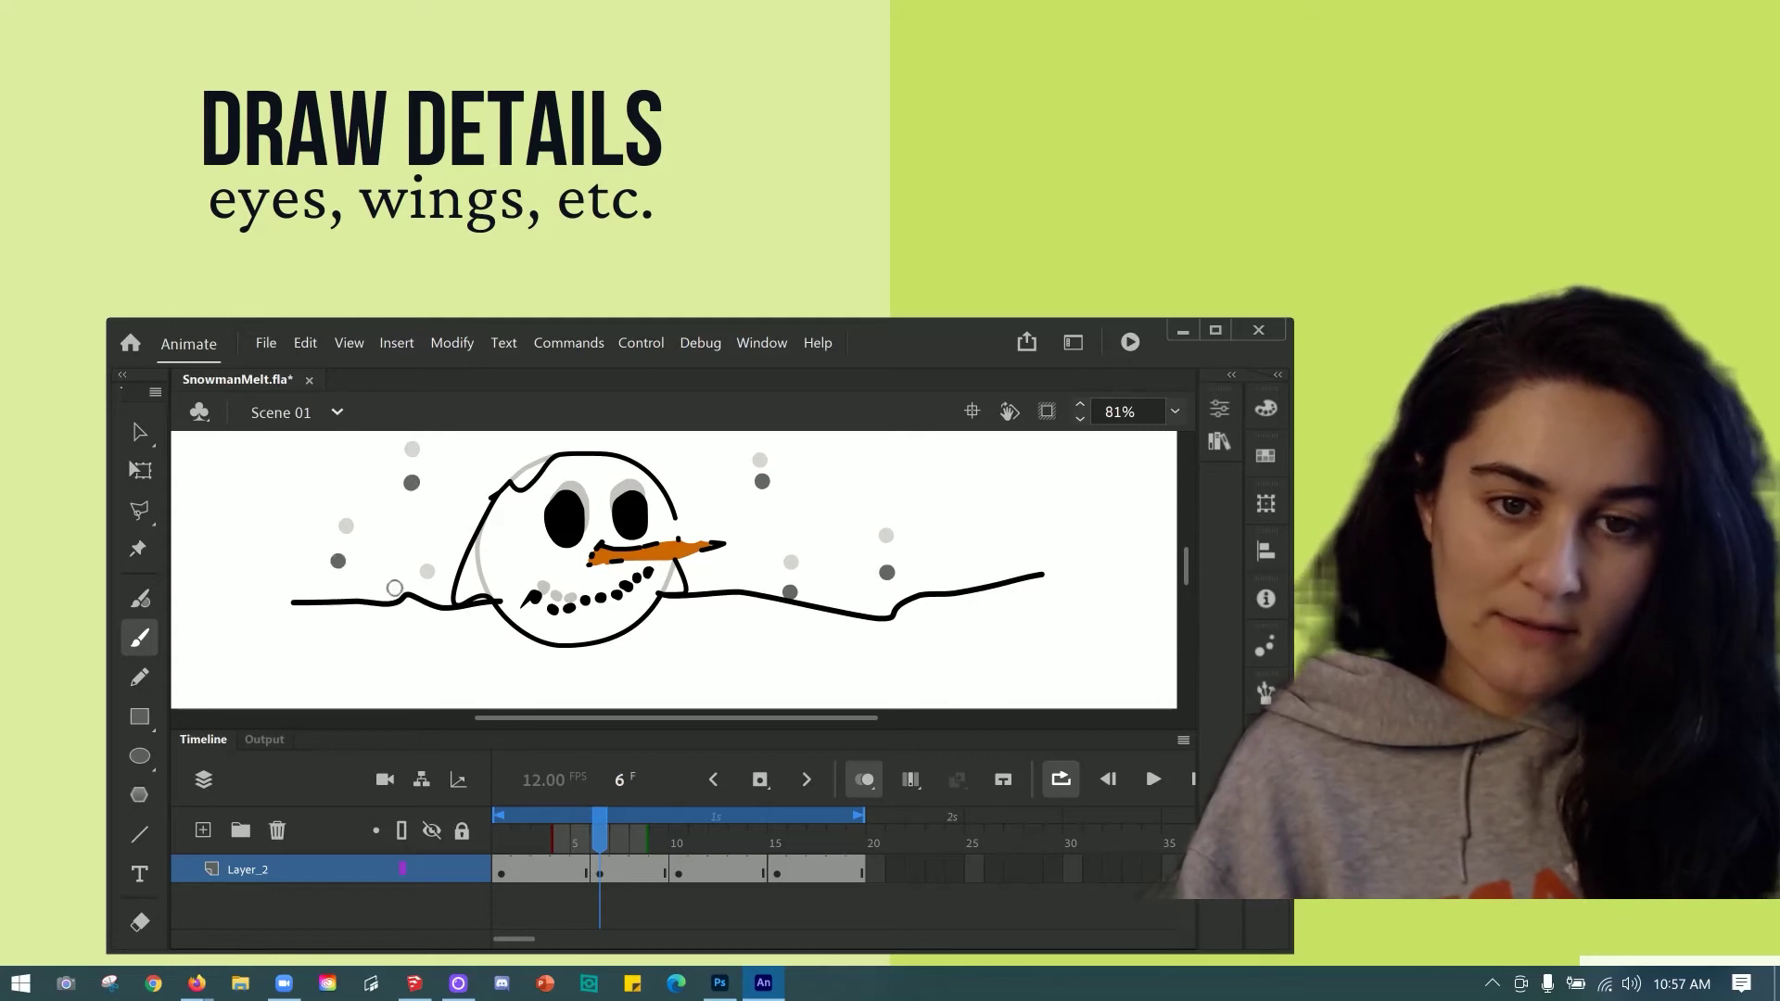
Step: Scatter seven grey snowflakes around frame 10, then step forward and play the snowfall
{"action": "left_click", "coordinate": [679, 874]}
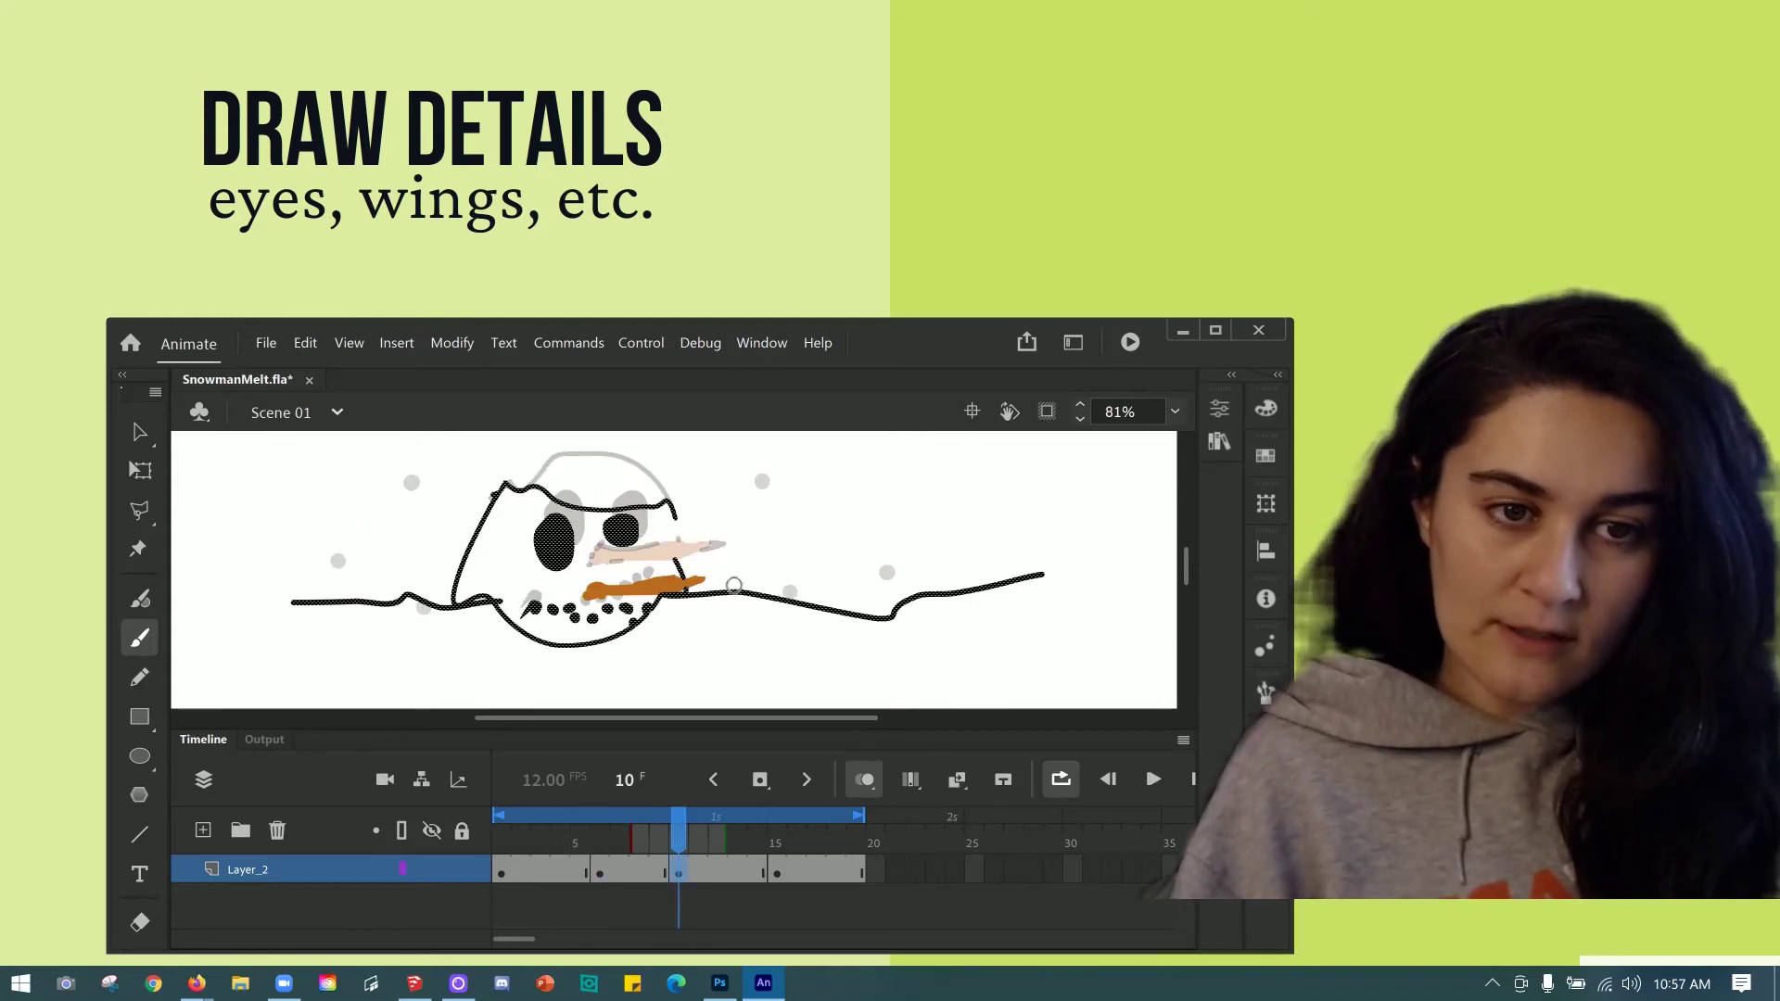
{"action": "left_click", "coordinate": [769, 512]}
{"action": "left_click", "coordinate": [789, 617]}
{"action": "left_click", "coordinate": [915, 612]}
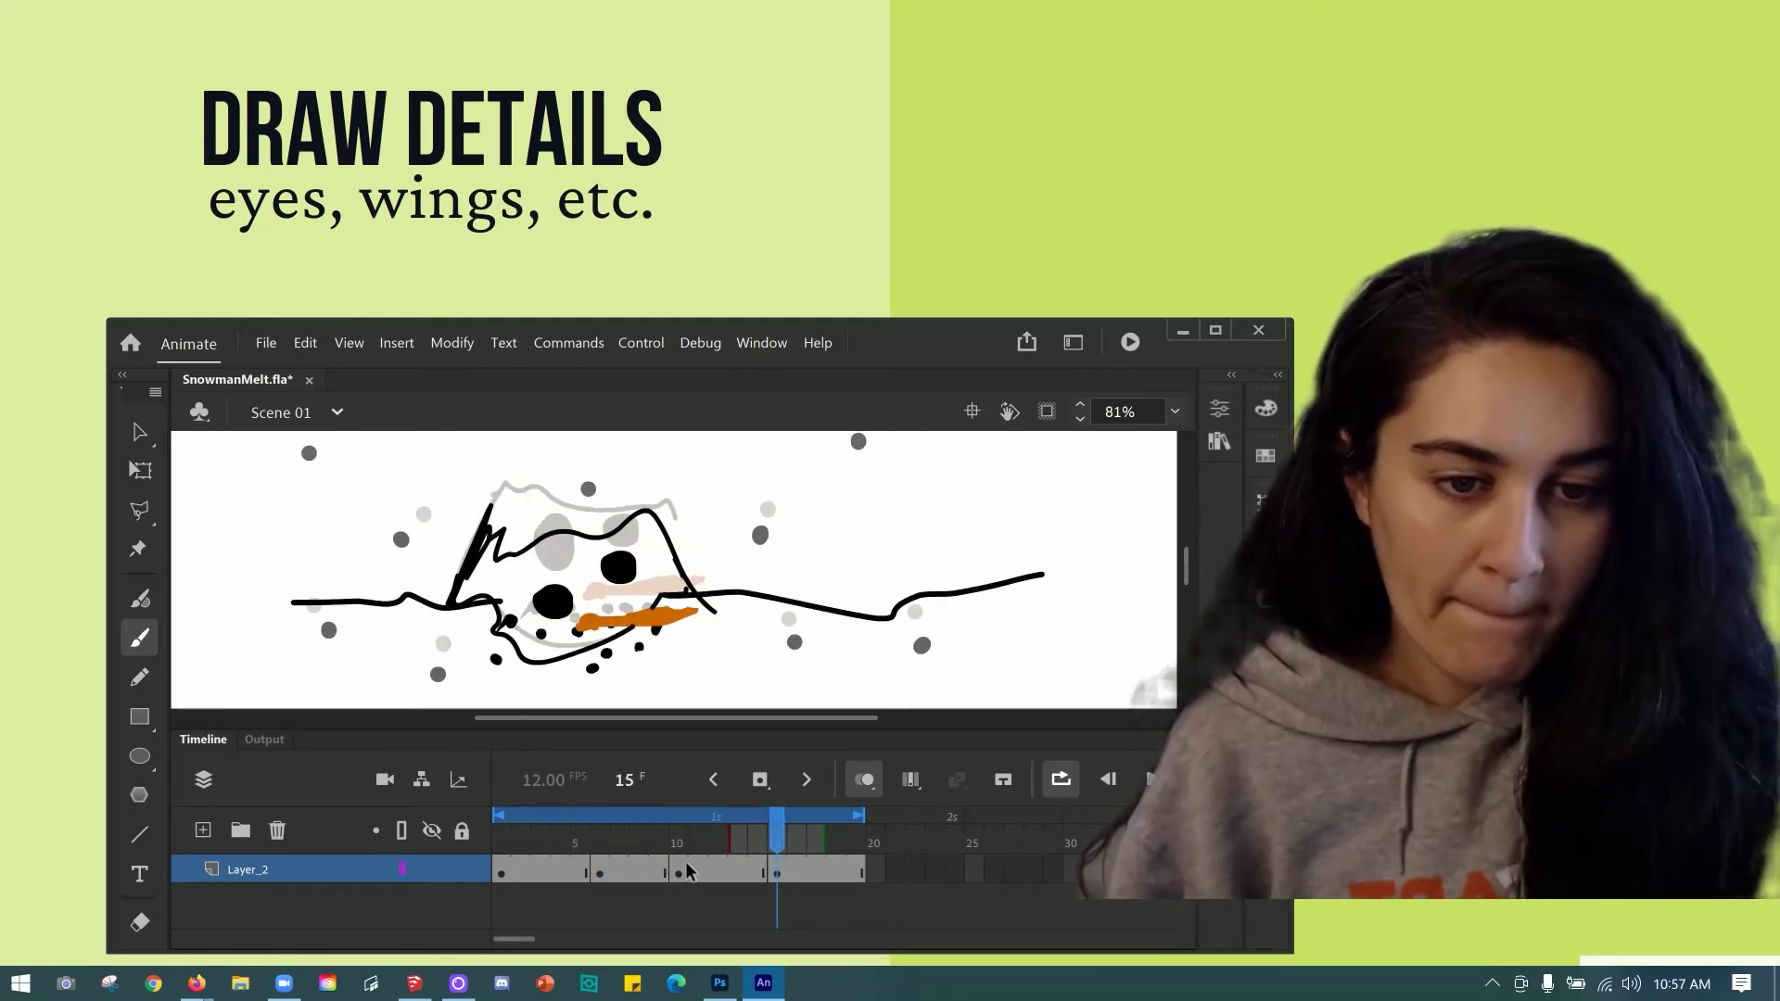
{"action": "left_click", "coordinate": [443, 643]}
{"action": "left_click", "coordinate": [315, 604]}
{"action": "left_click", "coordinate": [424, 514]}
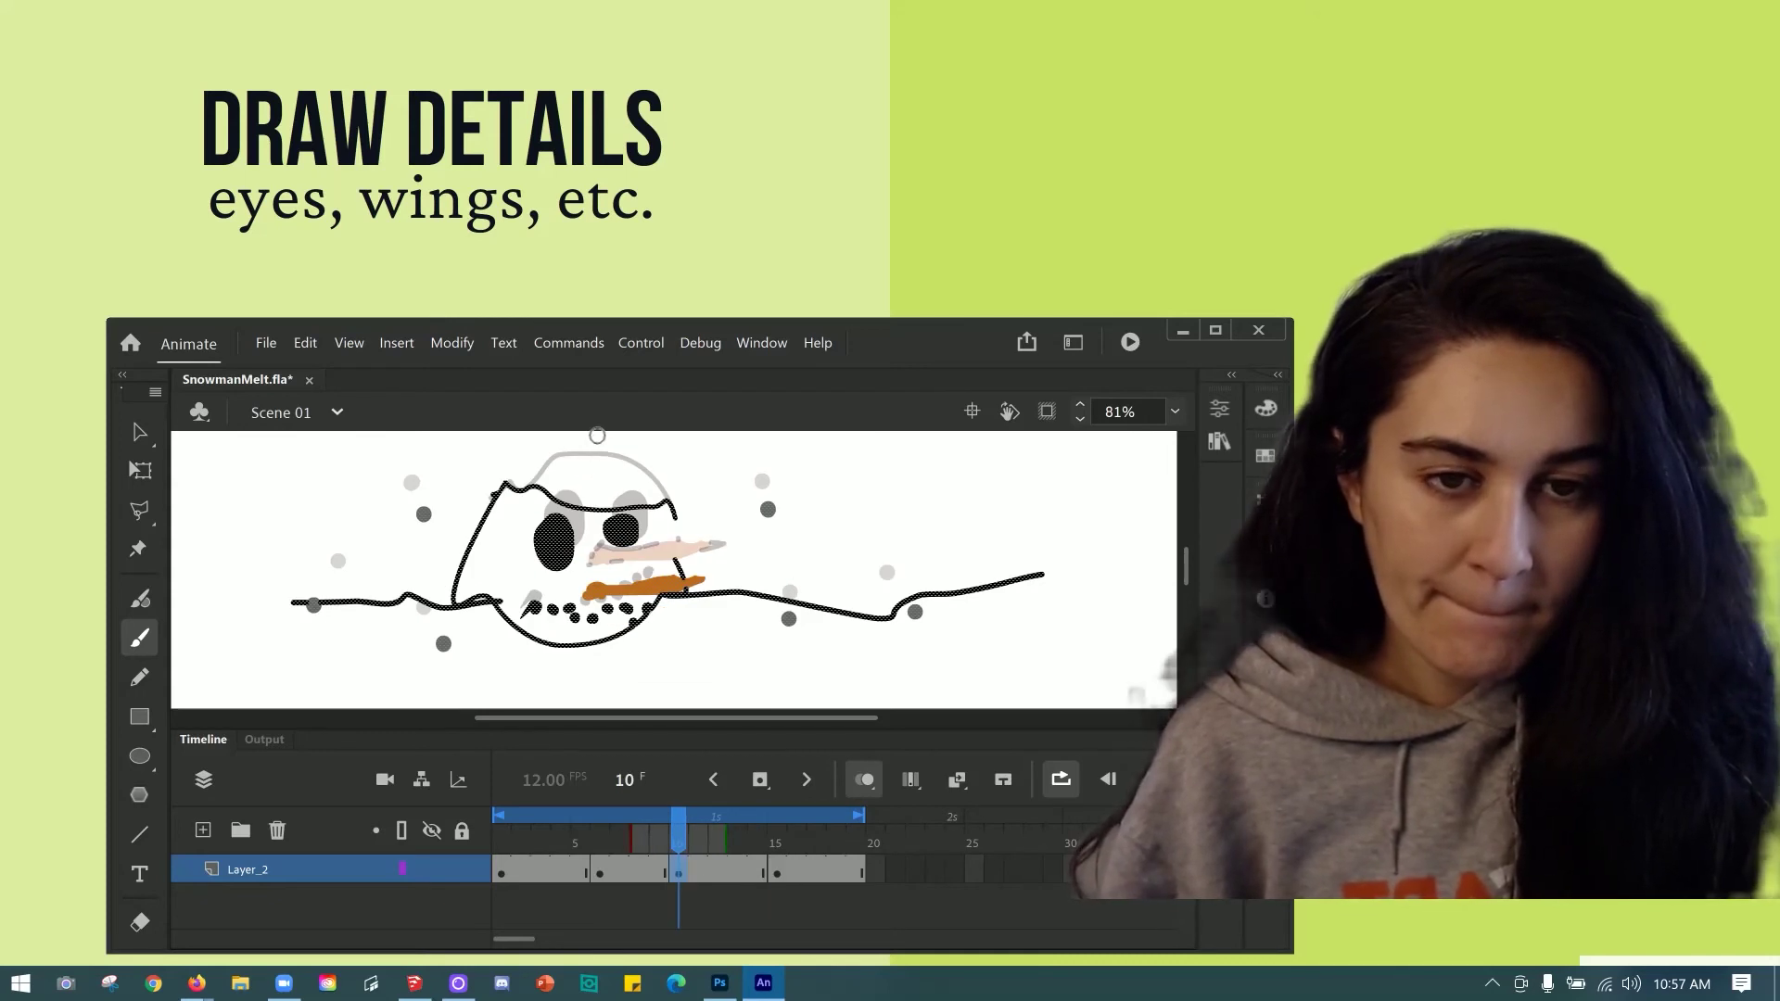
{"action": "left_click", "coordinate": [600, 434]}
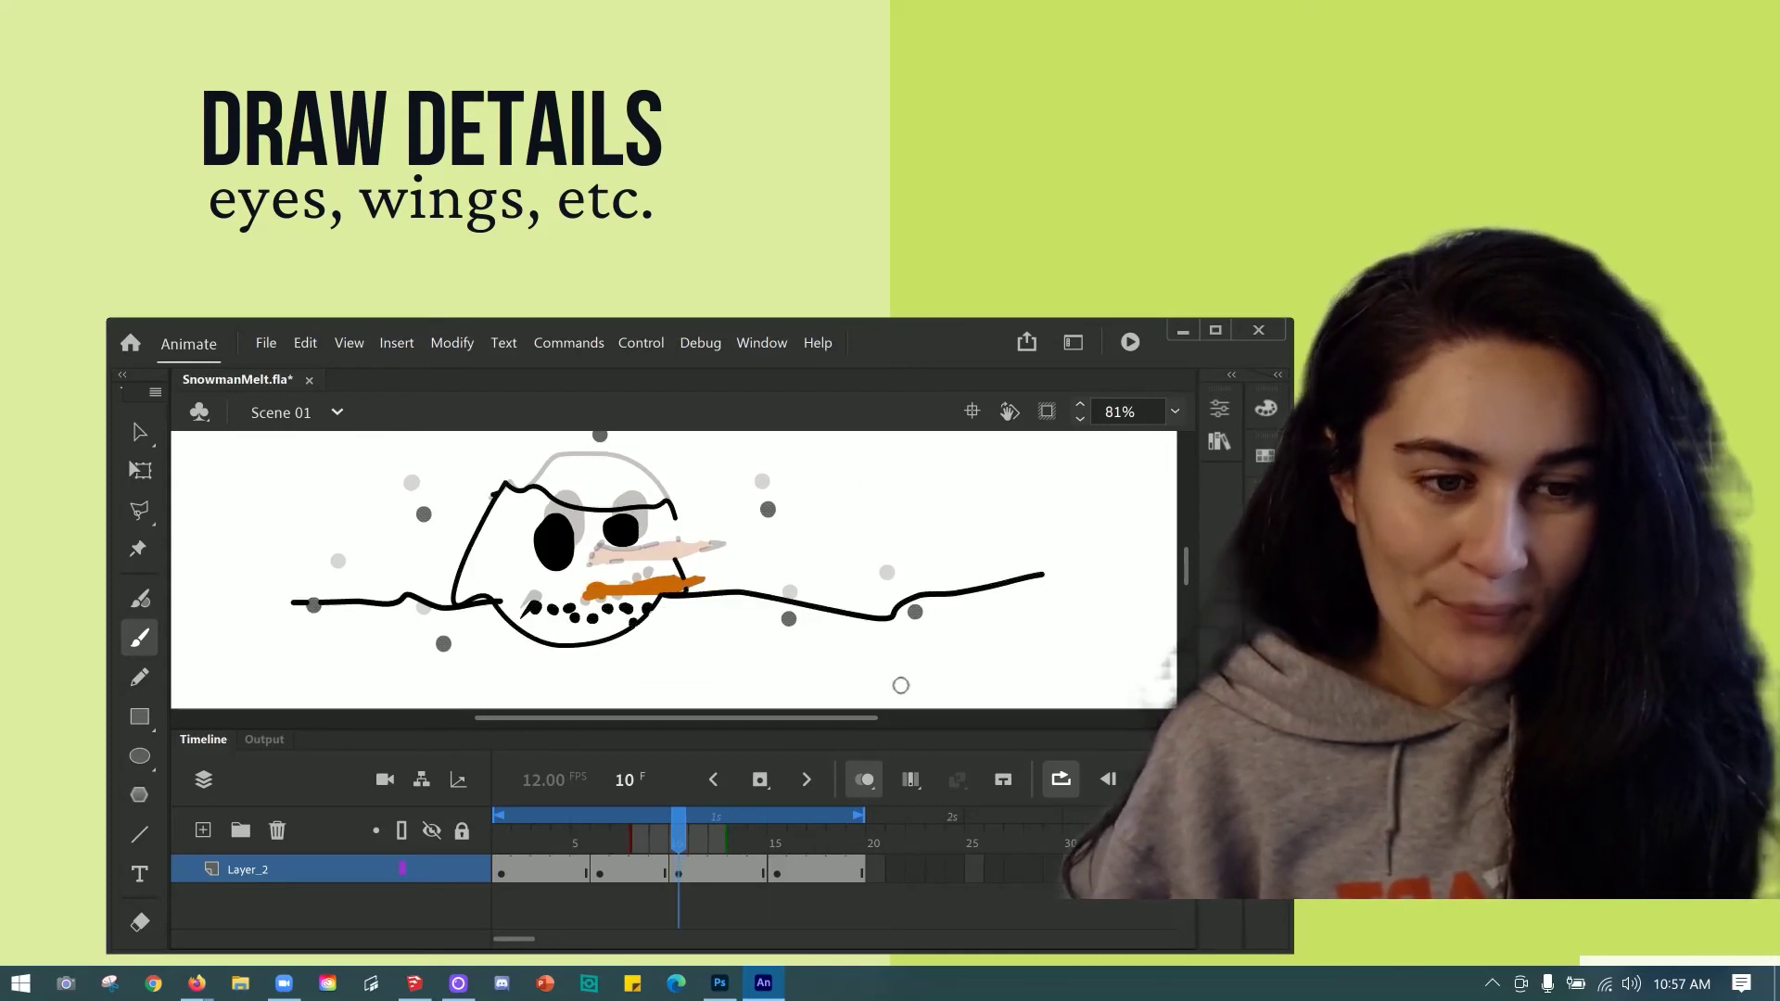
{"action": "key", "text": "."}
{"action": "left_click", "coordinate": [1155, 780]}
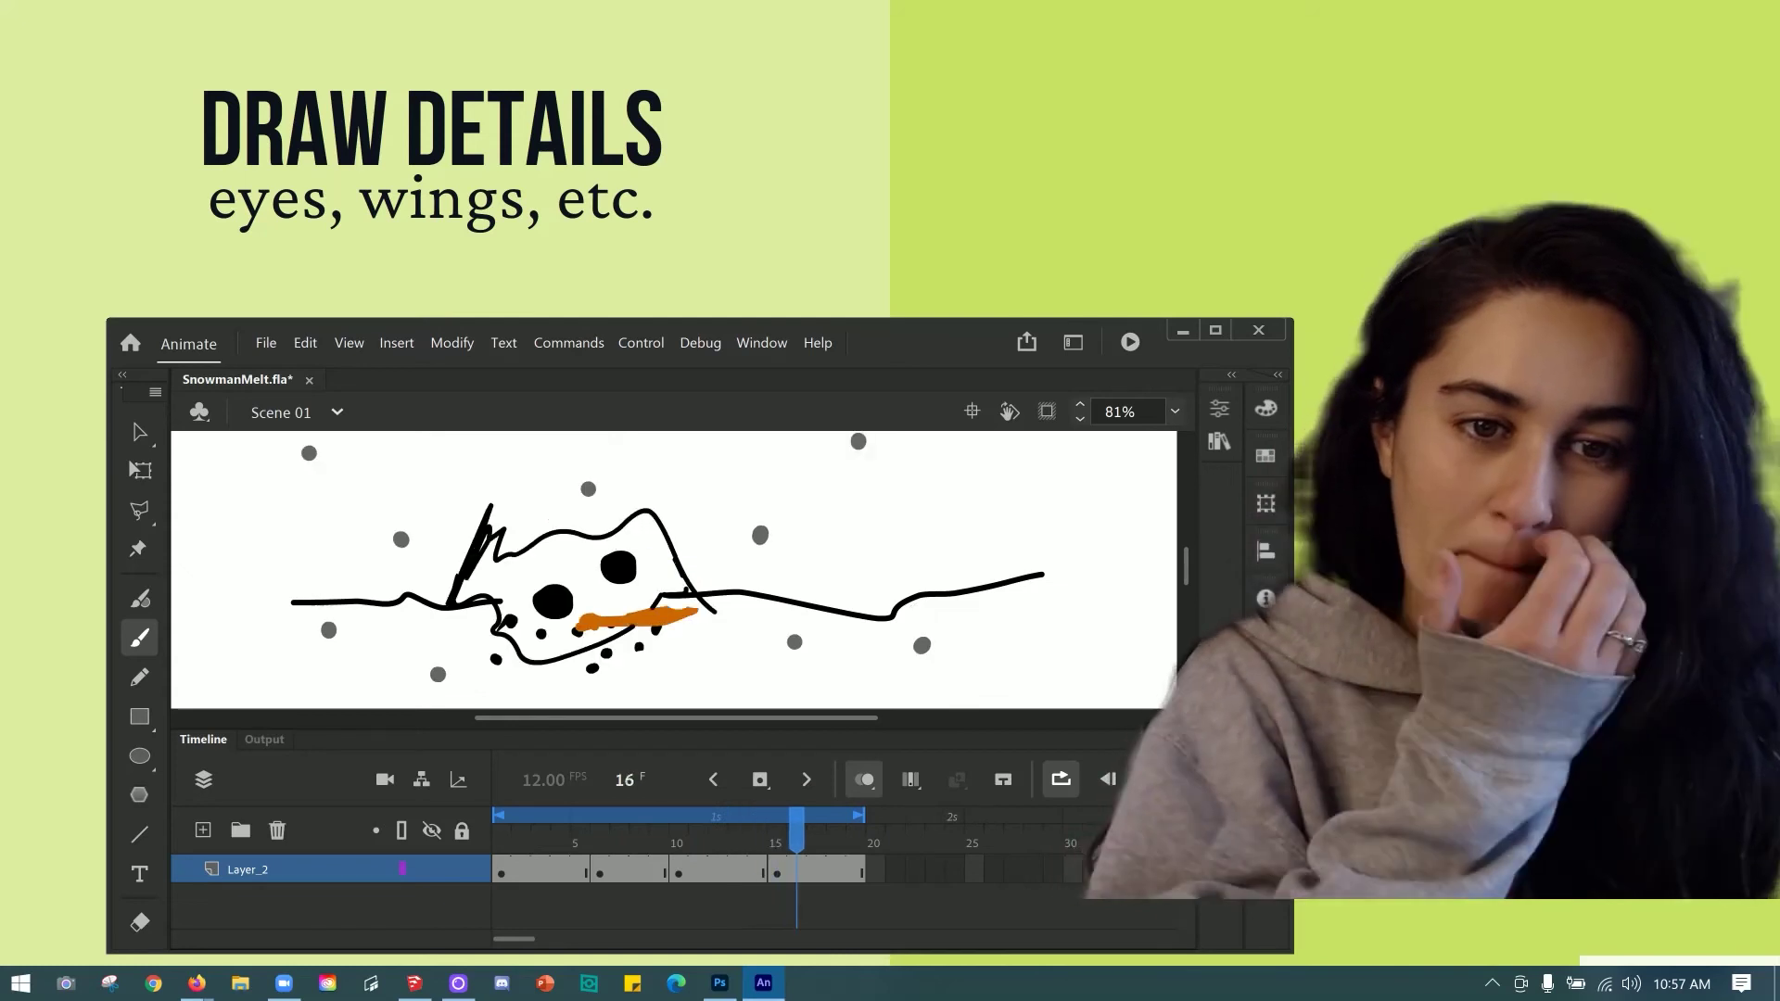